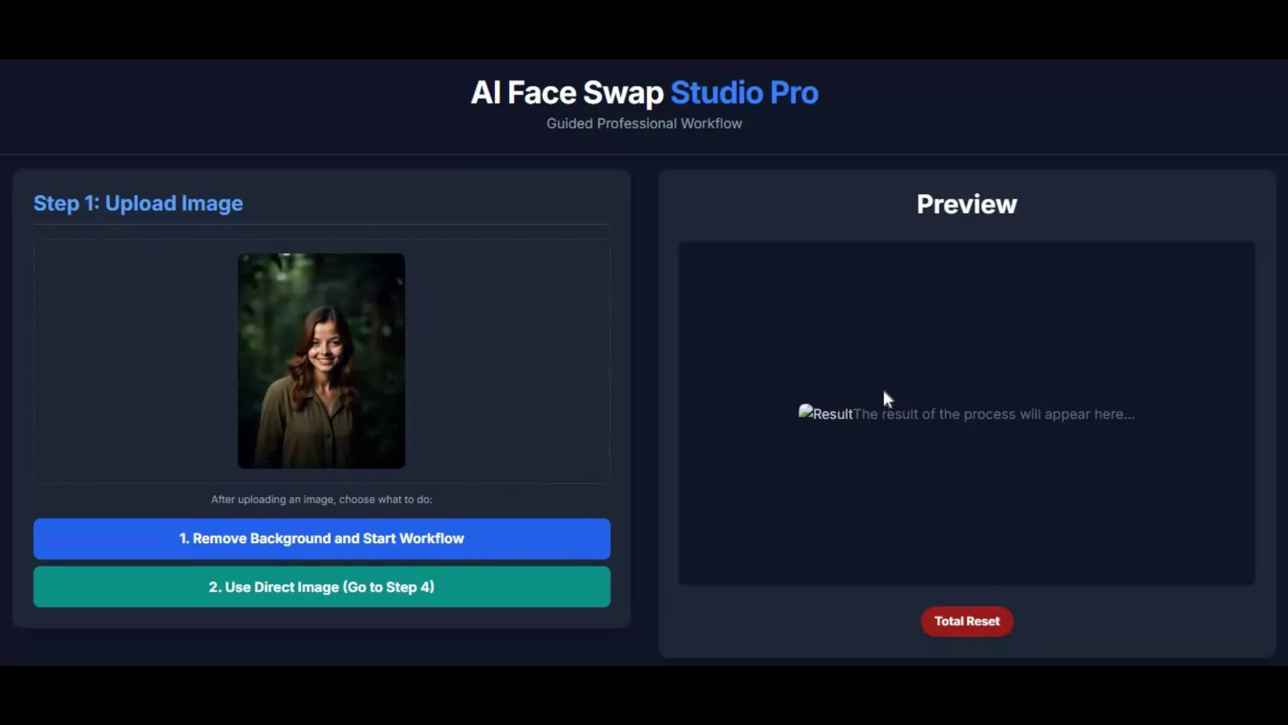
Remove the portrait's background, start the workflow, and begin describing the Step 2 background scene.
click(354, 538)
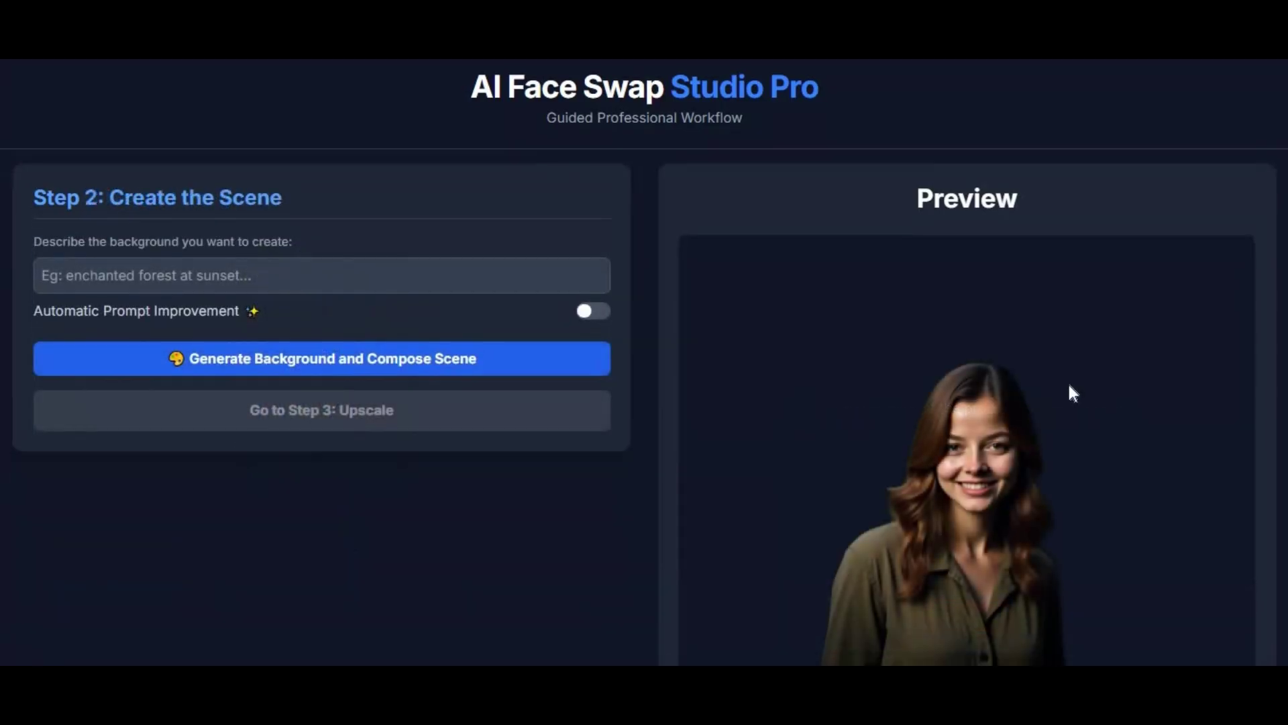
scroll(1069, 384, down, 3)
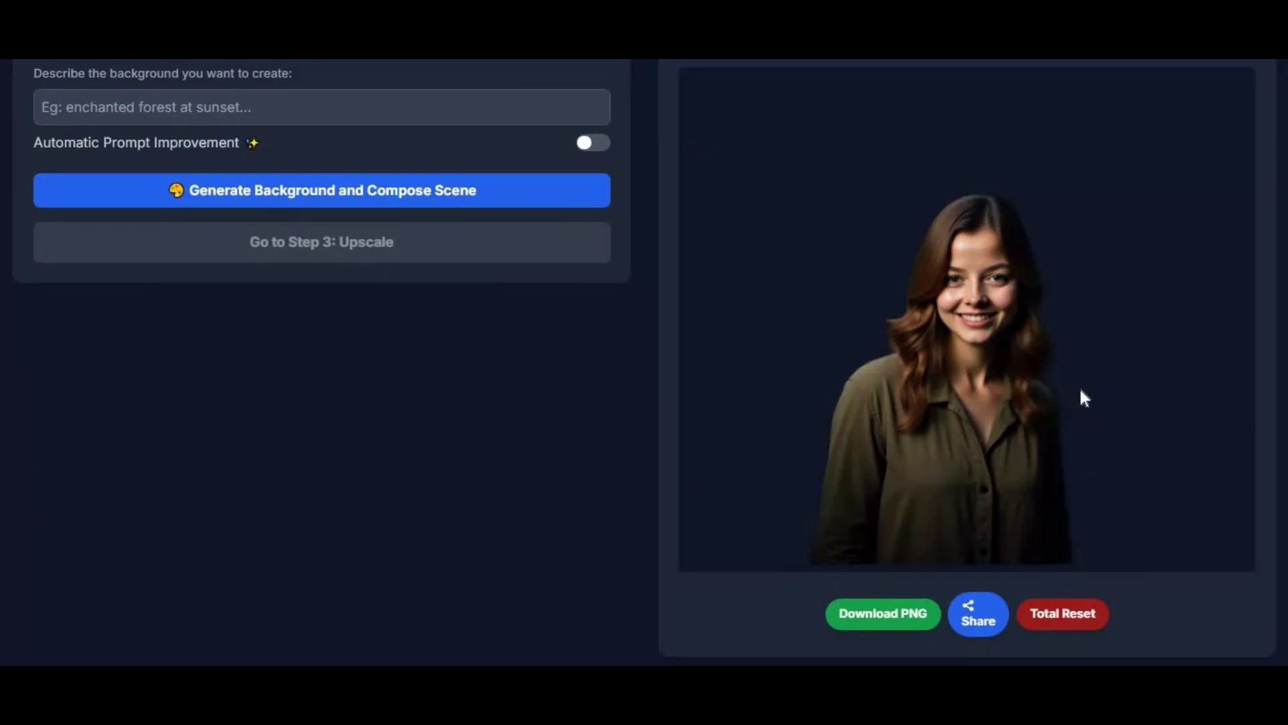
scroll(1077, 390, up, 3)
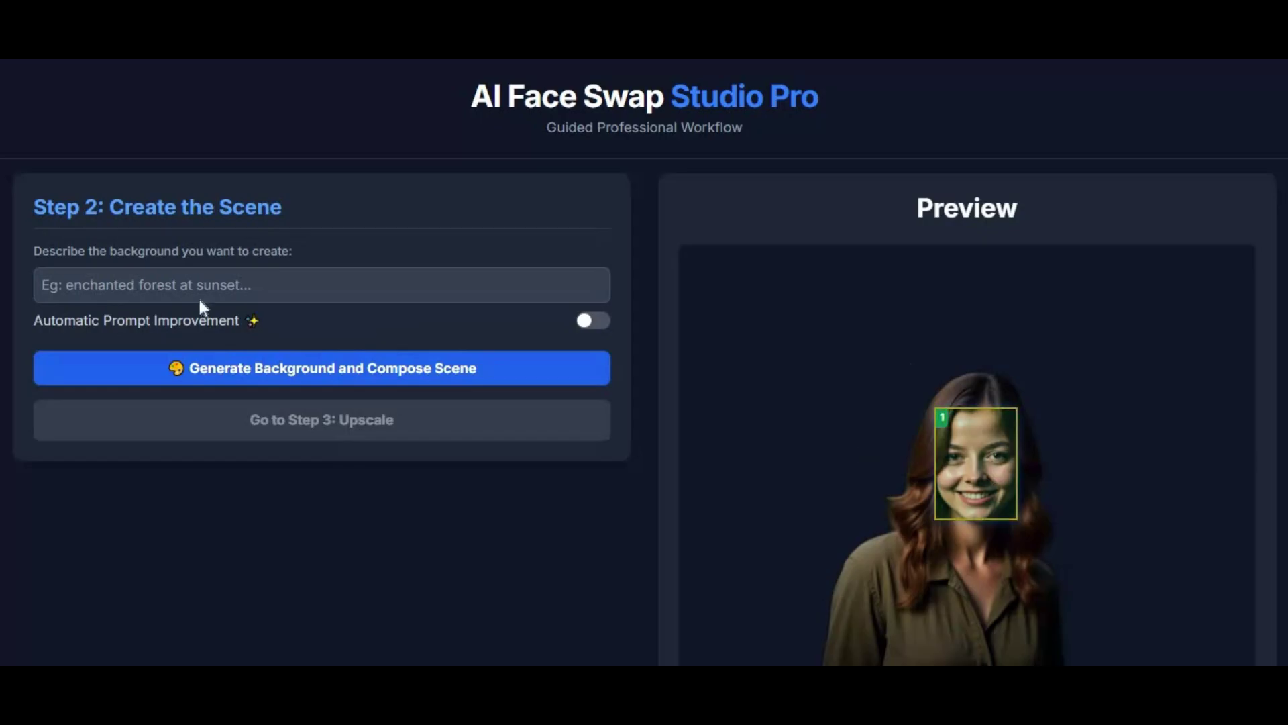
click(167, 269)
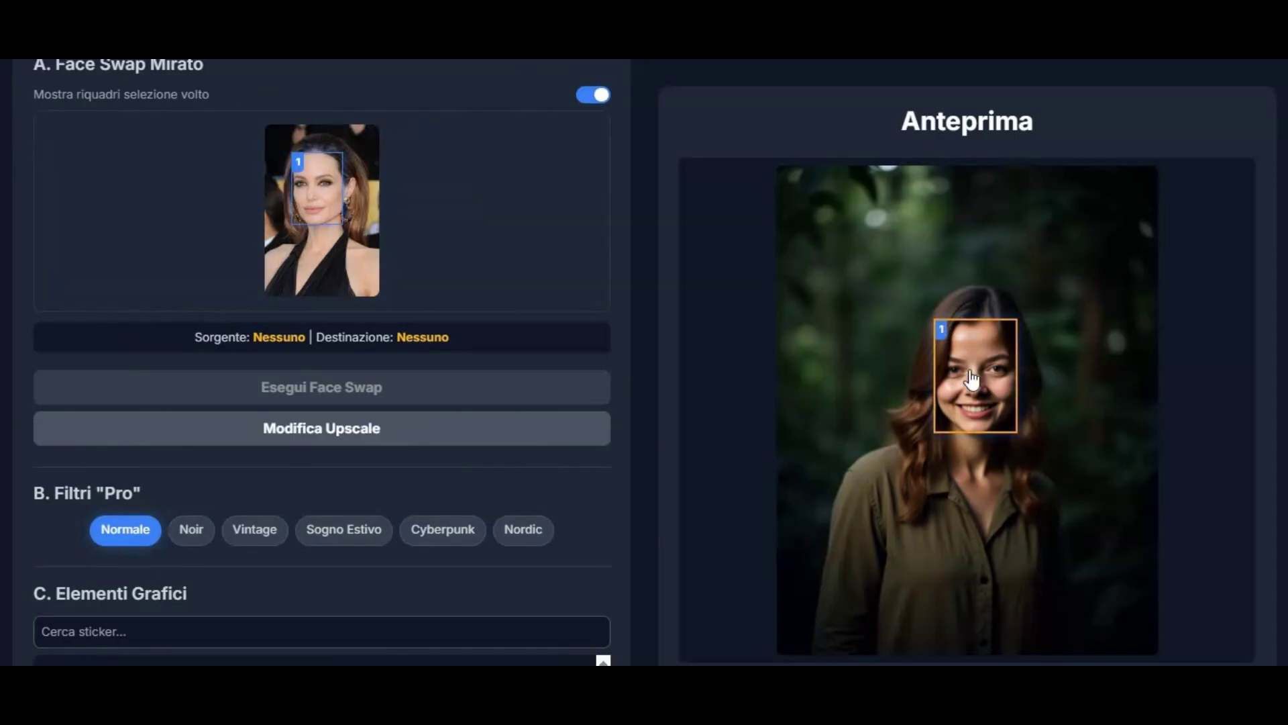
Set the celebrity's face #1 as the swap source, run 'Esegui Face Swap', then select the repository address.
click(304, 213)
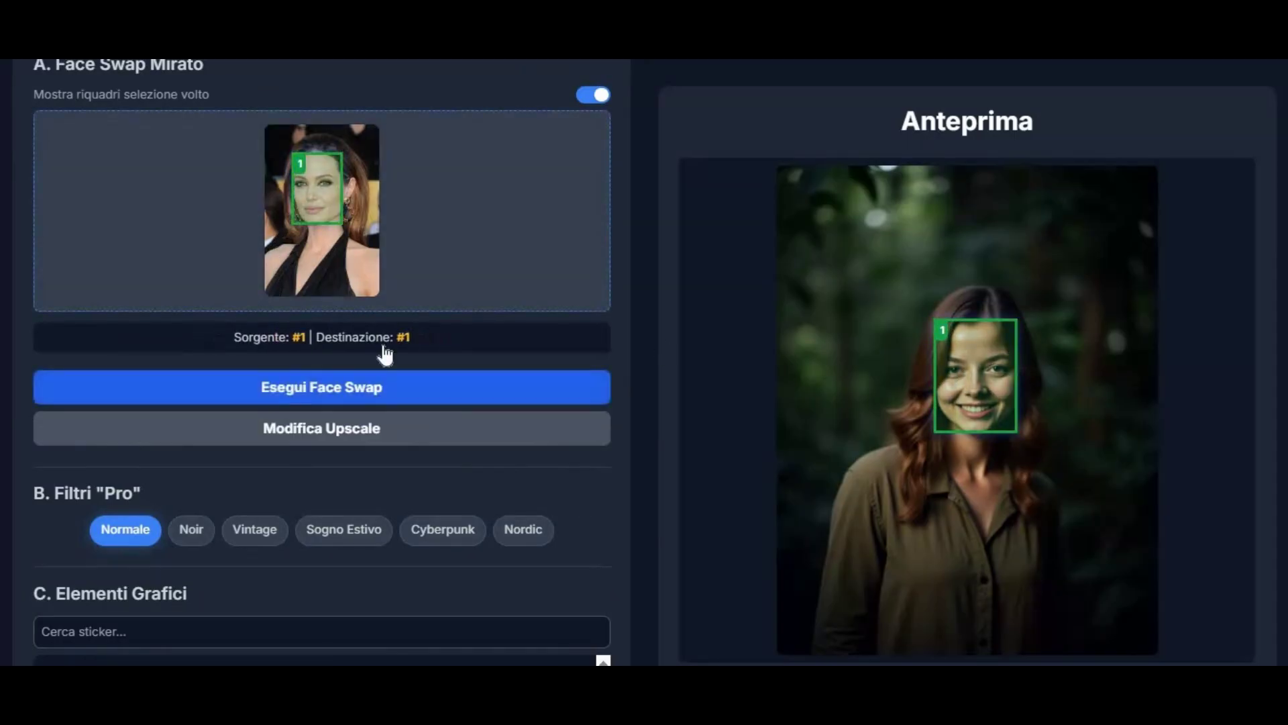
click(405, 392)
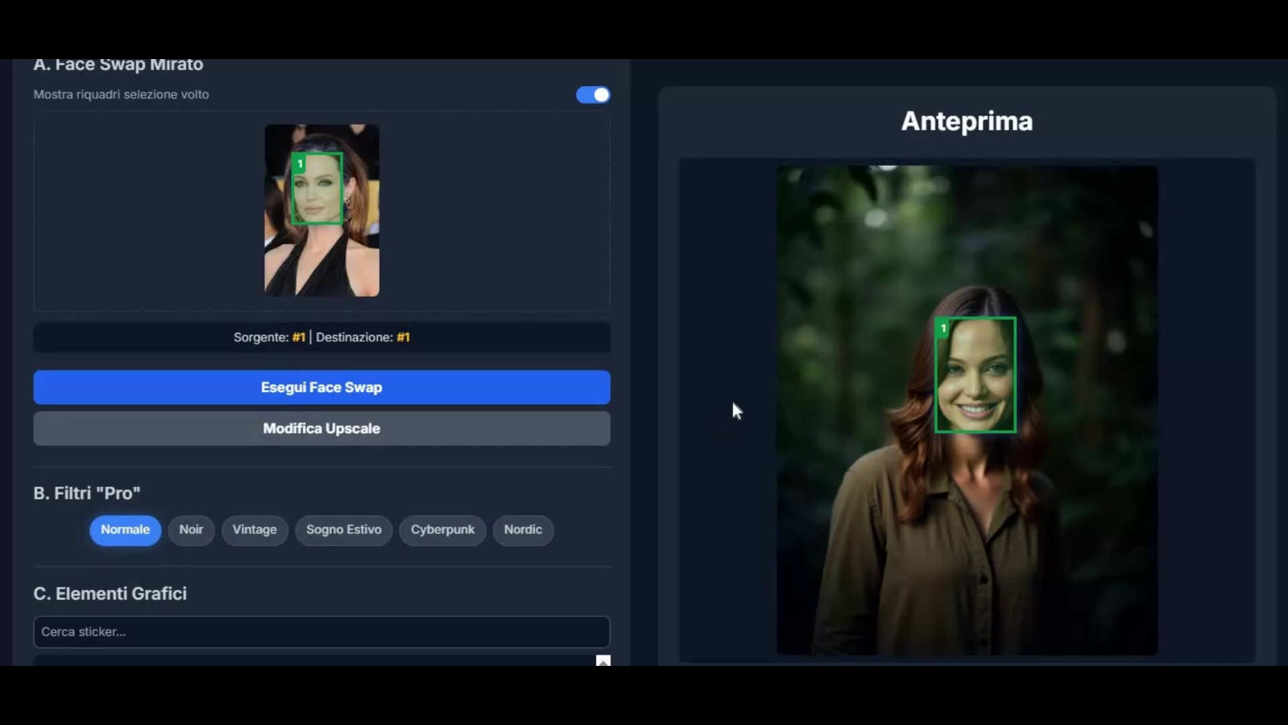
scroll(732, 396, down, 3)
scroll(734, 397, down, 2)
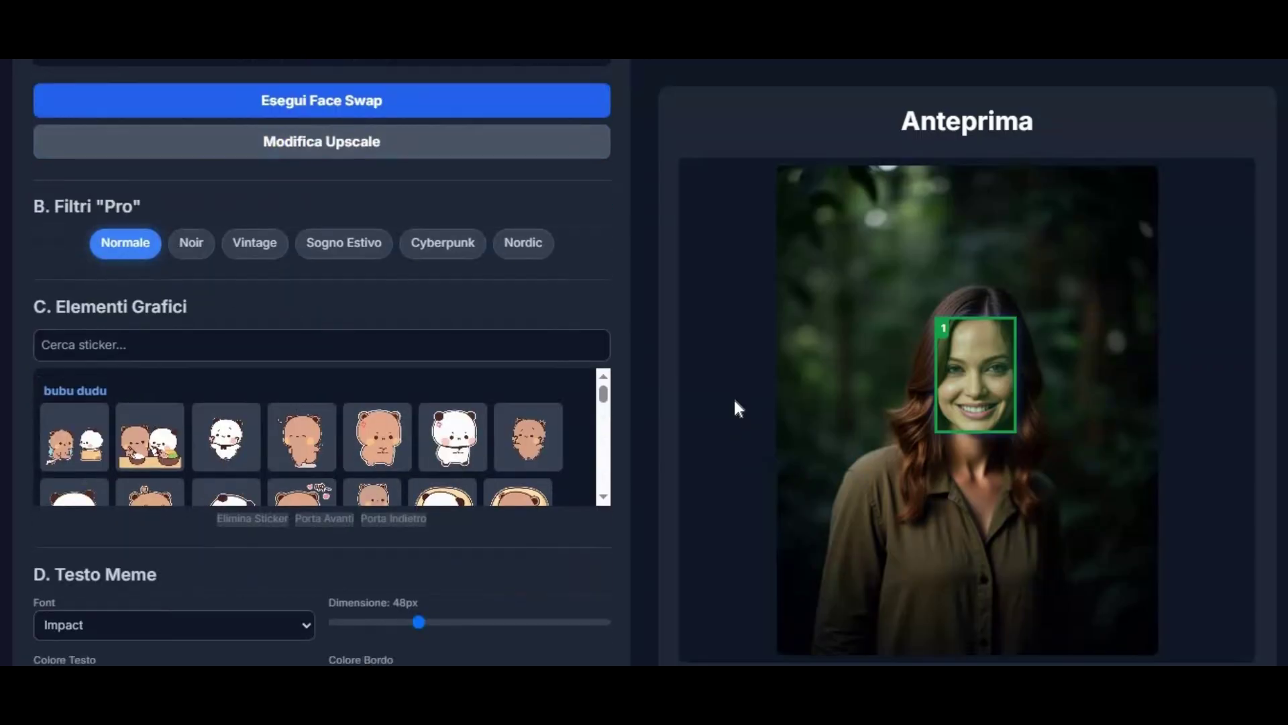
scroll(734, 397, down, 5)
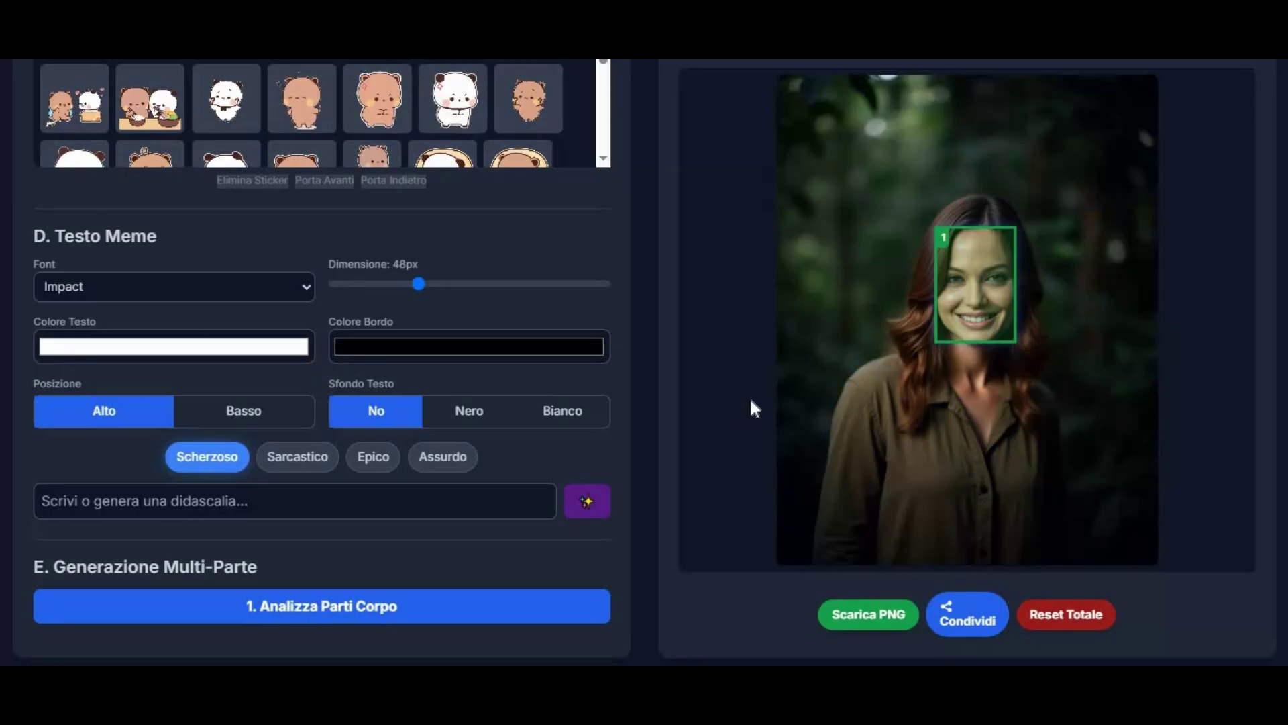
scroll(755, 408, up, 10)
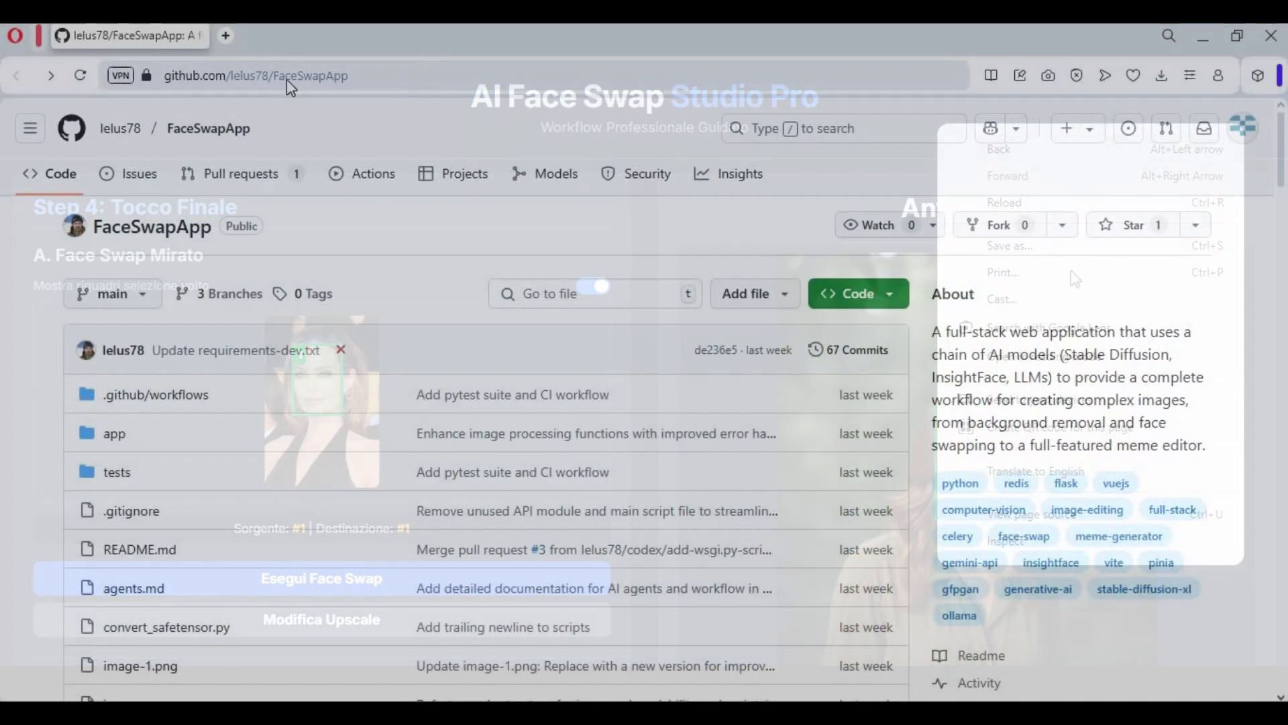
click(204, 83)
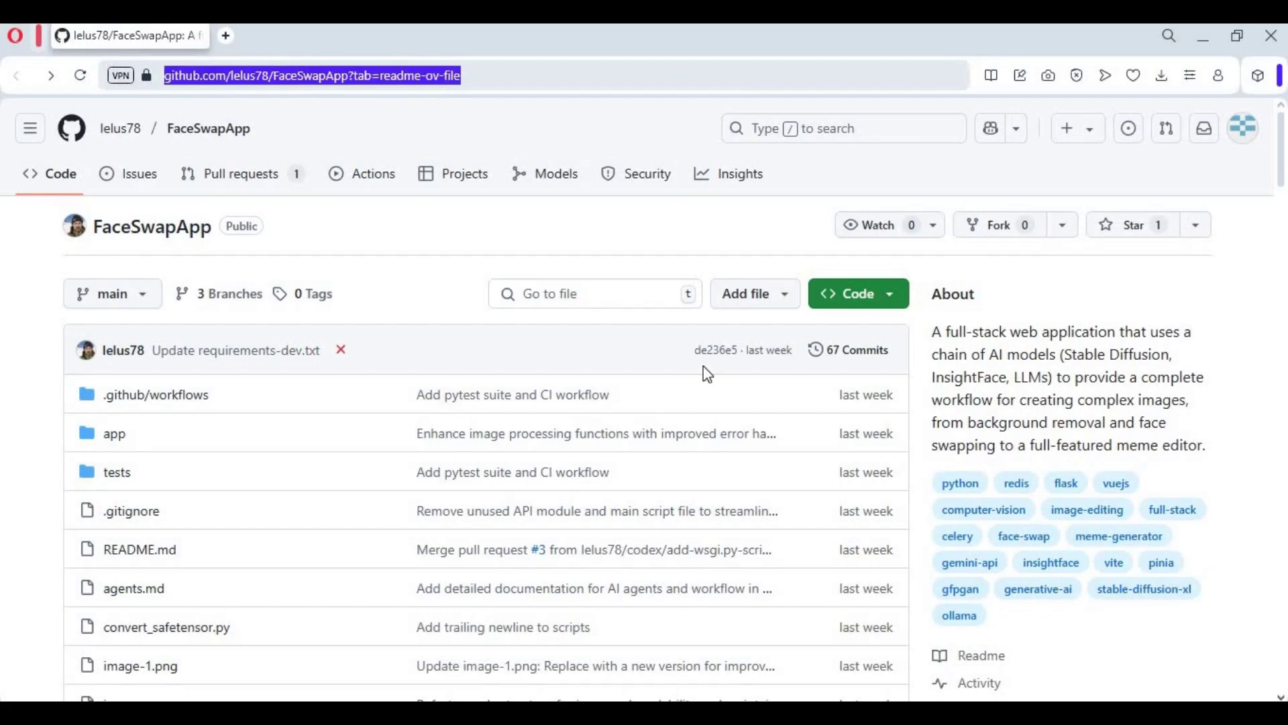
Scroll through the FaceSwapApp README to review the required models.
scroll(719, 369, down, 3)
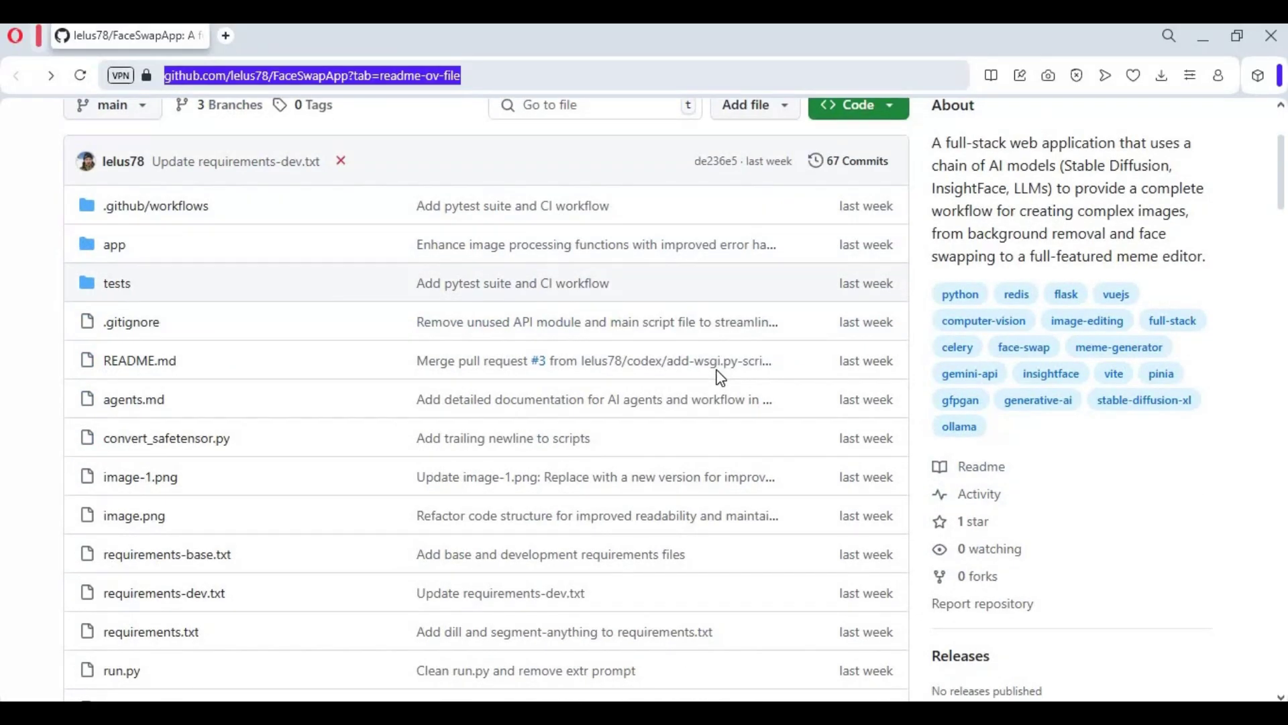
scroll(716, 371, down, 8)
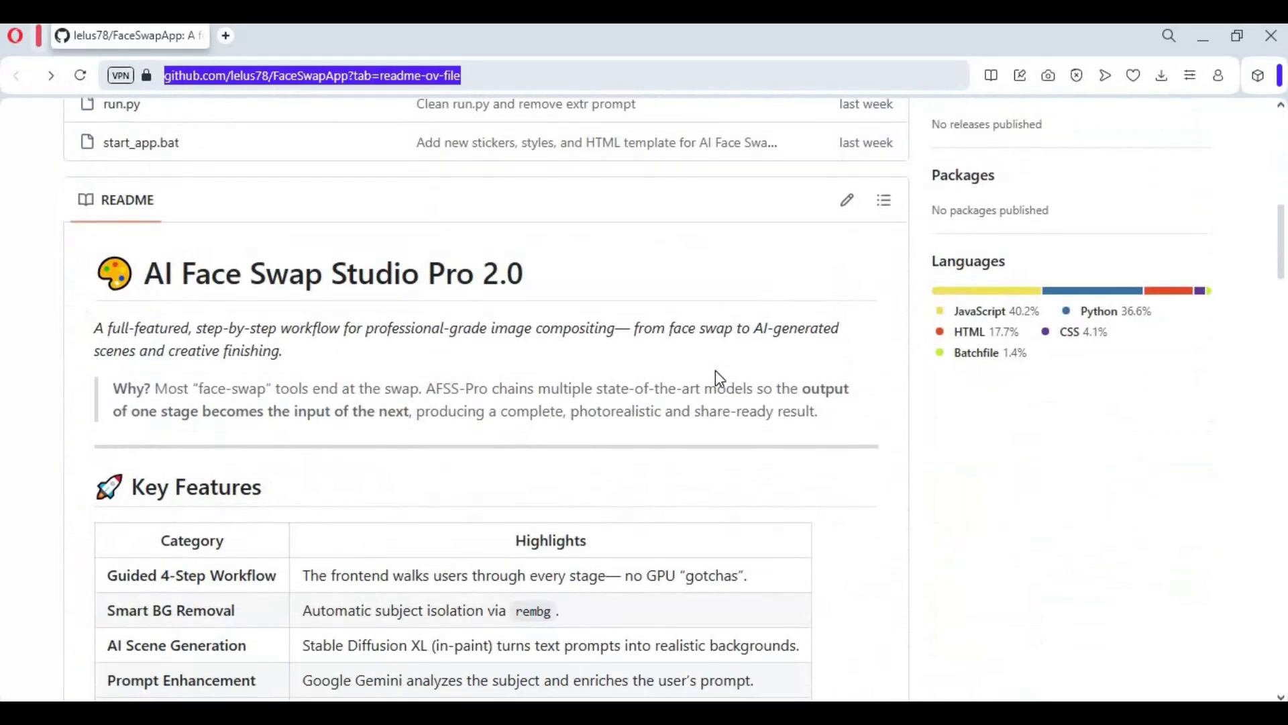
scroll(715, 369, down, 4)
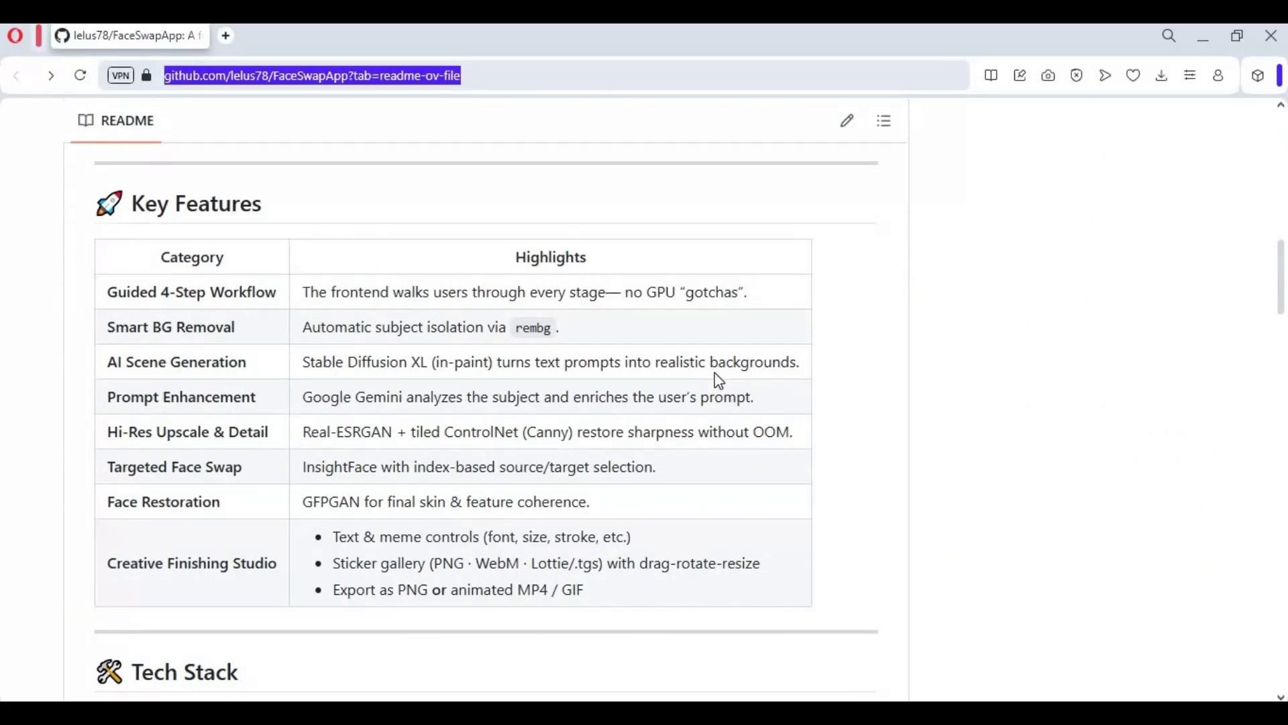
scroll(718, 380, down, 6)
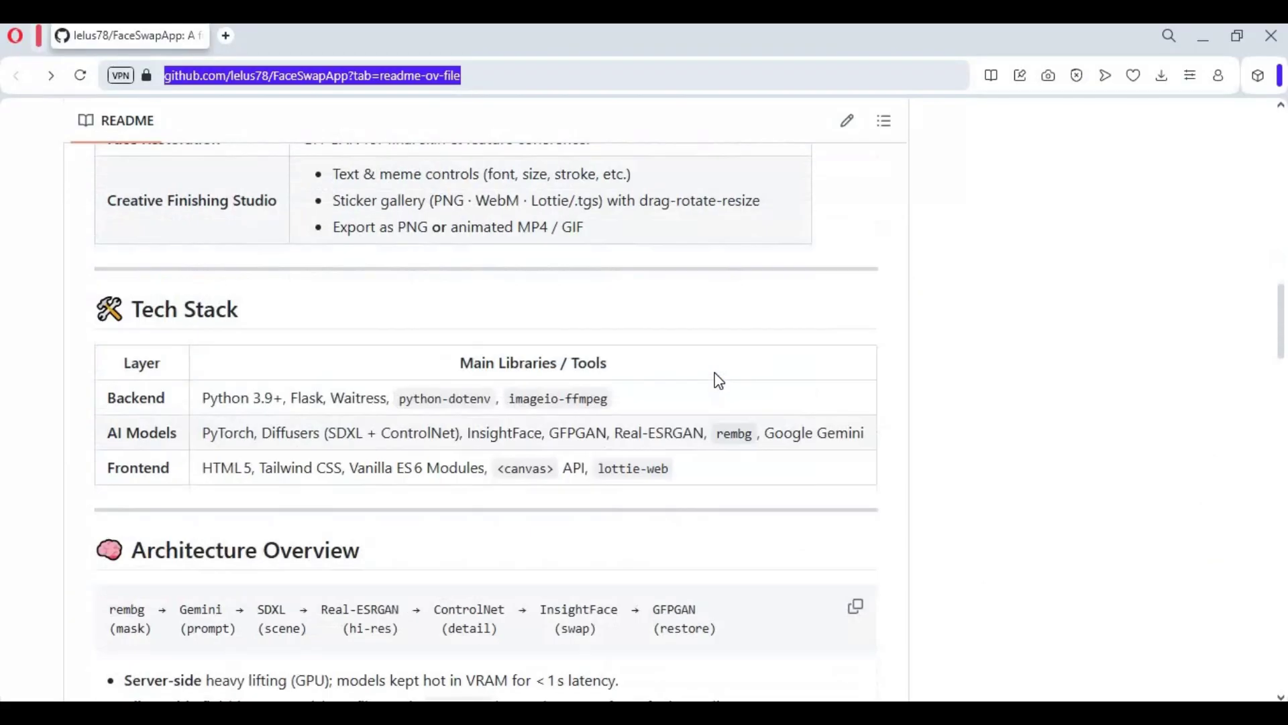
scroll(714, 380, down, 7)
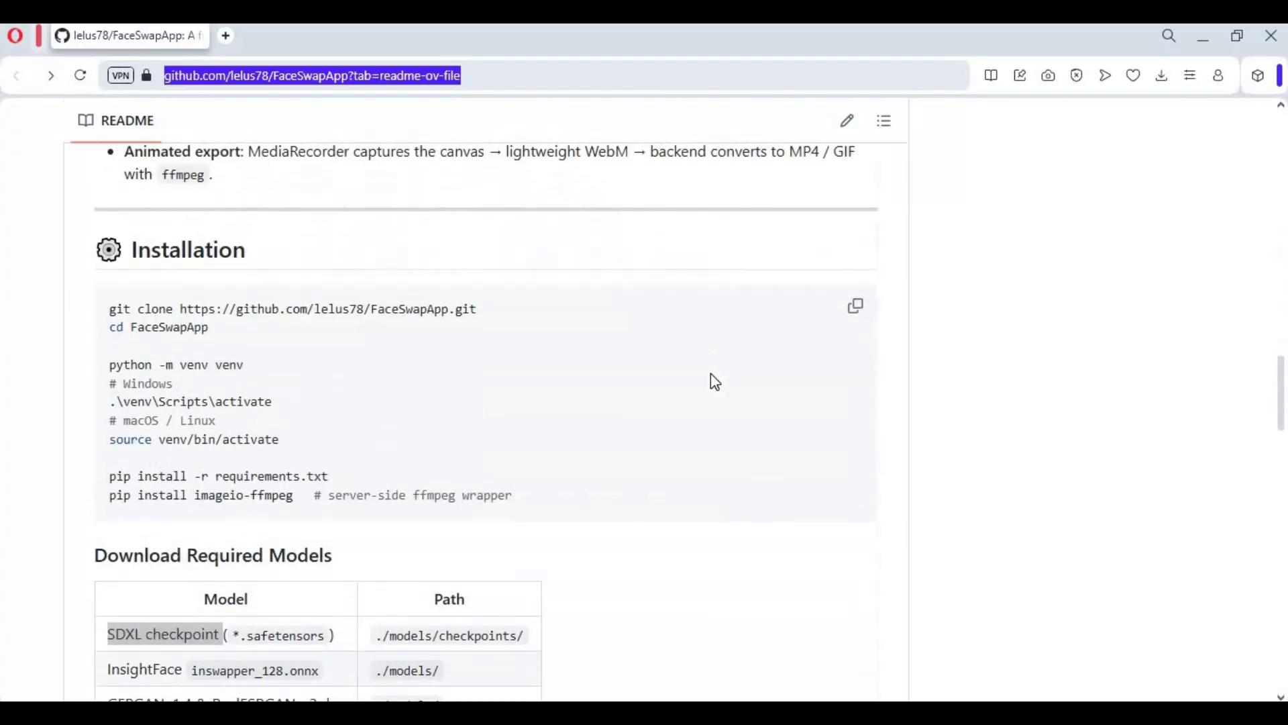
scroll(713, 380, down, 3)
scroll(714, 381, down, 1)
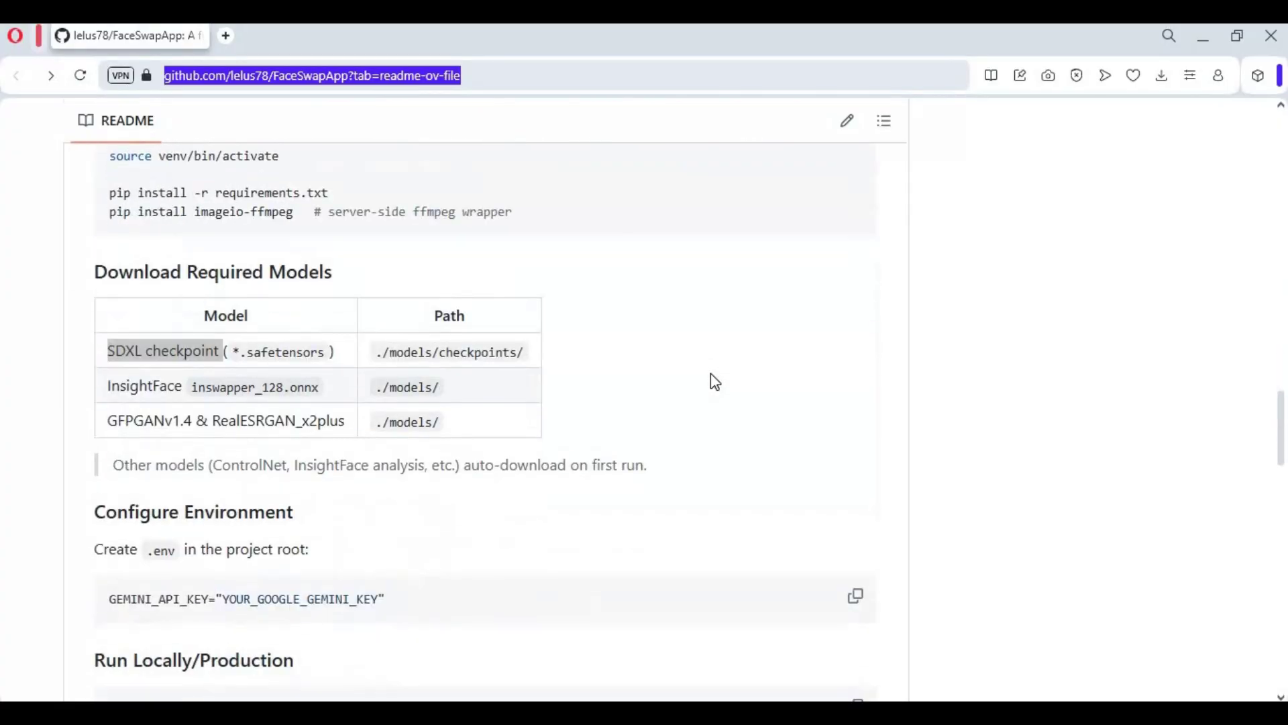
scroll(708, 373, down, 11)
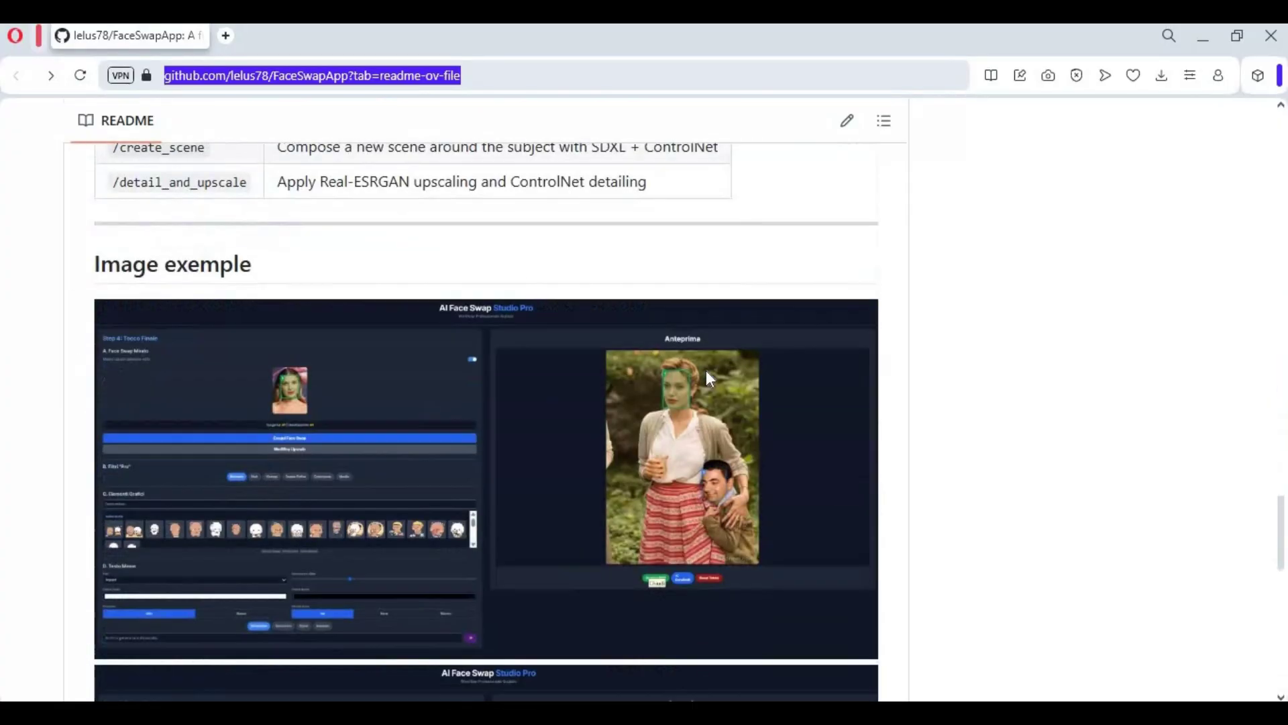
scroll(707, 372, down, 1)
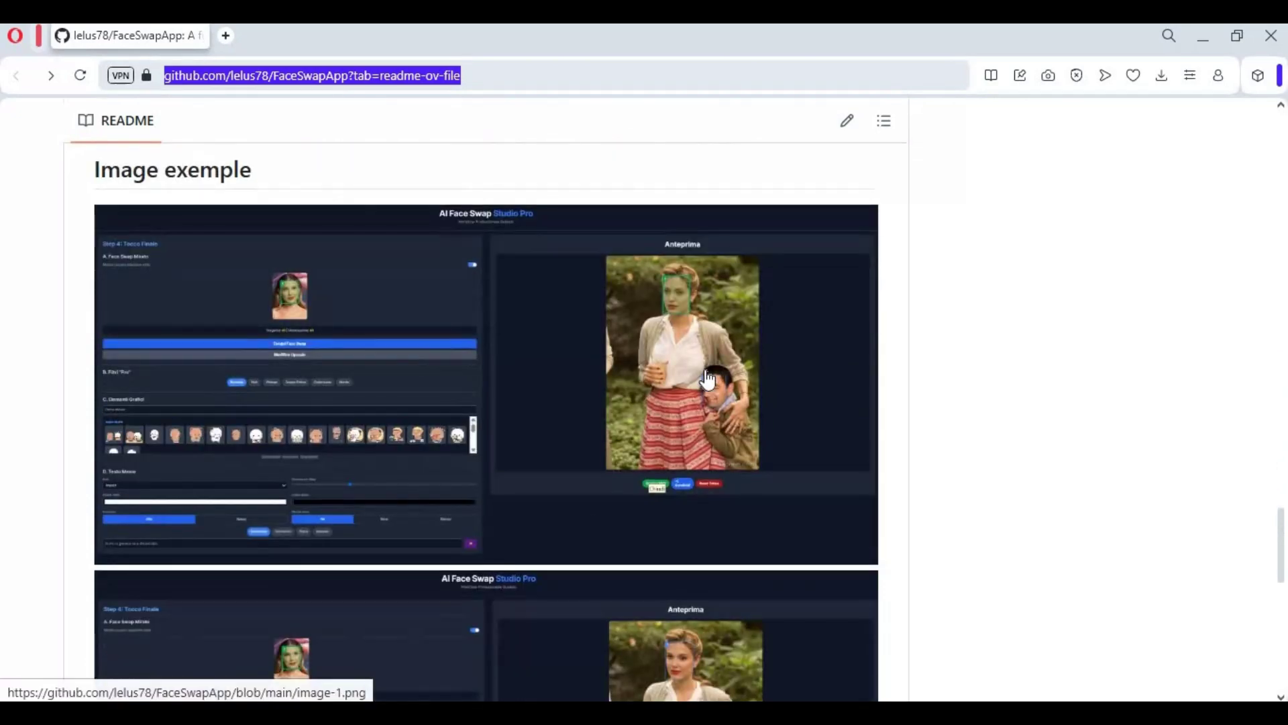
scroll(708, 379, down, 2)
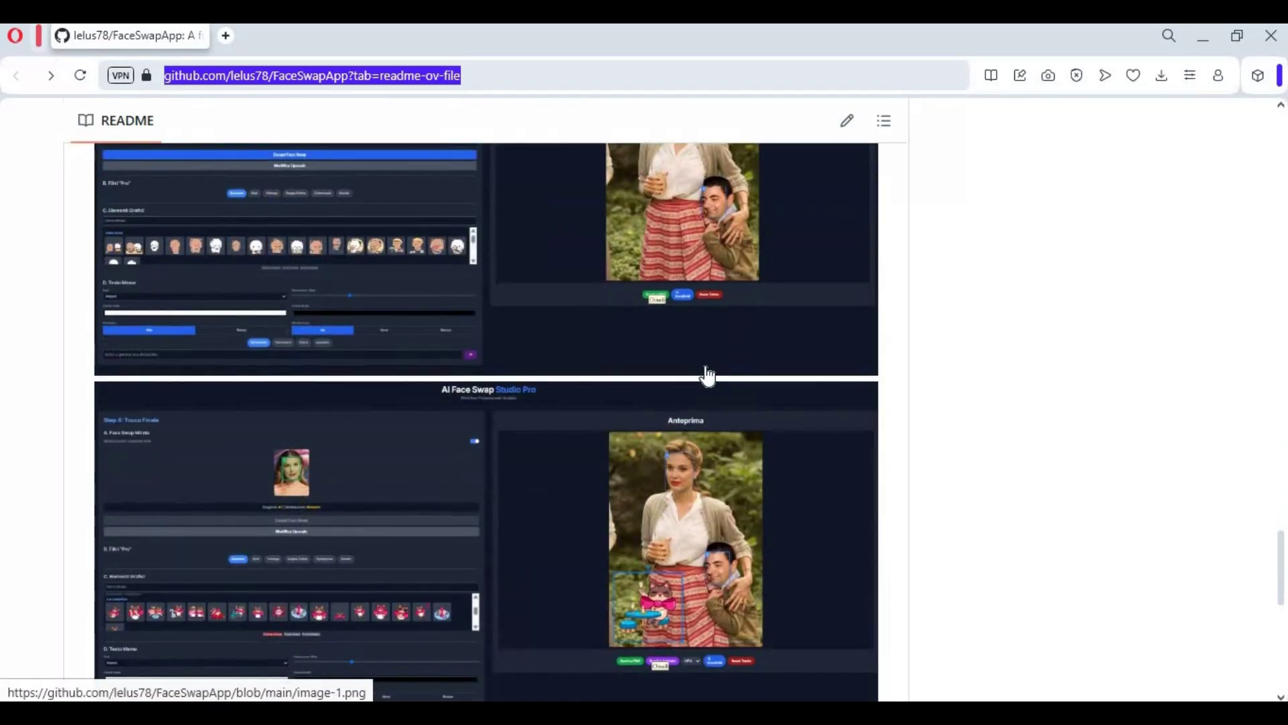
Download the repository as FaceSwapApp-main.zip from the Code menu's Download ZIP.
scroll(707, 373, up, 20)
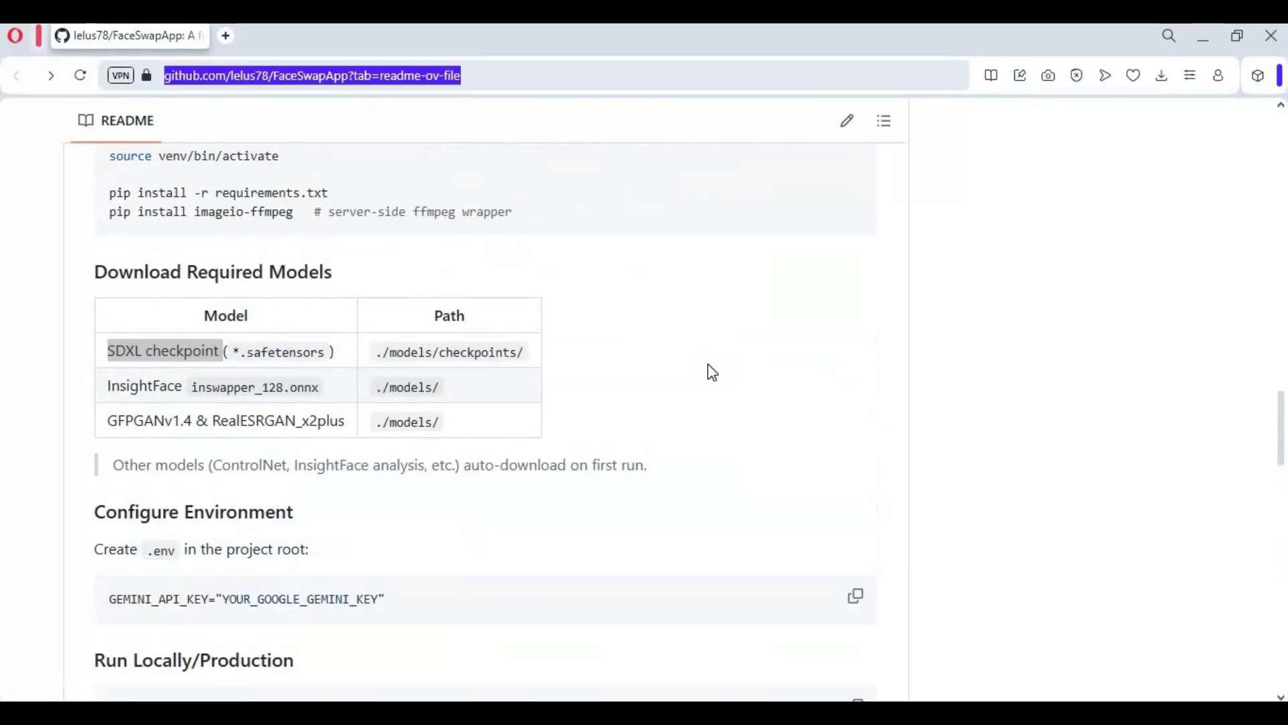
scroll(711, 370, up, 15)
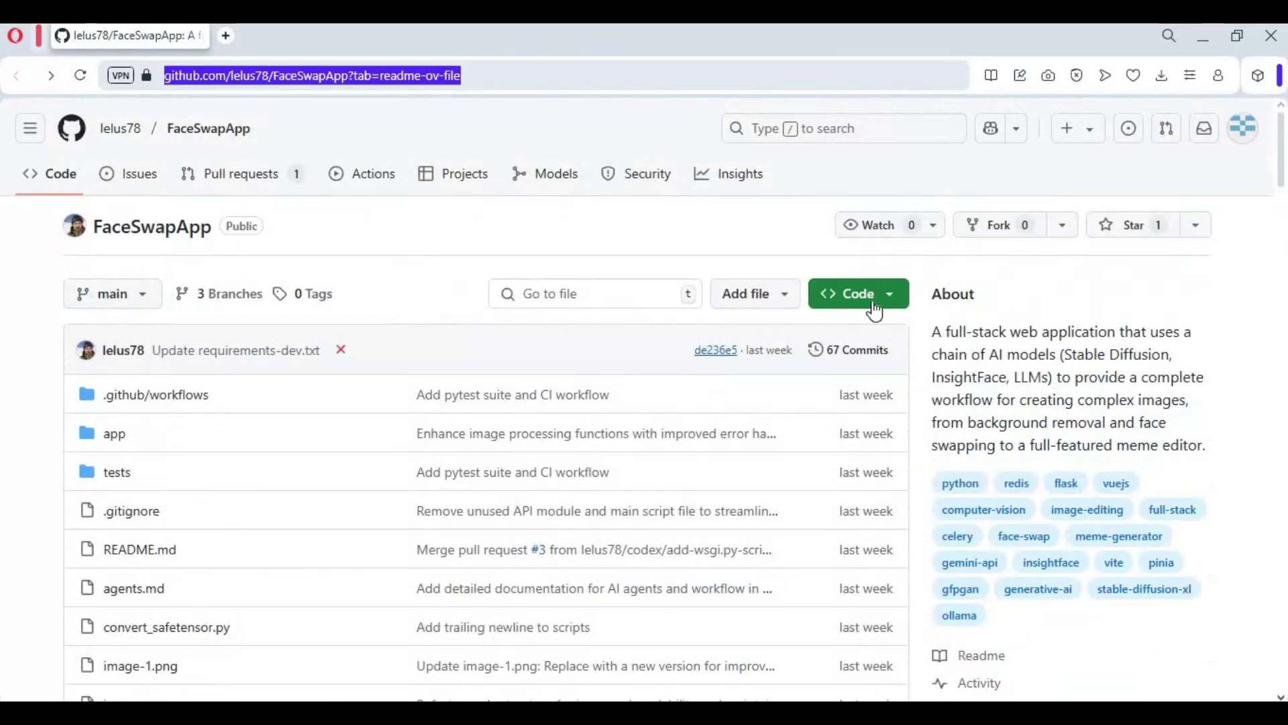
click(874, 300)
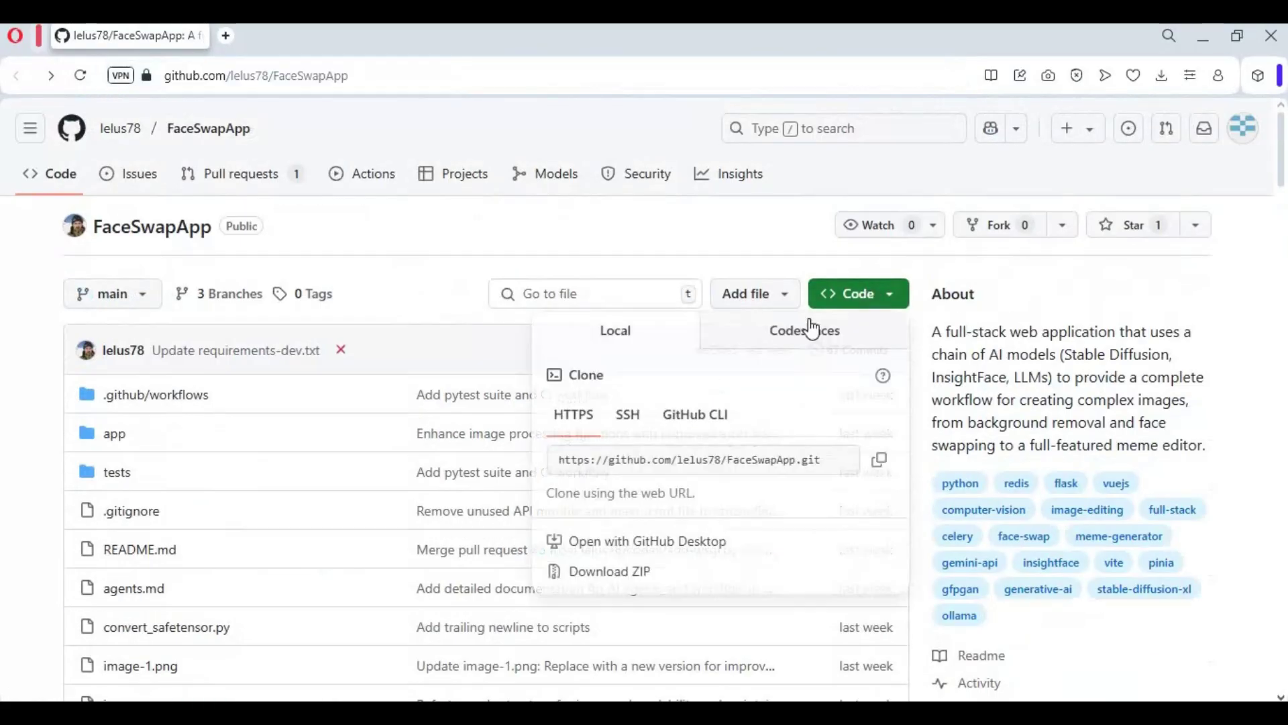
click(616, 577)
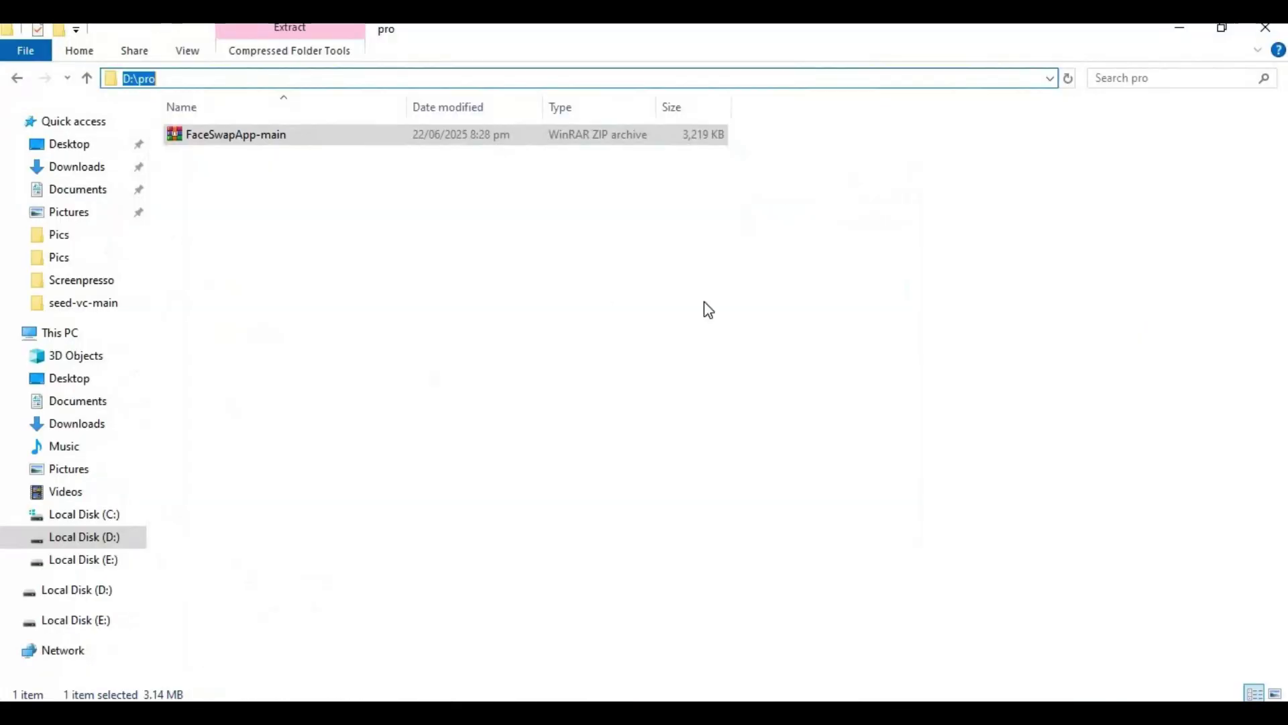
Extract FaceSwapApp-main.zip in D:\pro and open the extracted FaceSwapApp-main folder.
right_click(223, 135)
click(298, 210)
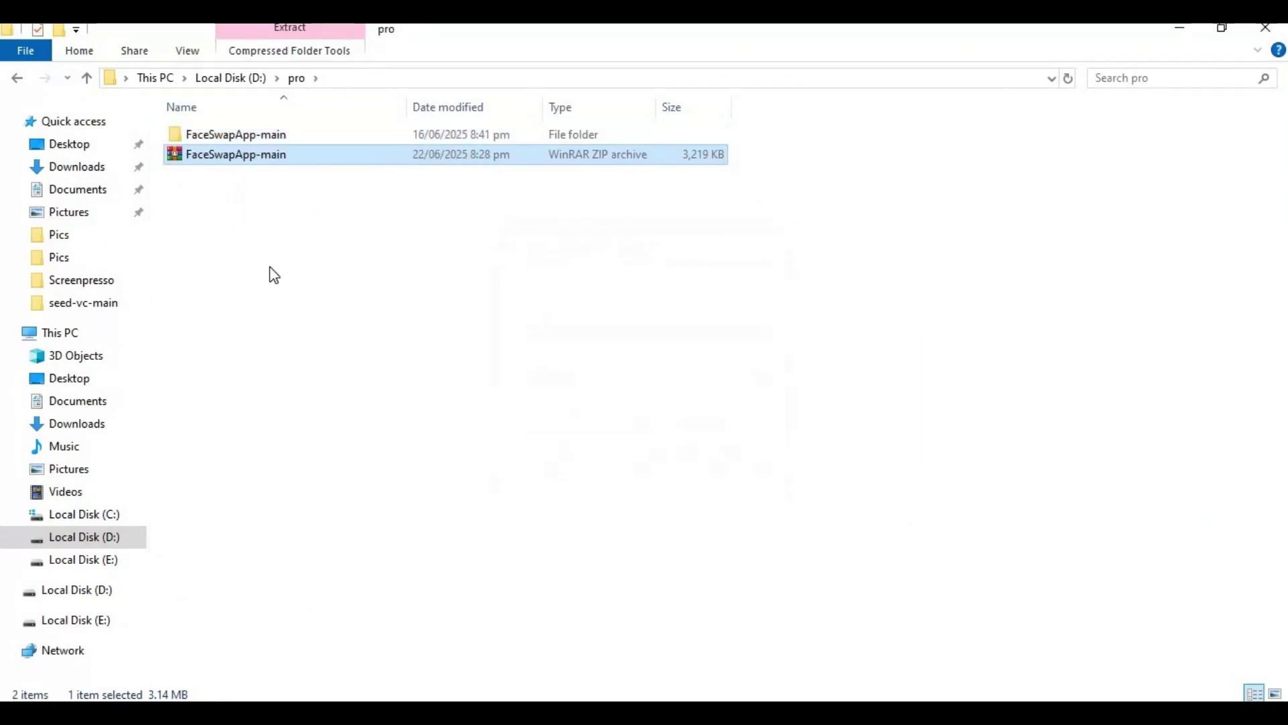
click(241, 135)
key(Return)
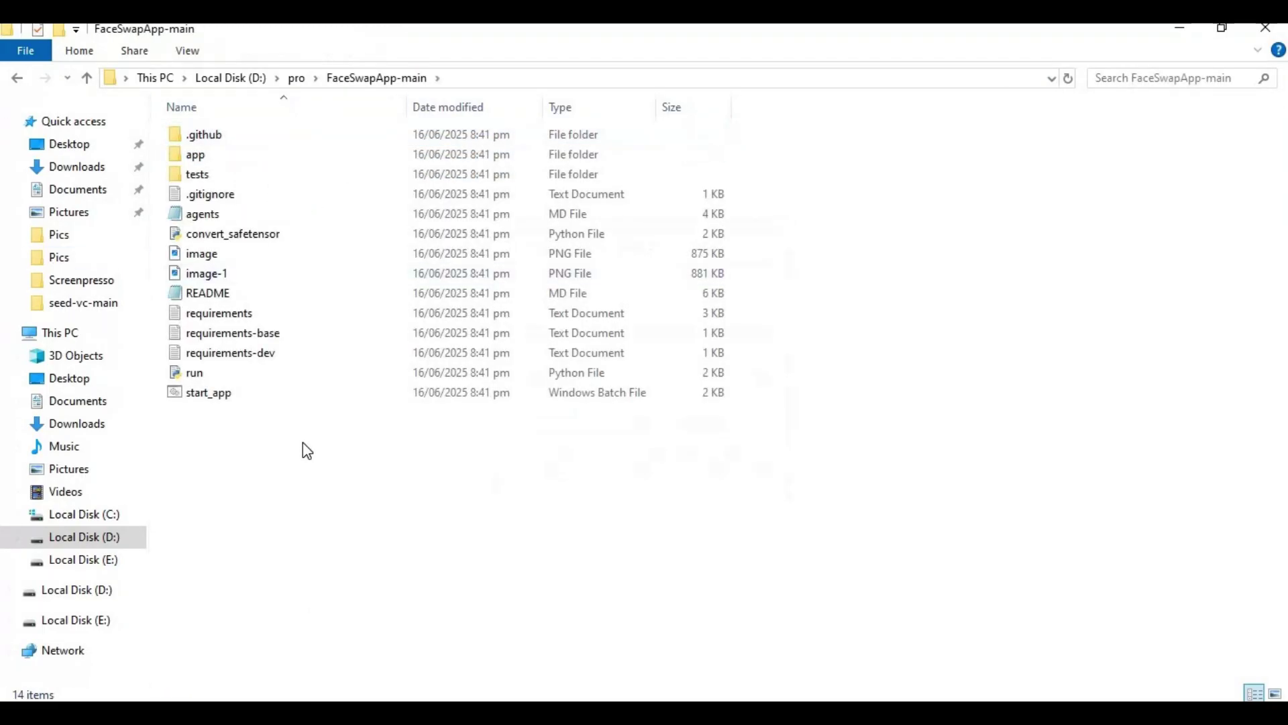
Start a command prompt in the FaceSwapApp-main folder via cmd in the address bar.
click(466, 78)
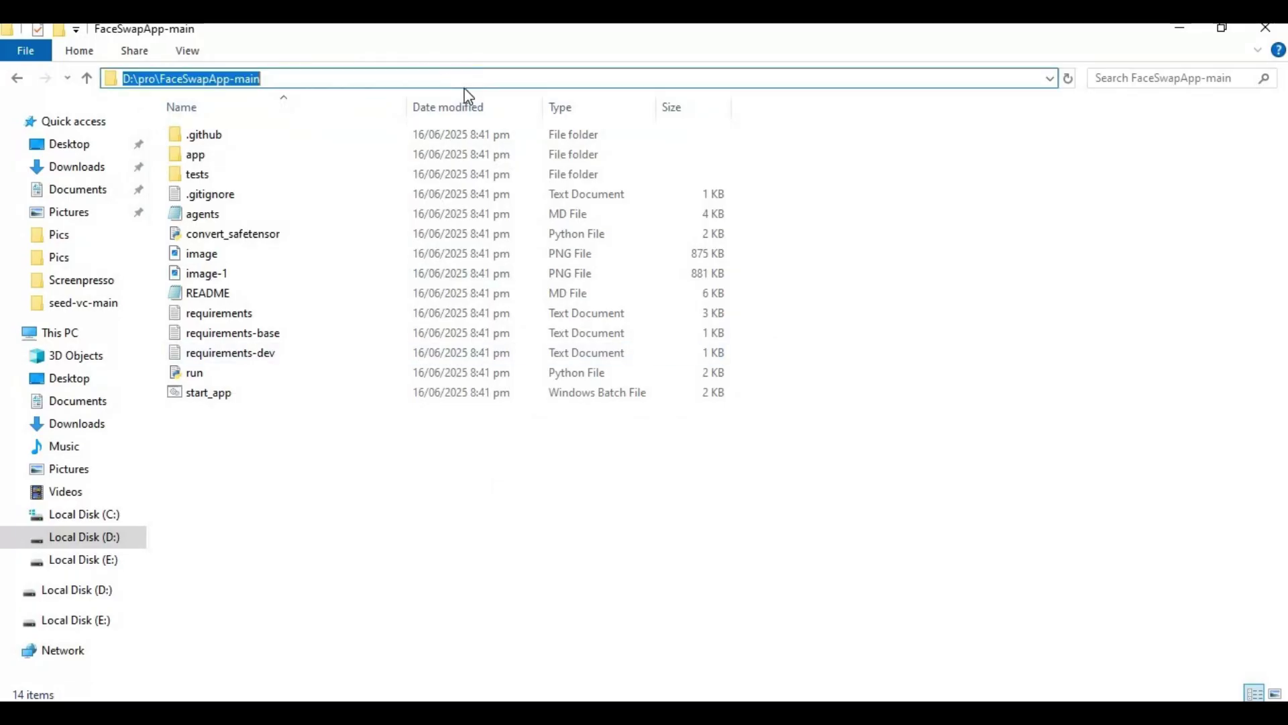
text(cmd)
key(Return)
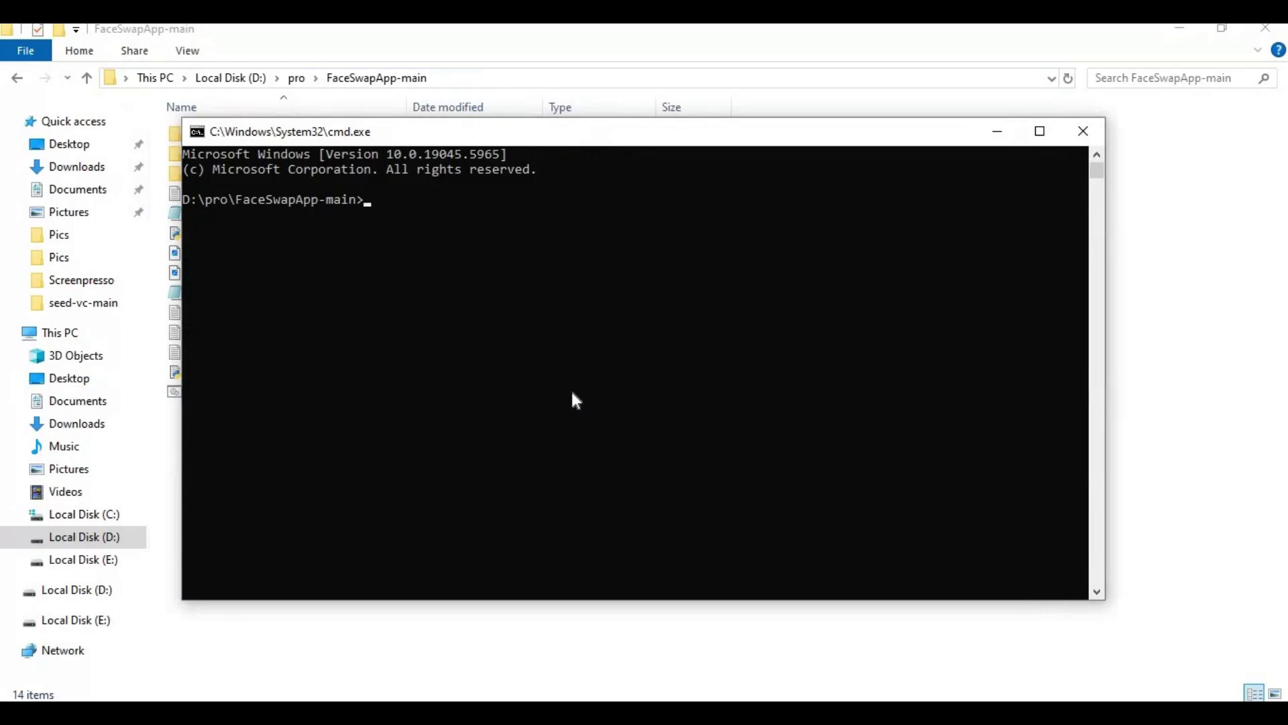
Create a Python 3.10 venv with 'py -3.10 -m venv venv' and activate it with venv\scripts\activate.
text(py -3.10 -m venv venv)
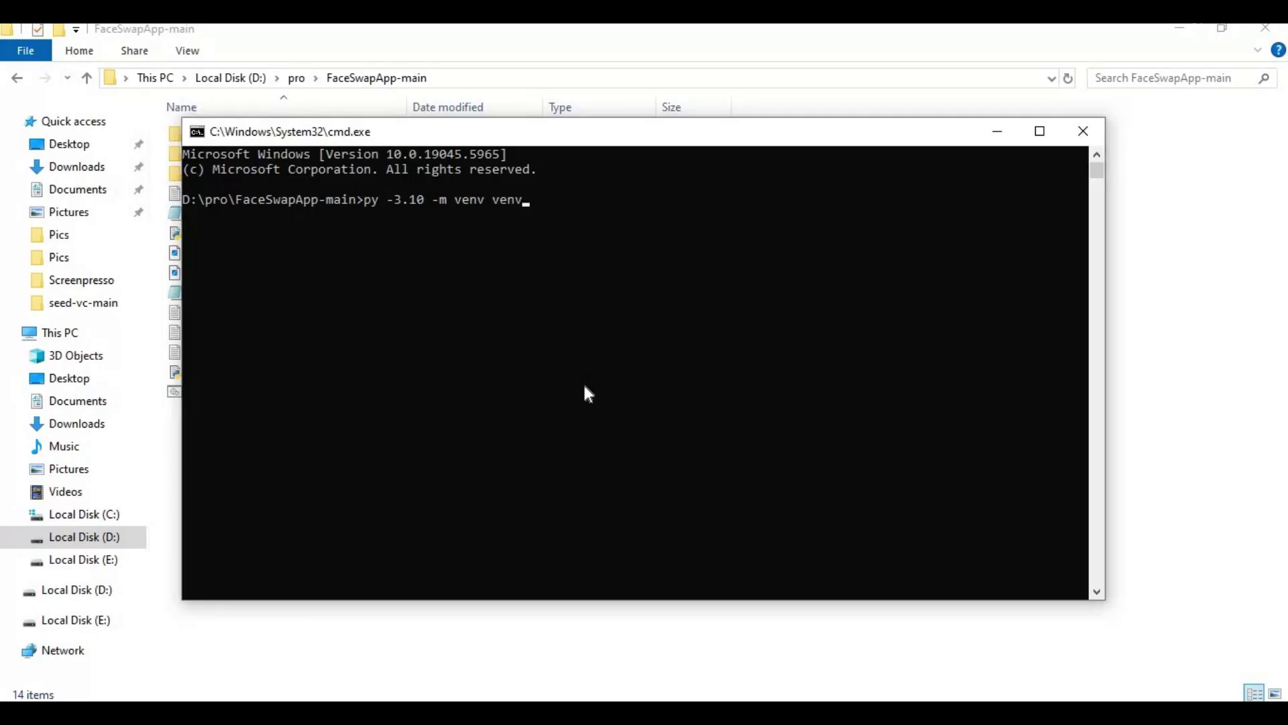
key(Return)
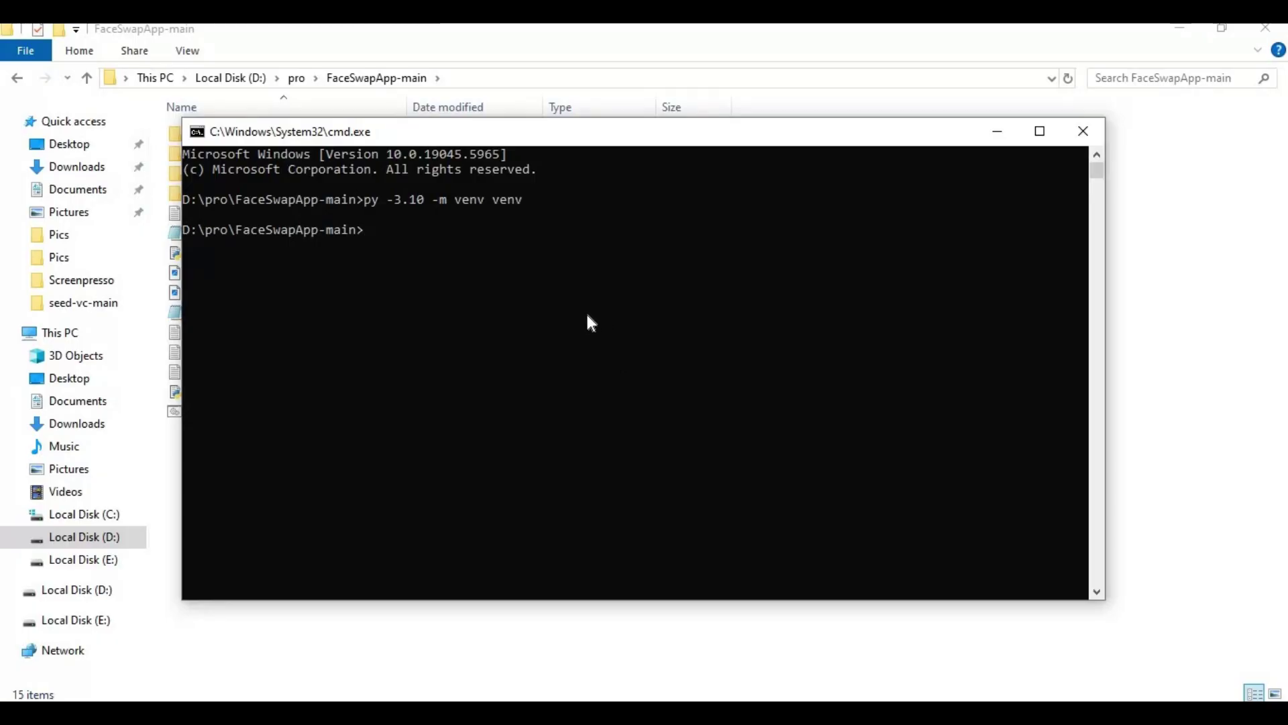
text(venv)
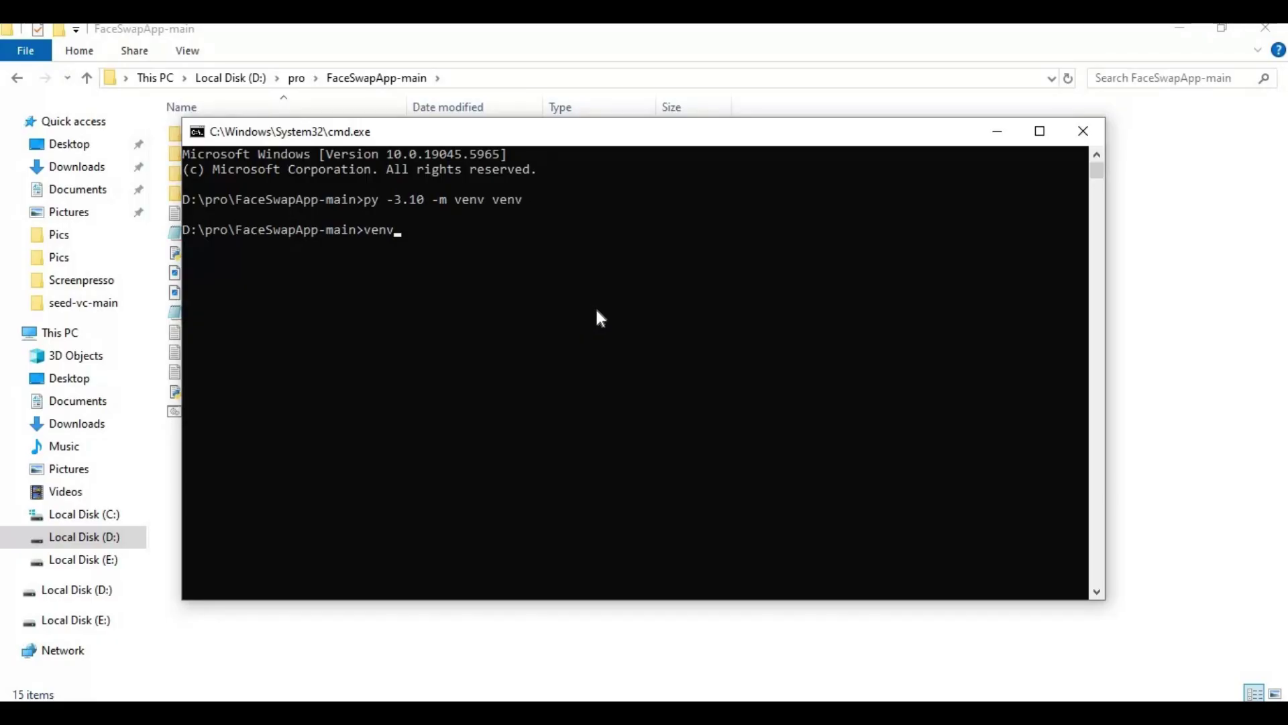
text(\scripts)
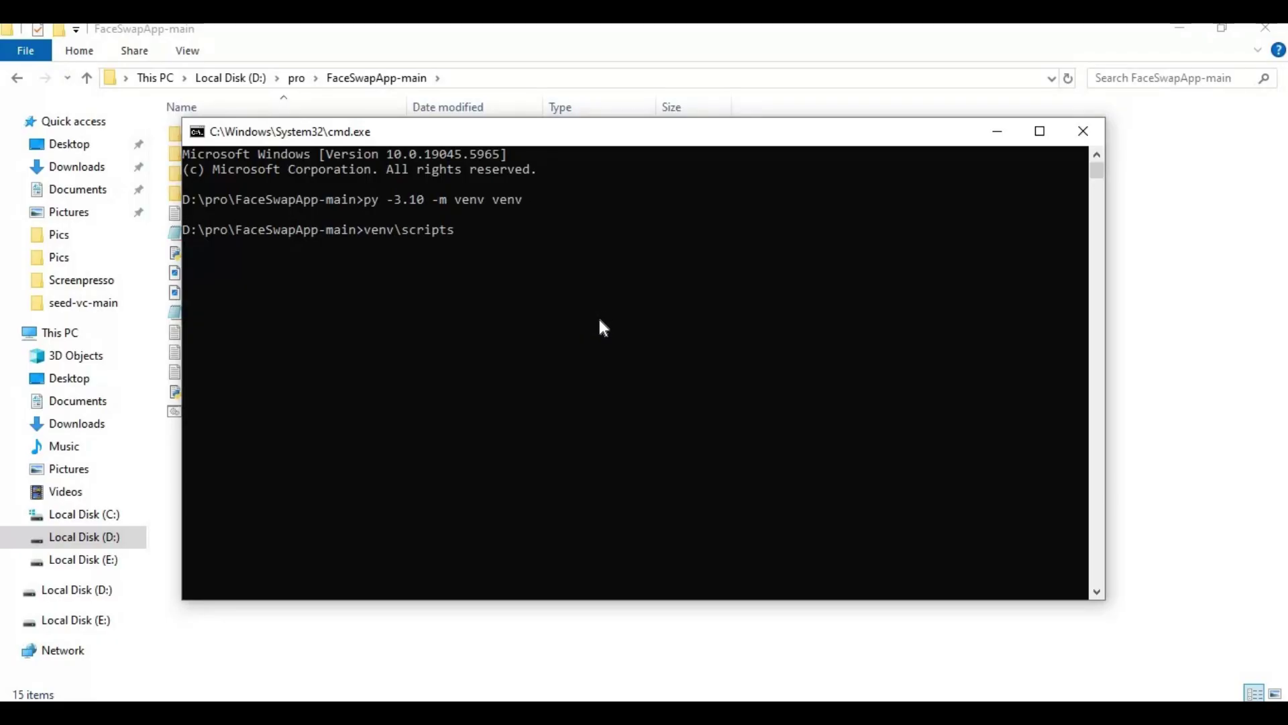
text(\ac)
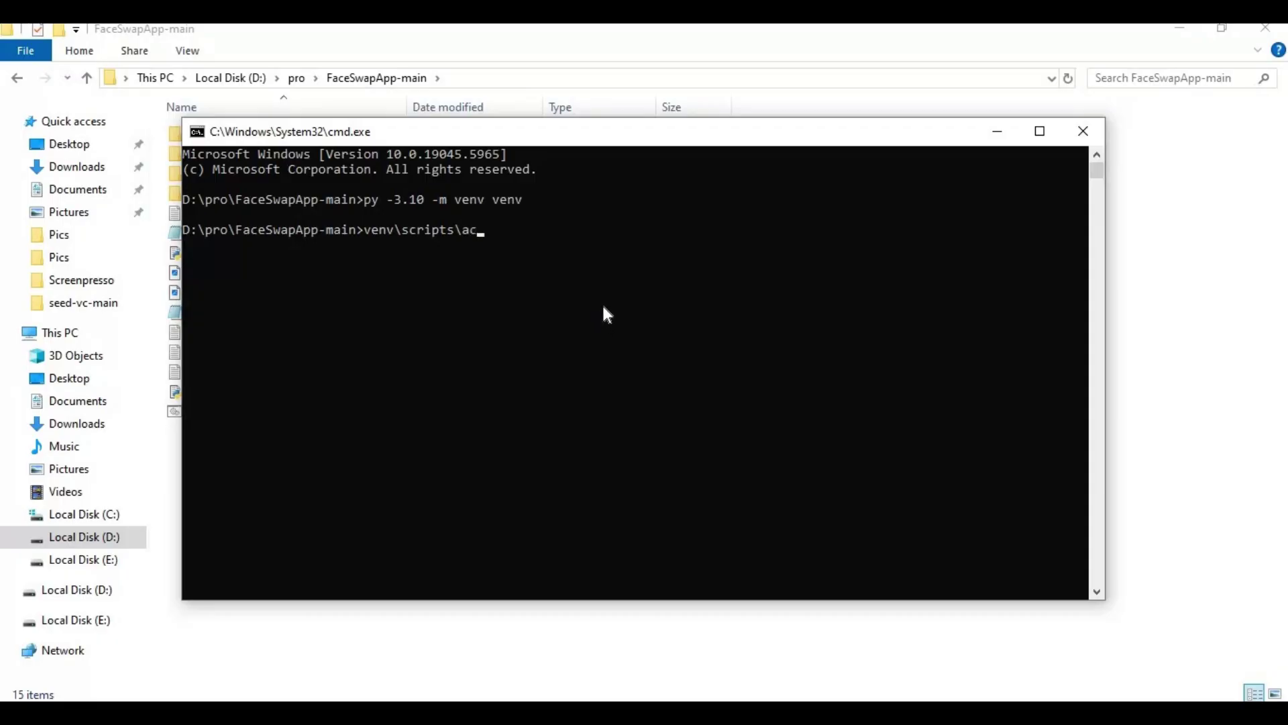
text(tivate)
key(Return)
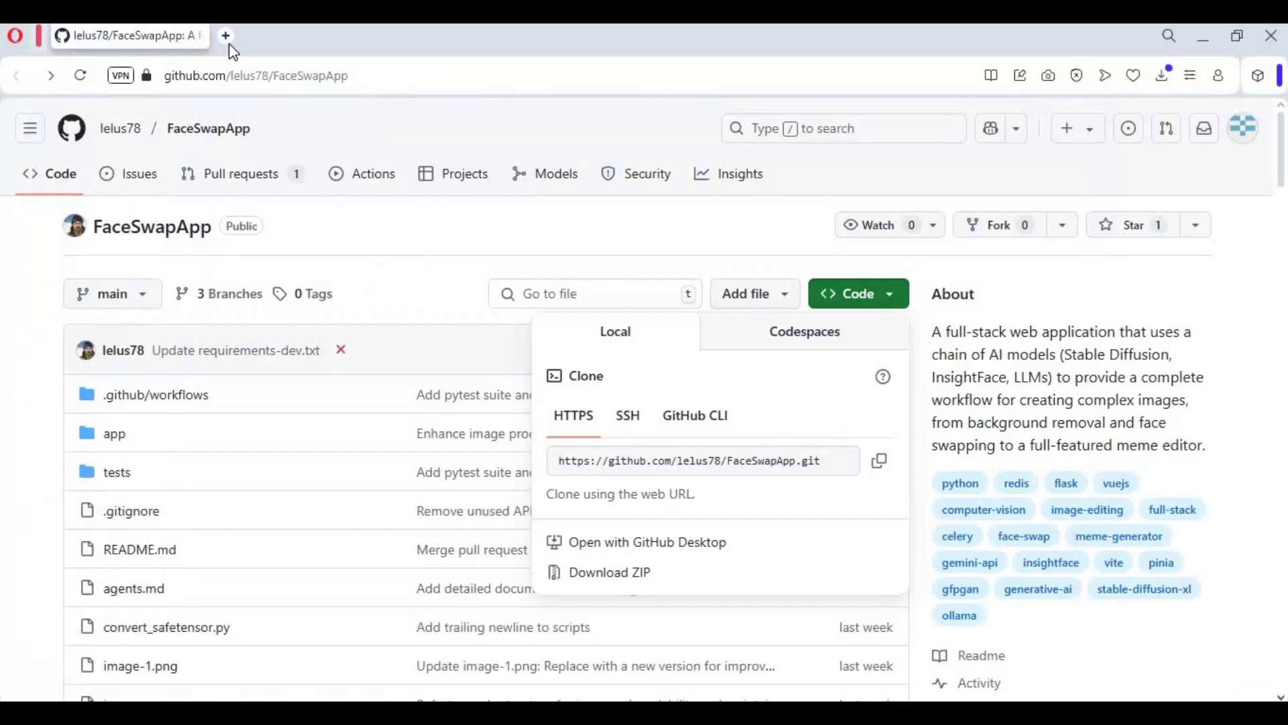
click(226, 36)
Go to pytorch.org and copy the pip3 install command for Windows with CUDA 11.8.
text(p)
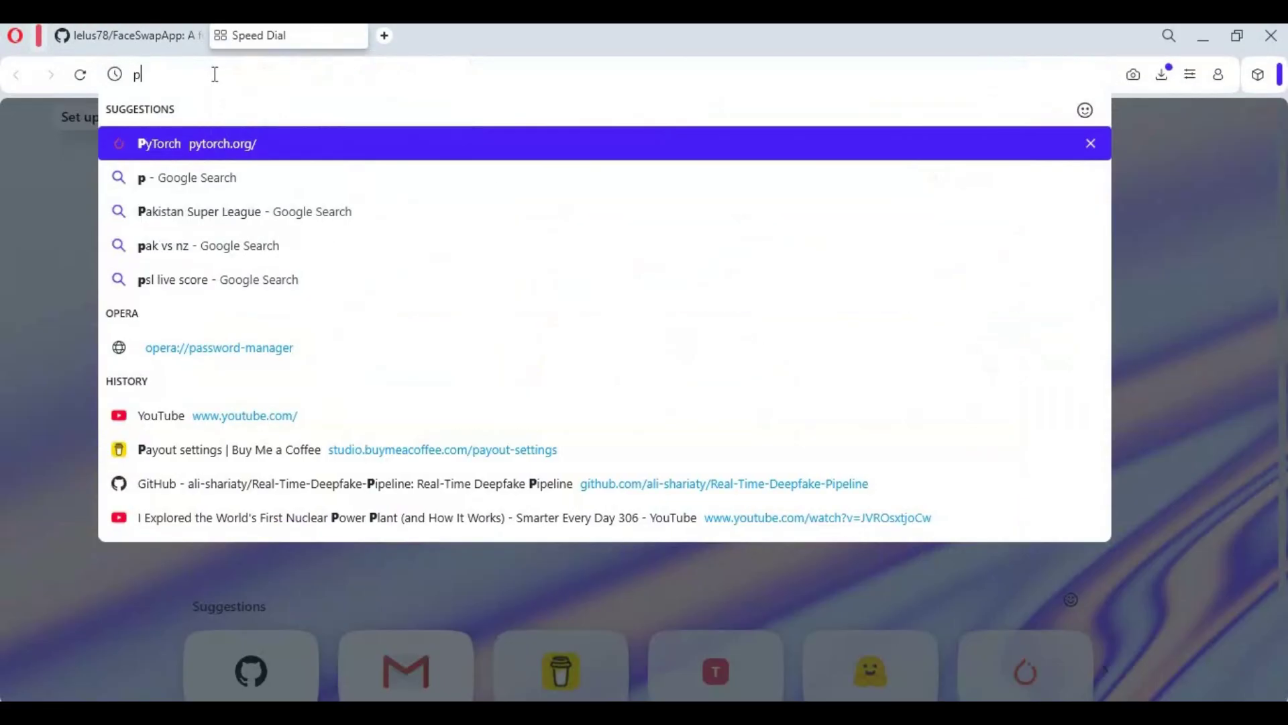
text(y)
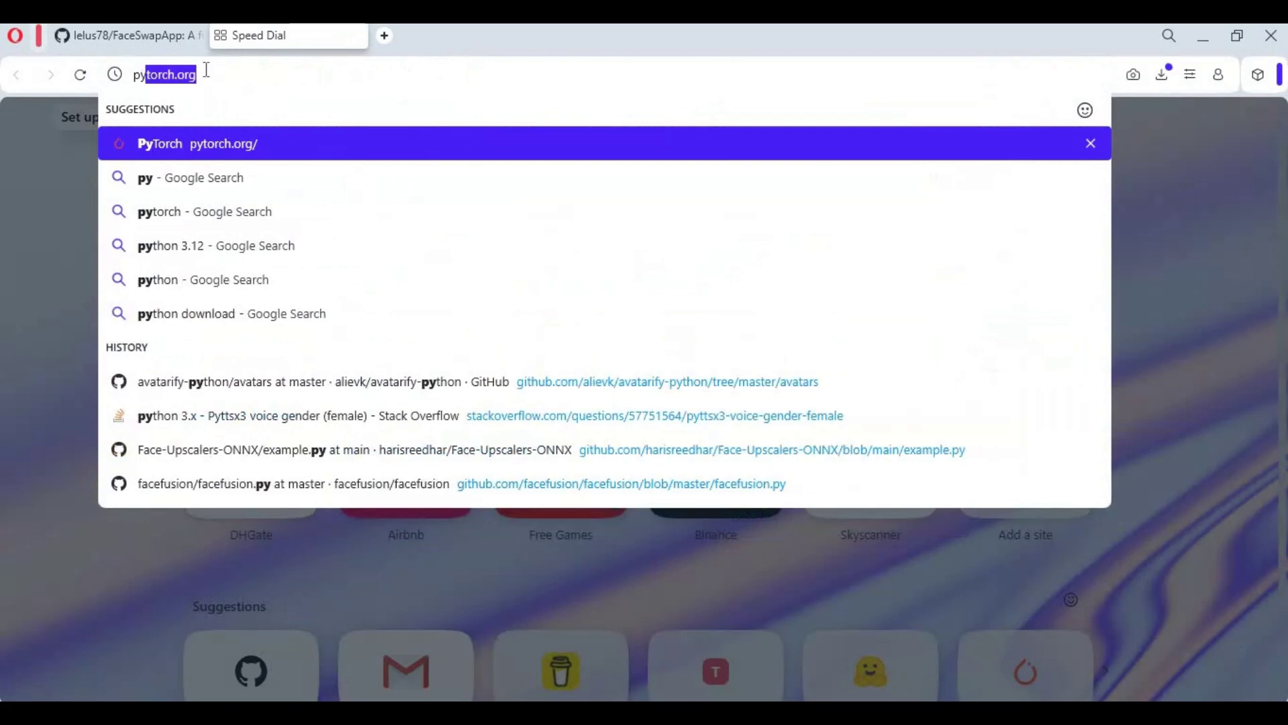
click(198, 137)
scroll(561, 368, down, 10)
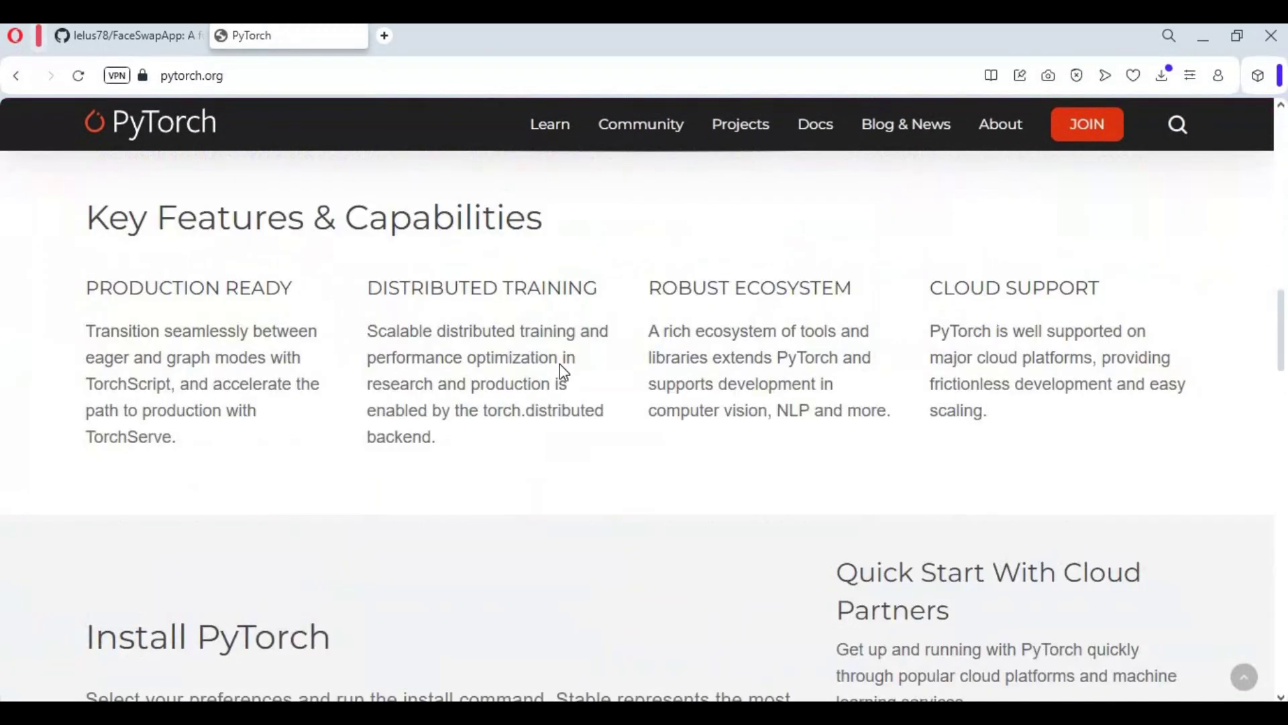
scroll(564, 372, down, 12)
drag(490, 388, 285, 355)
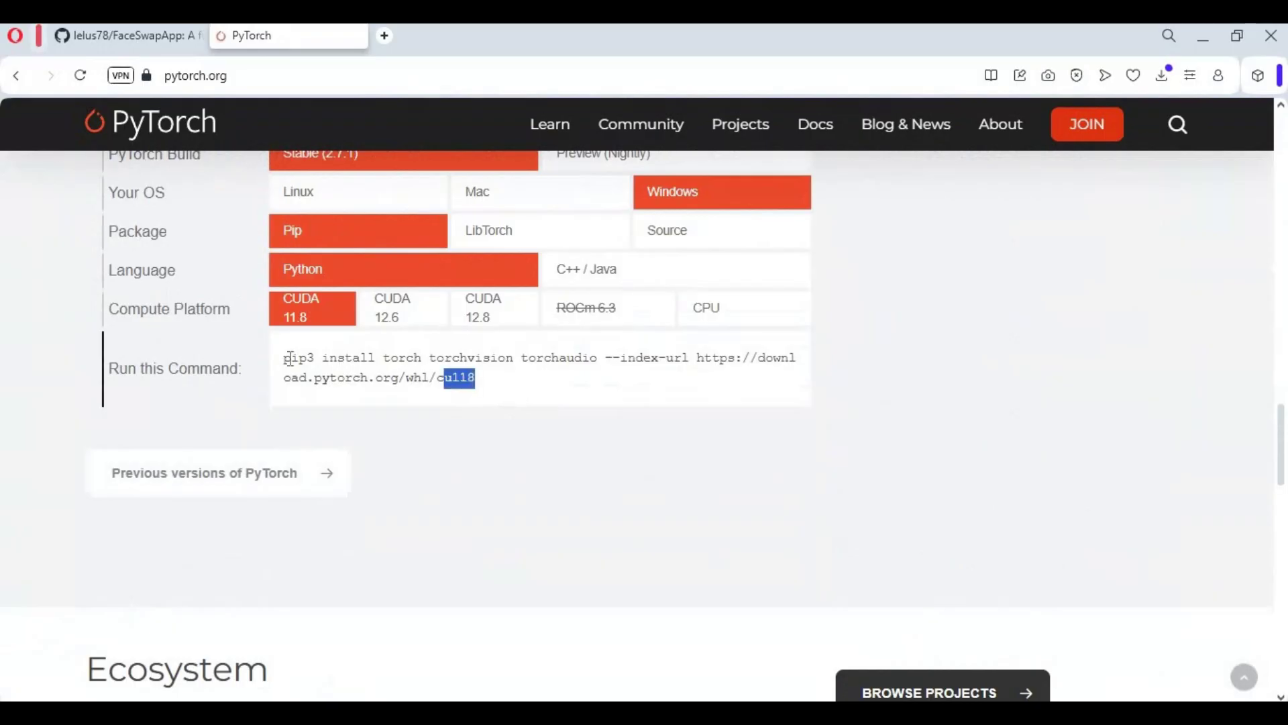
right_click(329, 362)
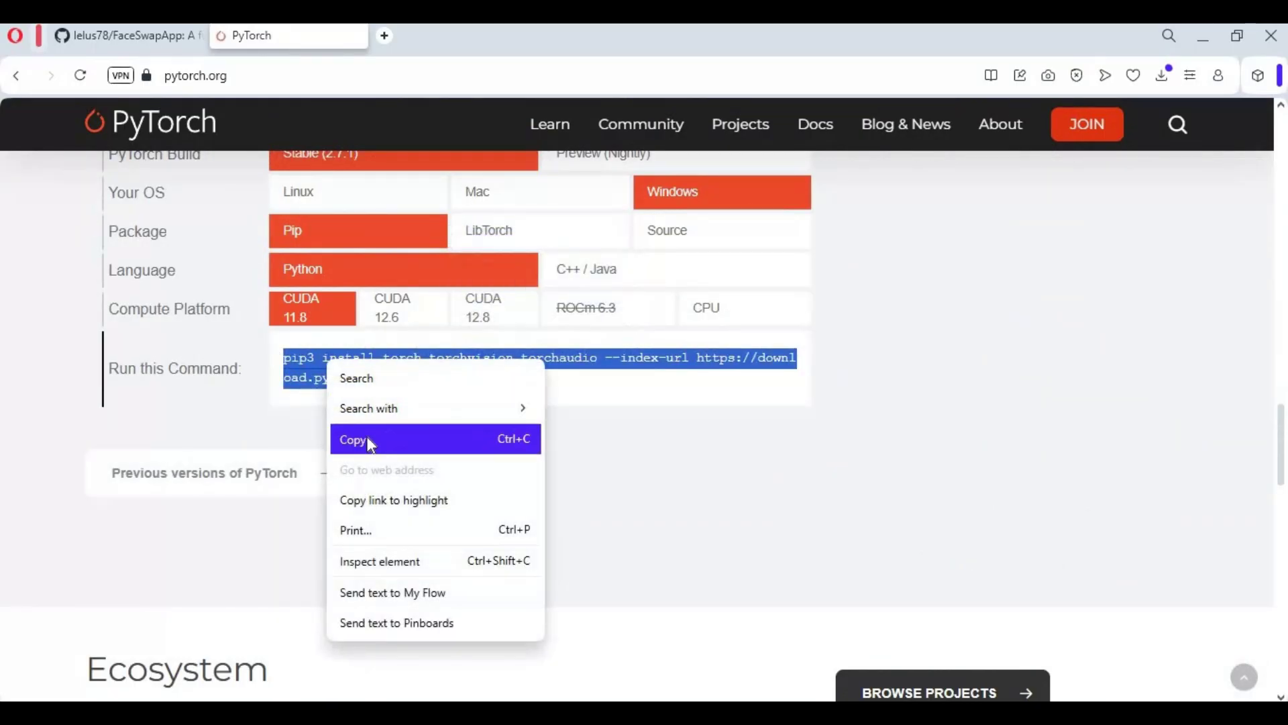
click(373, 439)
Paste the copied pip3 torch/torchvision/torchaudio CUDA 11.8 command into the venv prompt and run it.
mouse_move(634, 683)
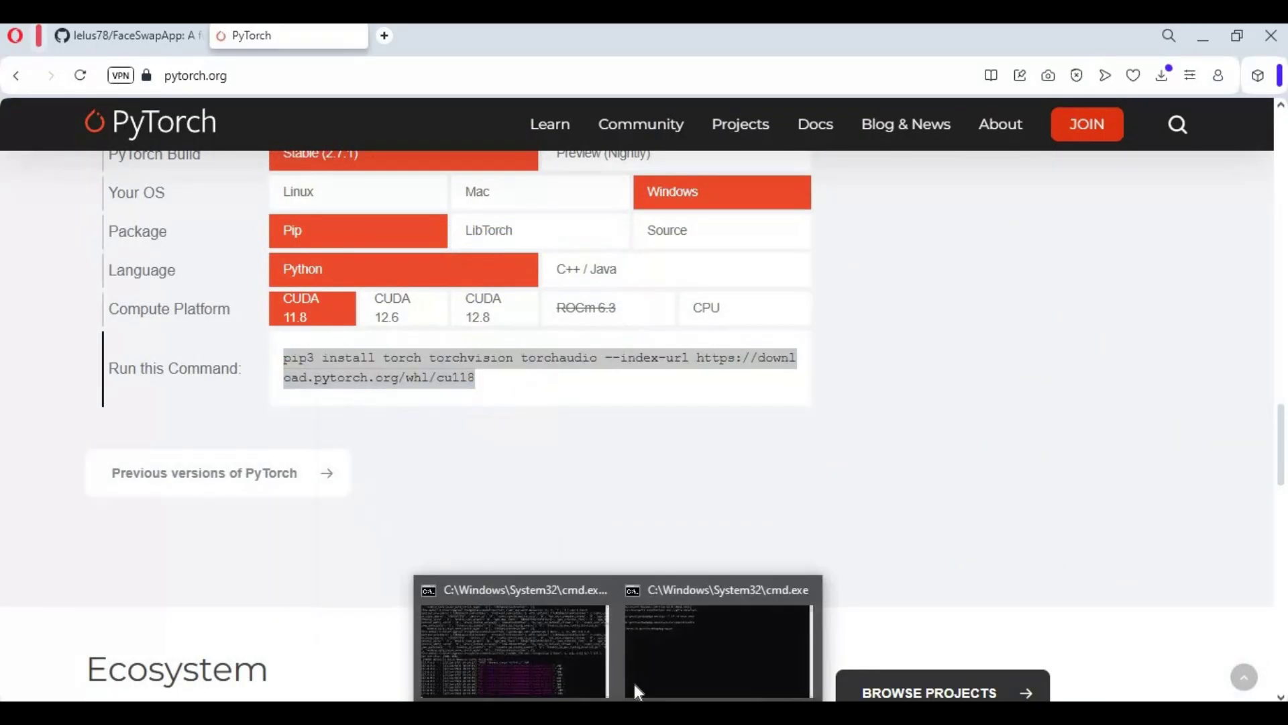
click(614, 658)
right_click(524, 415)
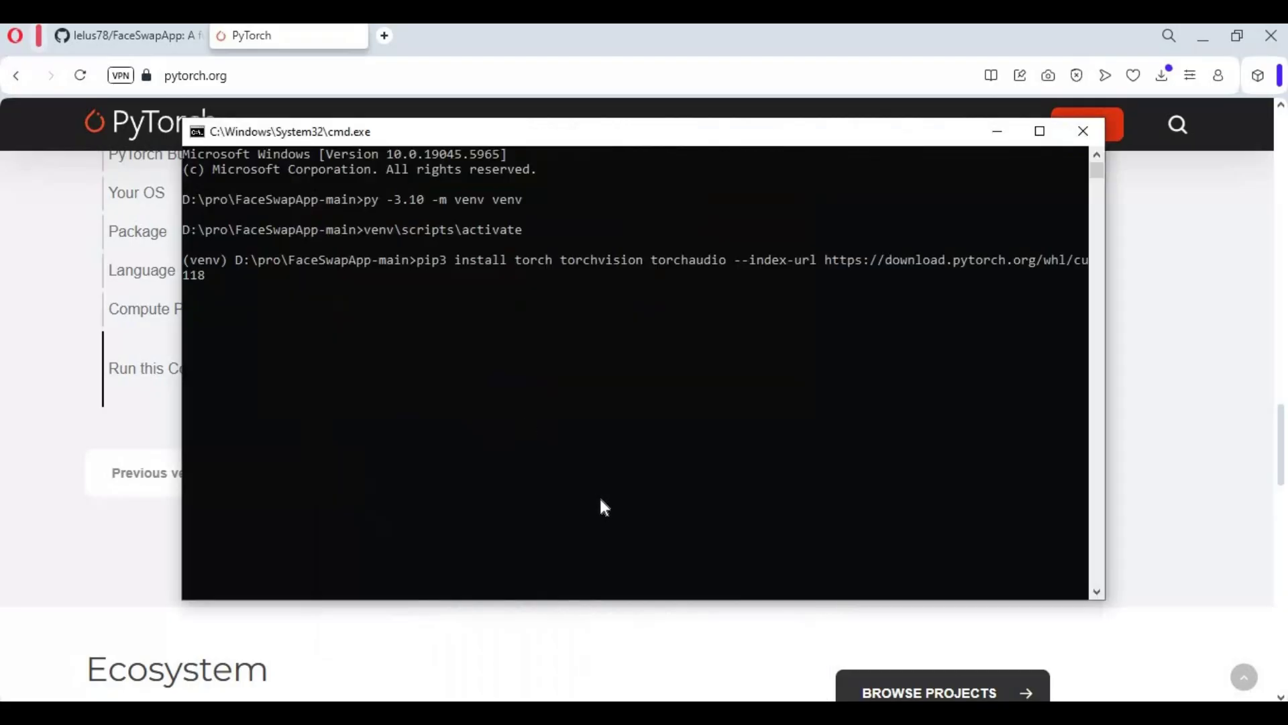
key(Return)
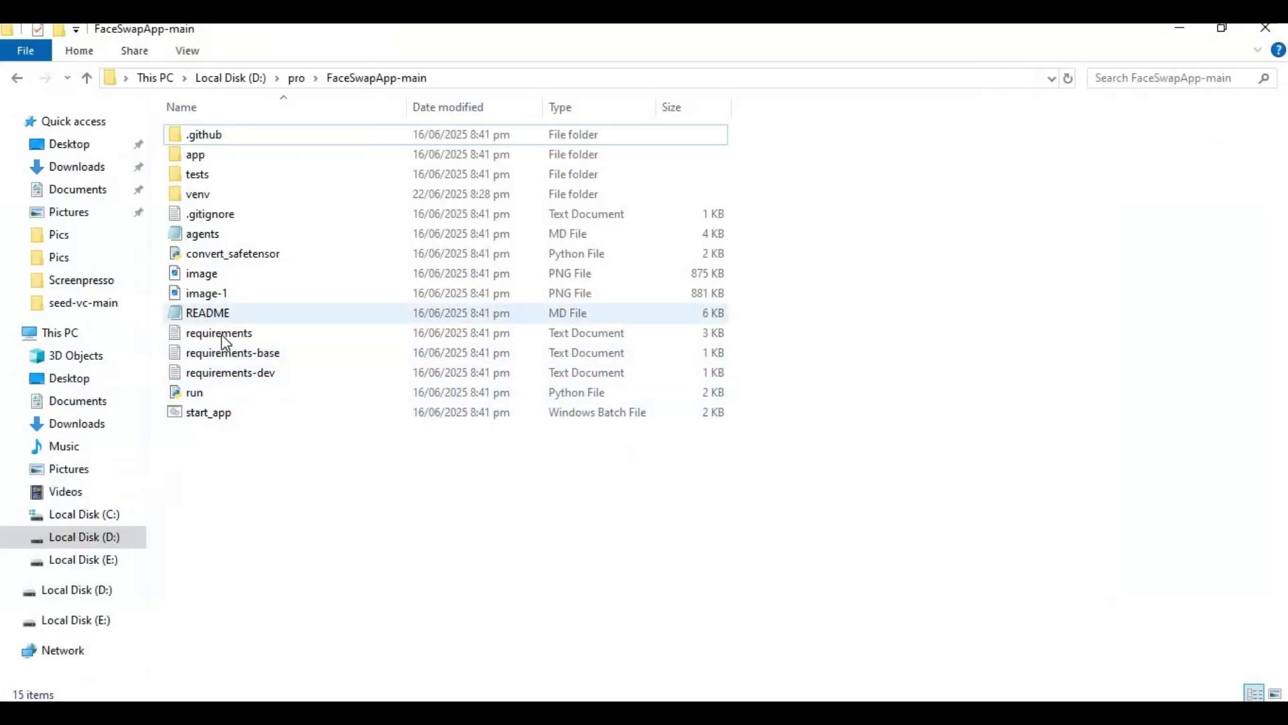
Open requirements.txt and delete the torch, torchaudio and torchvision lines.
double_click(216, 334)
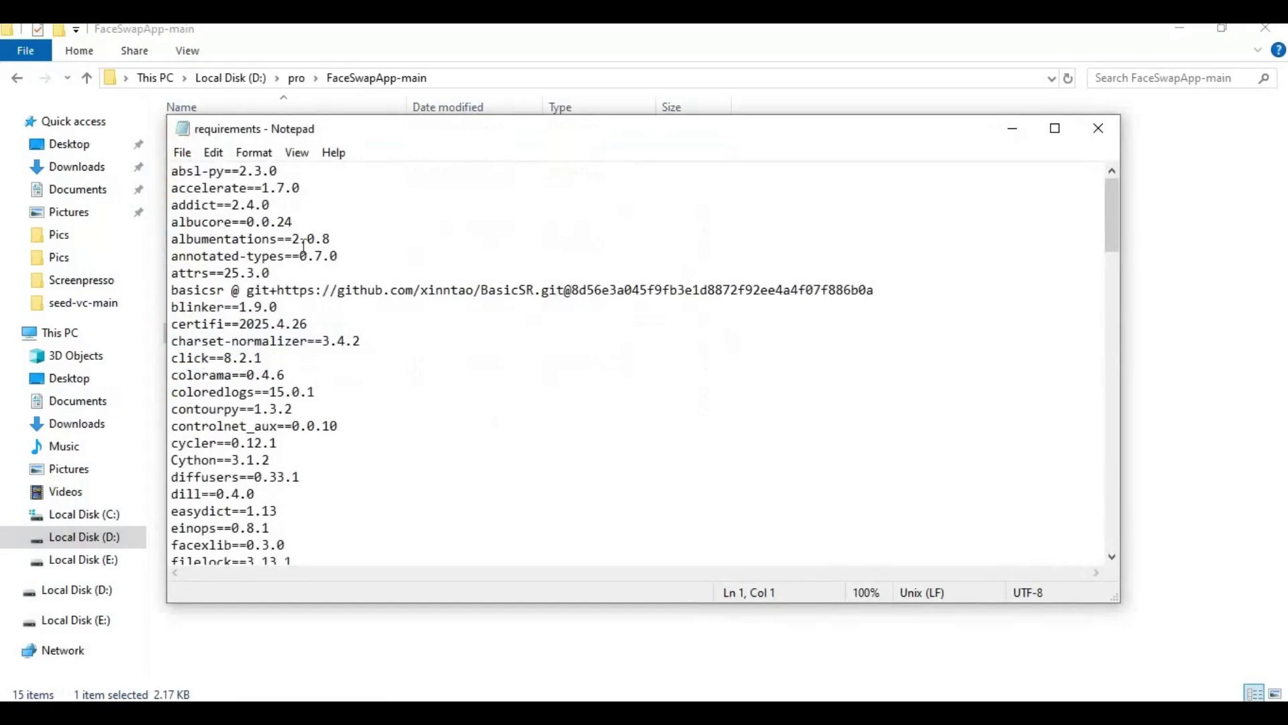
scroll(367, 247, down, 11)
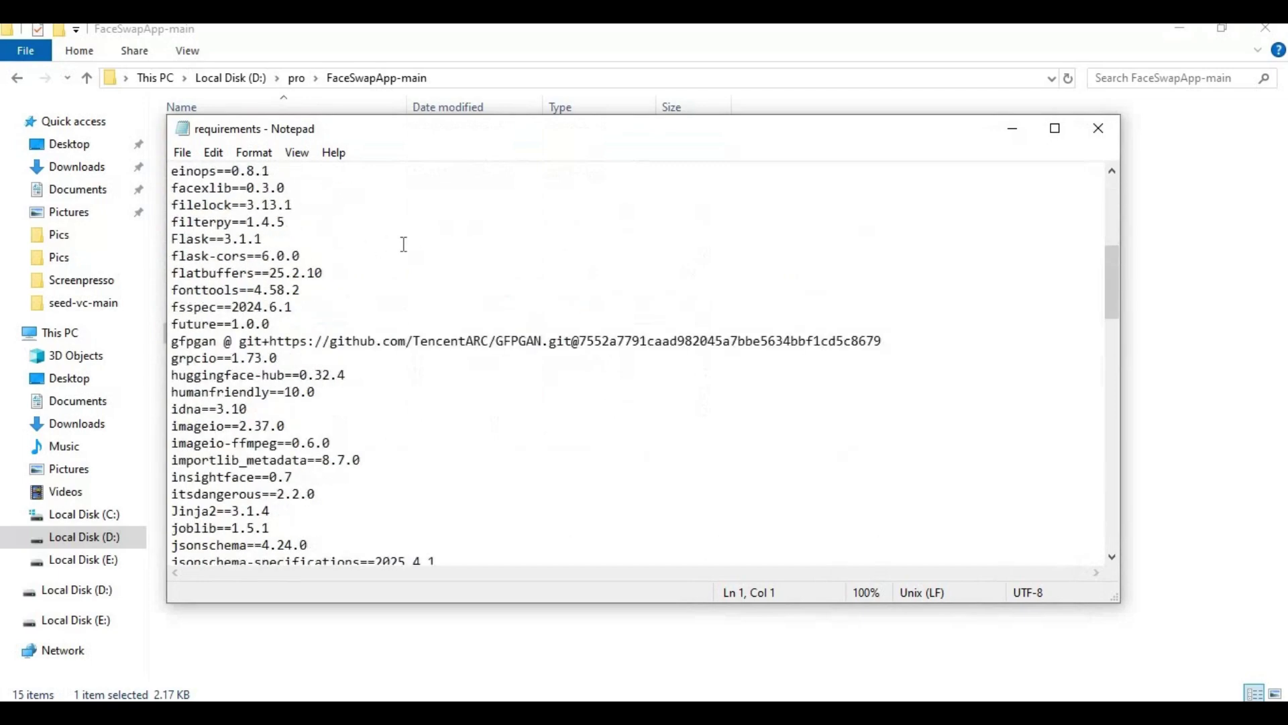
scroll(445, 307, down, 16)
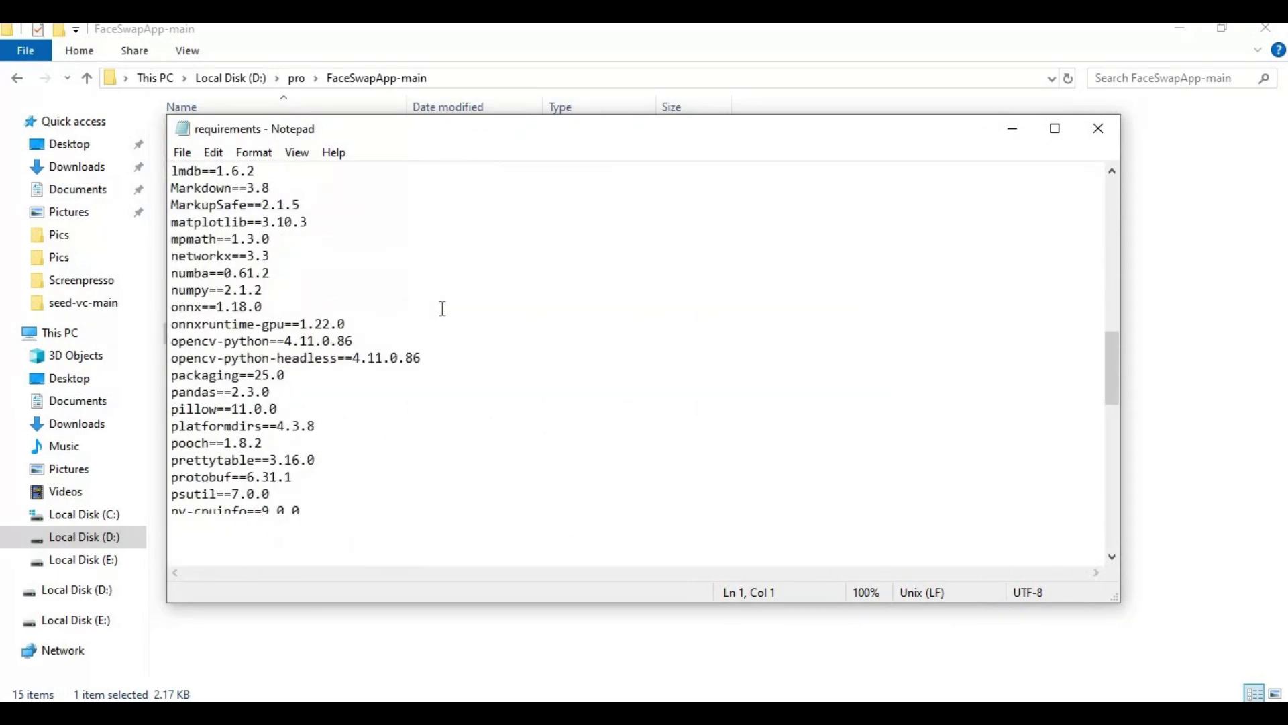
scroll(435, 309, down, 4)
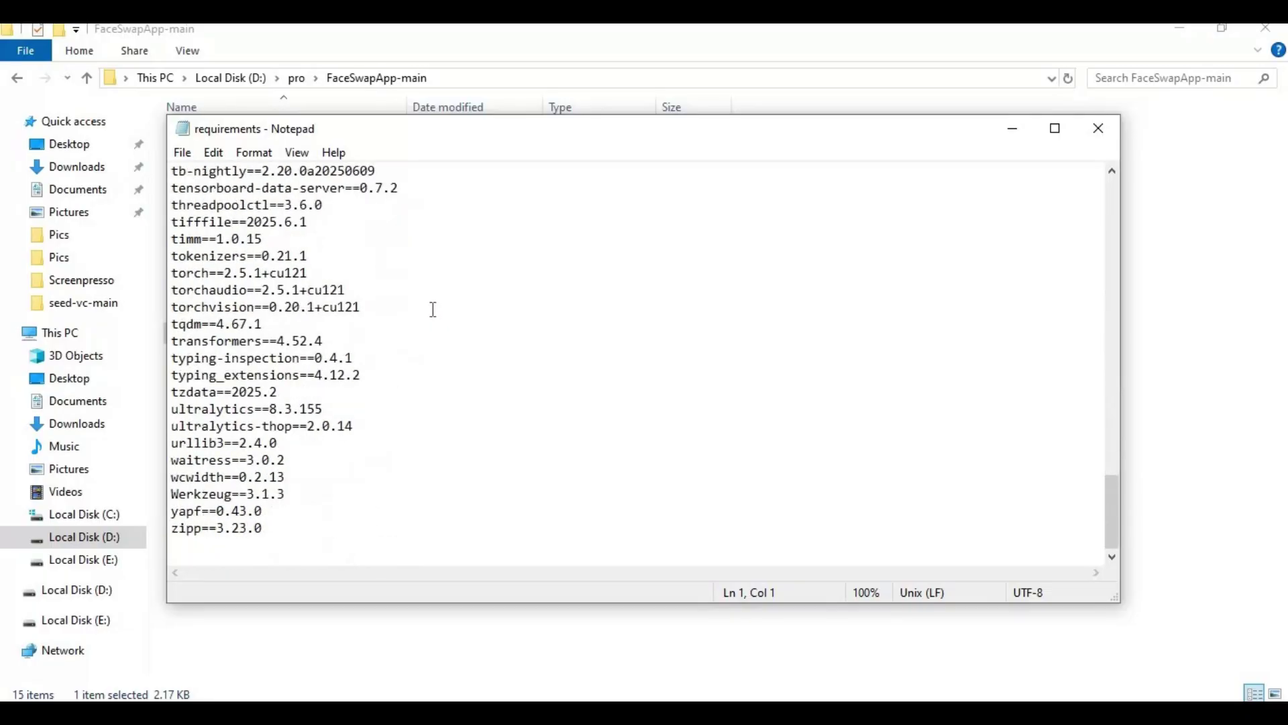
drag(371, 310, 151, 286)
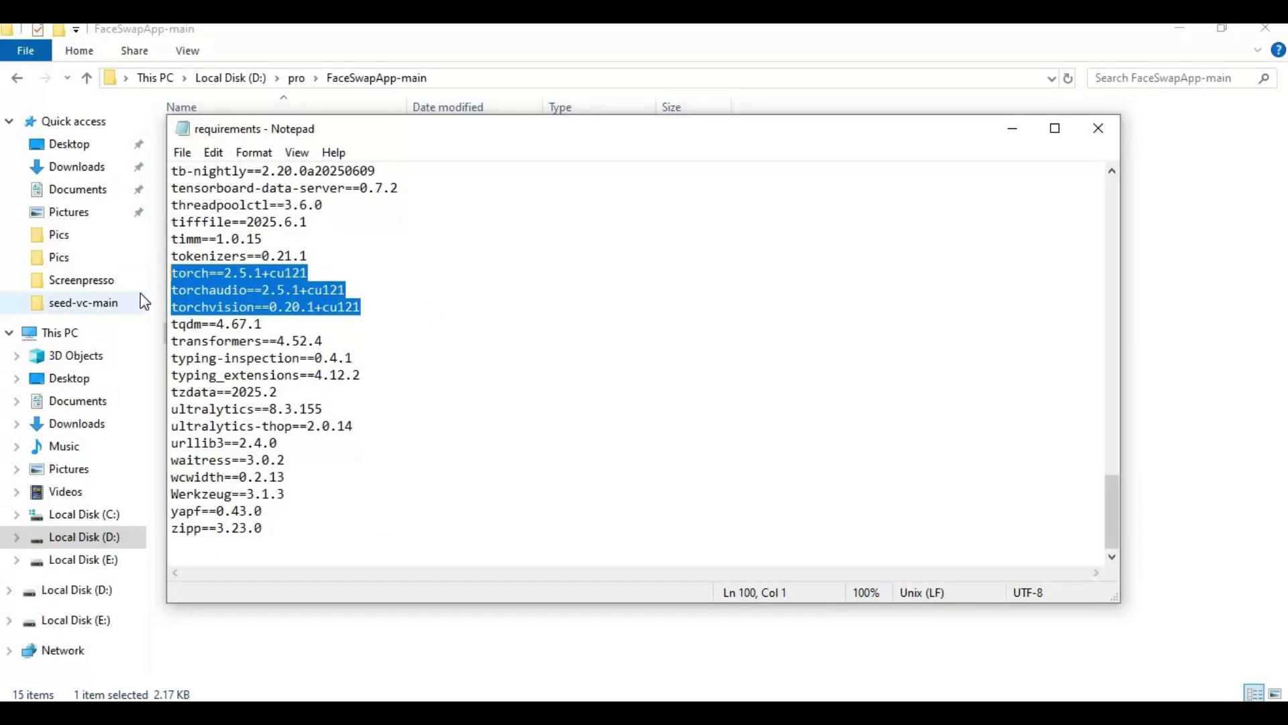
key(Delete)
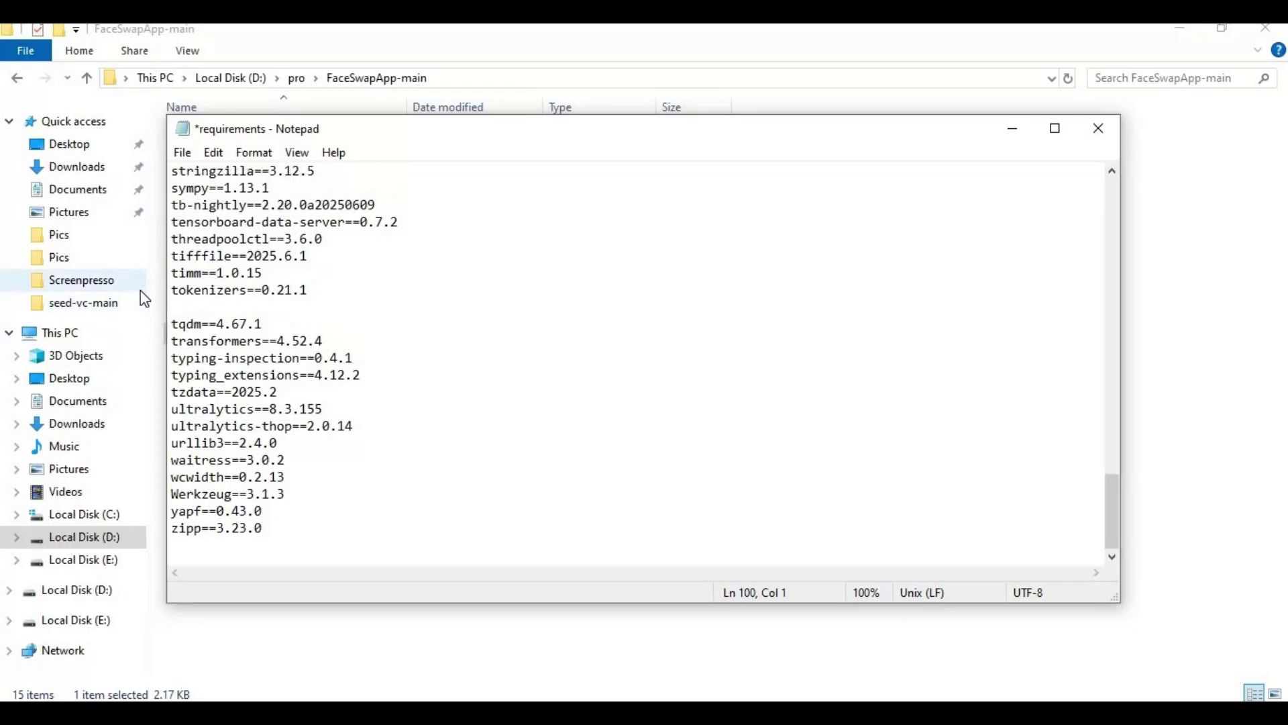
key(BackSpace)
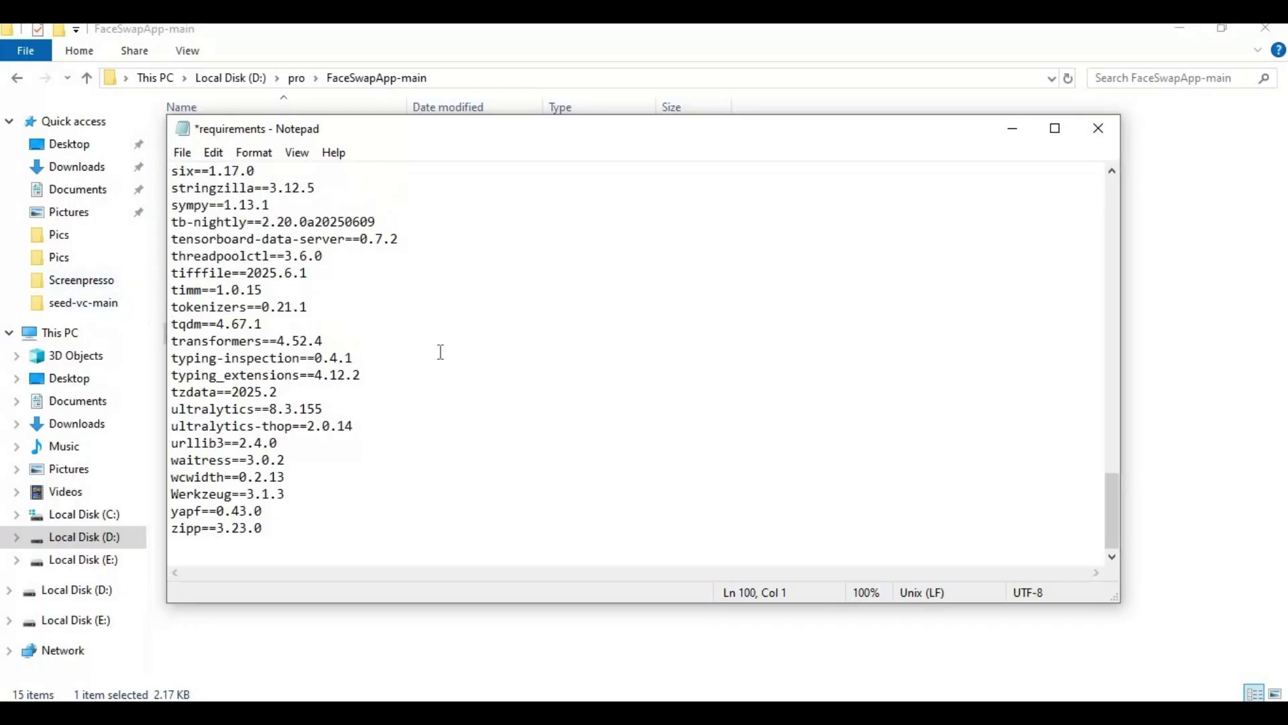
Change the onnxruntime-gpu version's 22 to 16 and set numpy's version to 1.24.0.
scroll(441, 349, up, 15)
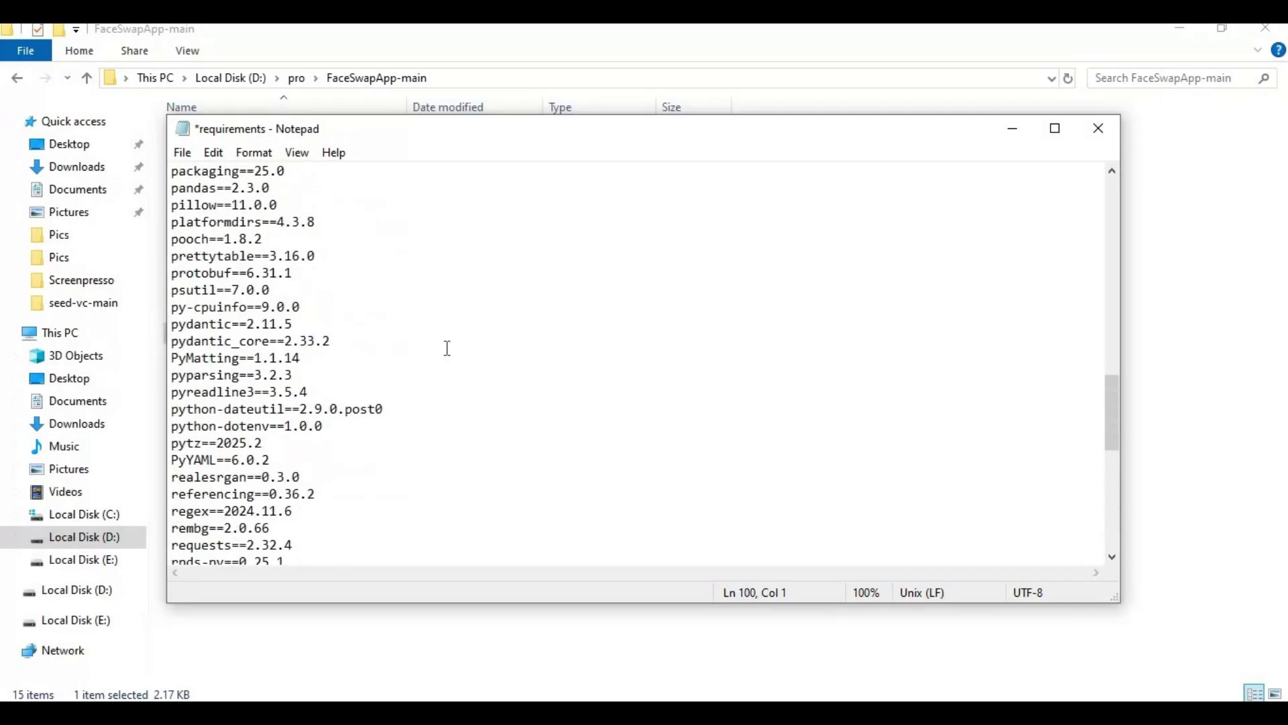
scroll(447, 349, up, 1)
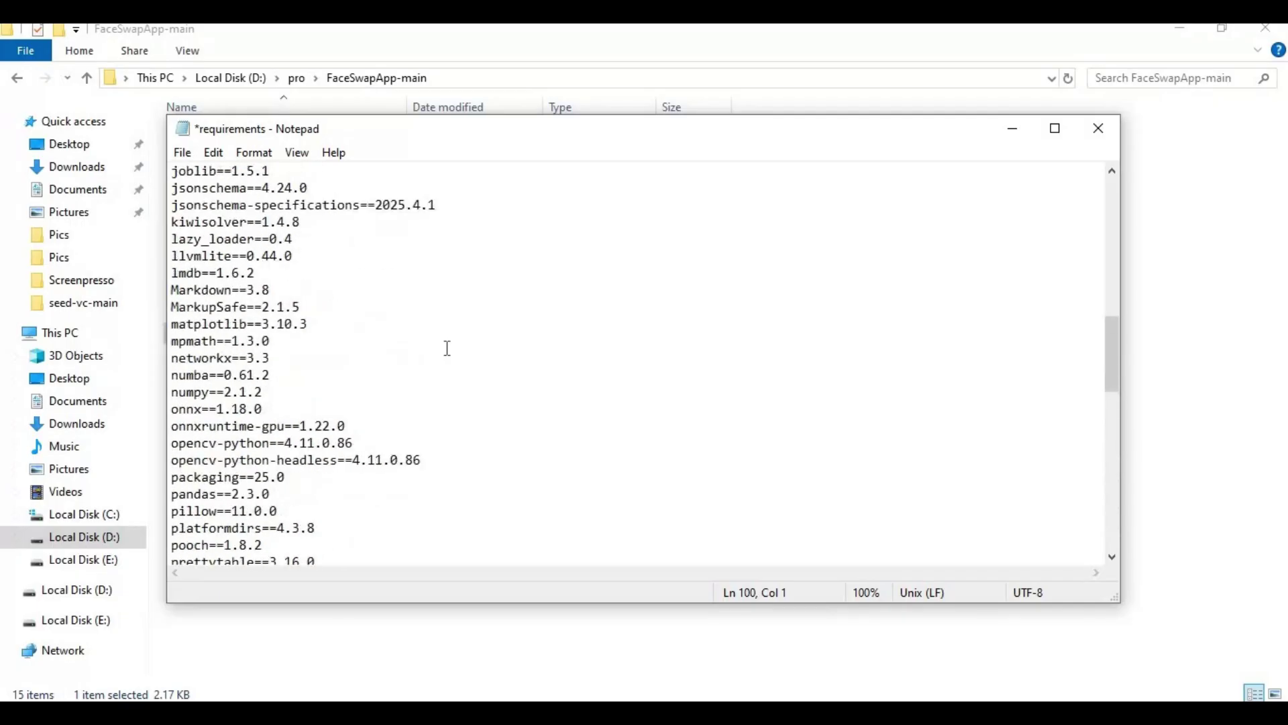
double_click(320, 426)
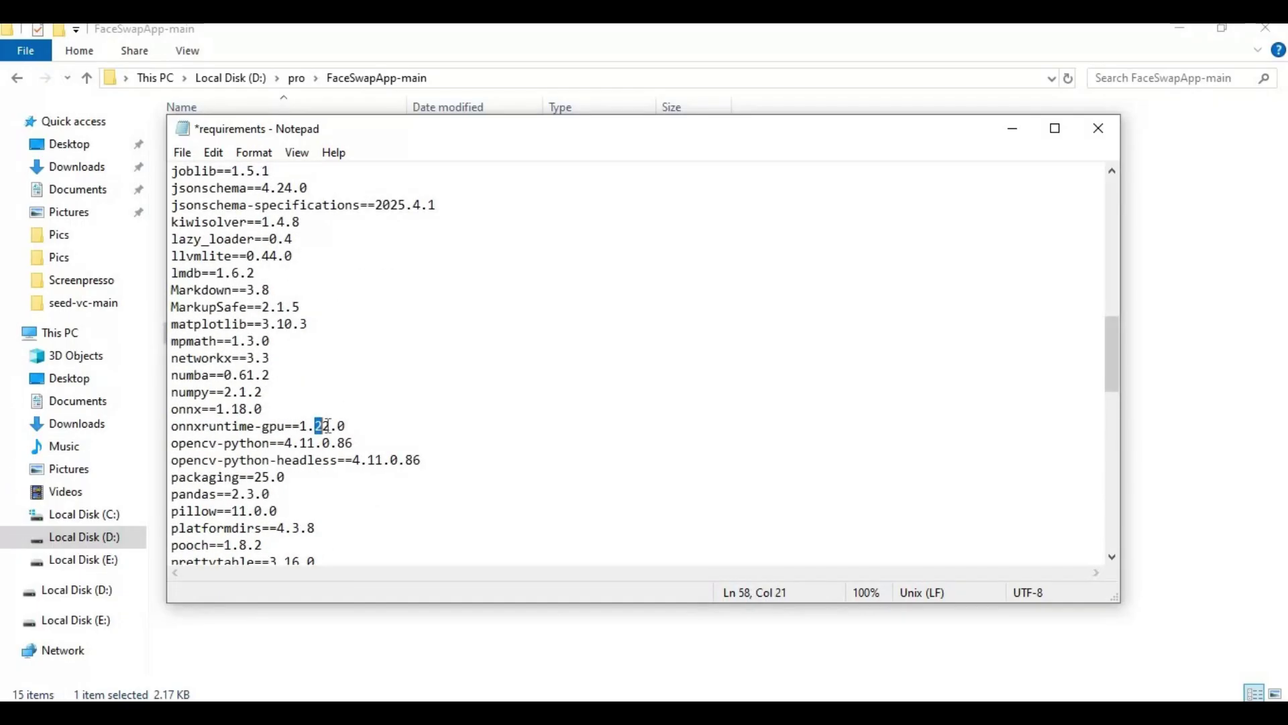
text(16)
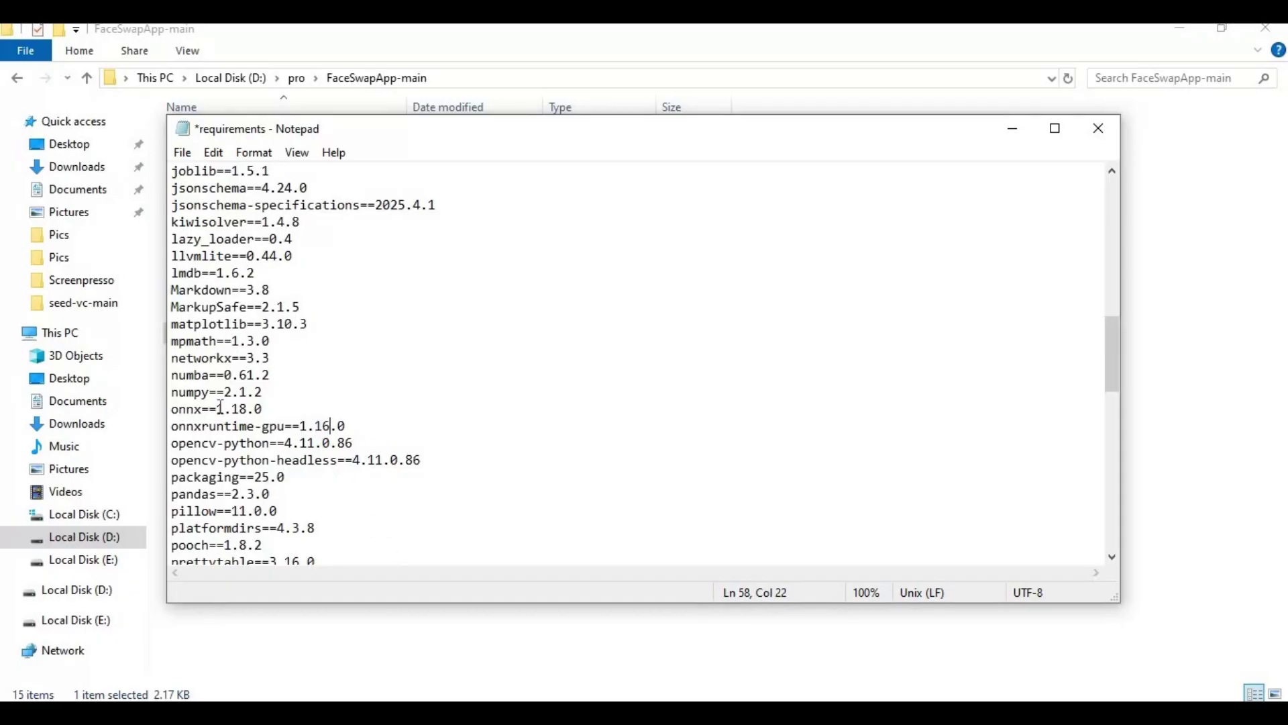
mouse_move(226, 392)
mouse_down()
mouse_move(261, 392)
mouse_move(247, 392)
mouse_up()
text(1.24.0.2)
key(End)
key(BackSpace)
Delete the tifffile==2025.6.1 line, save requirements.txt and close Notepad.
scroll(299, 408, down, 3)
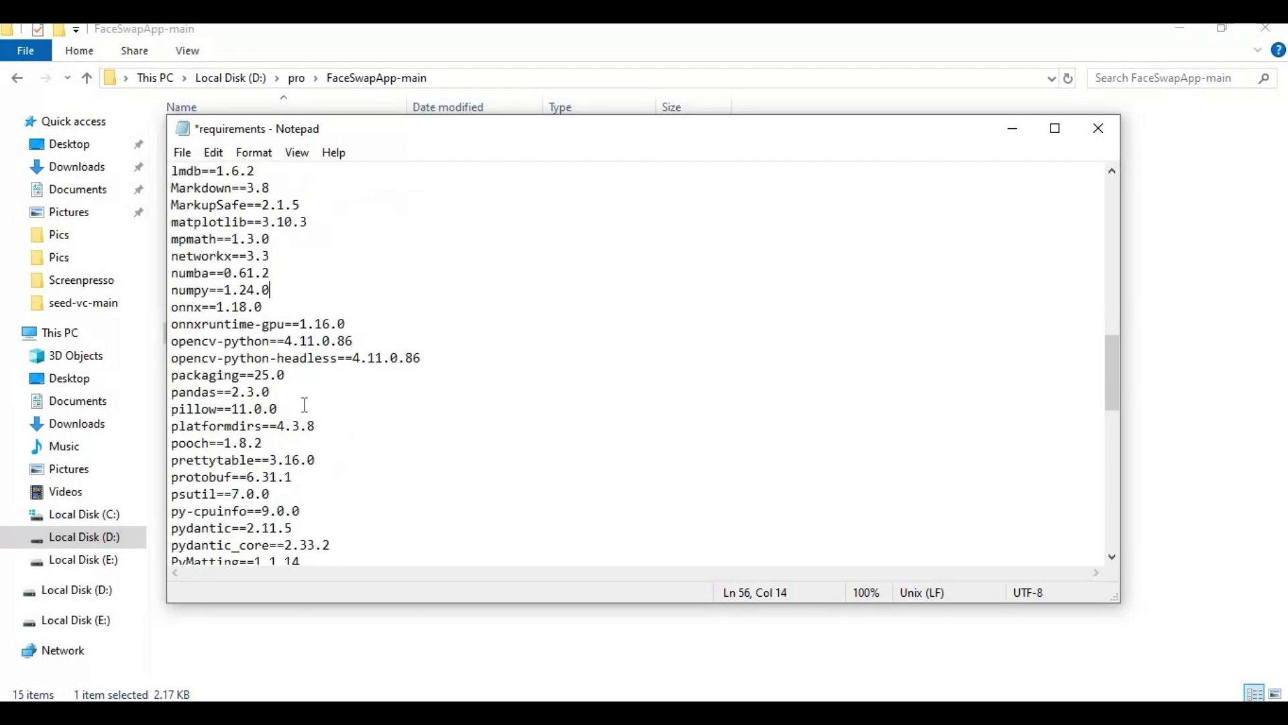
scroll(383, 476, down, 1)
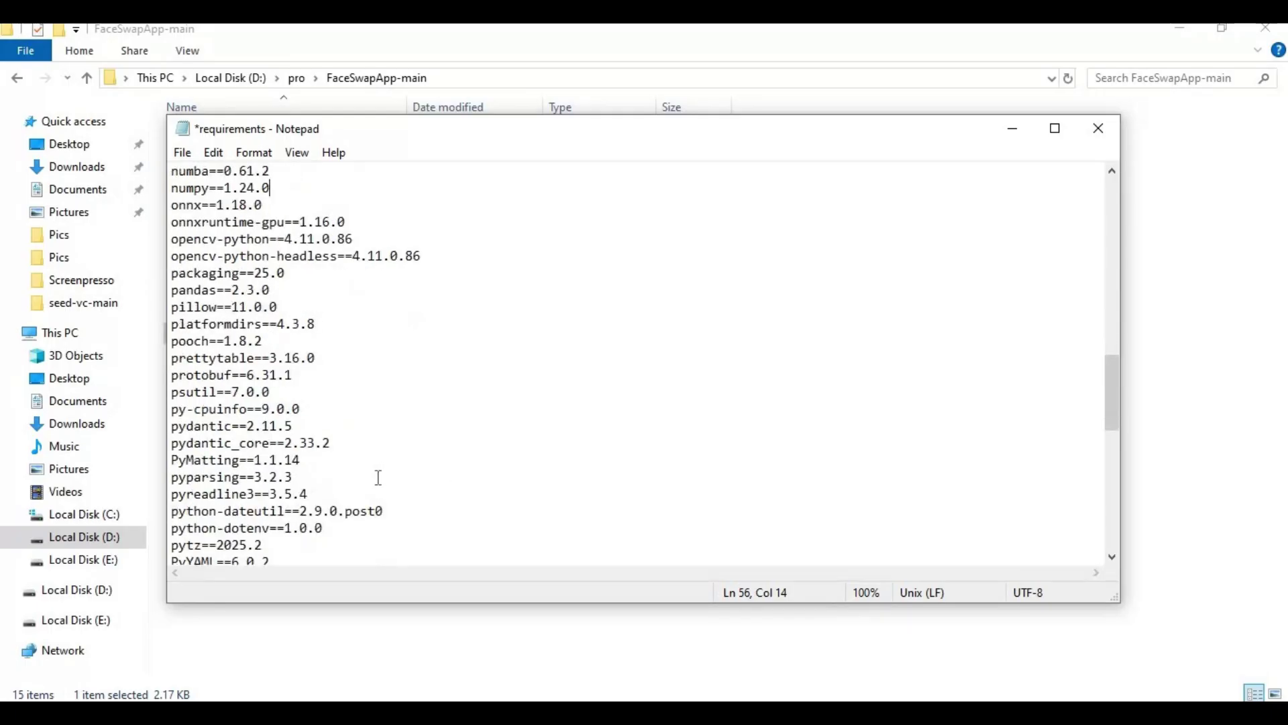
scroll(378, 483, down, 10)
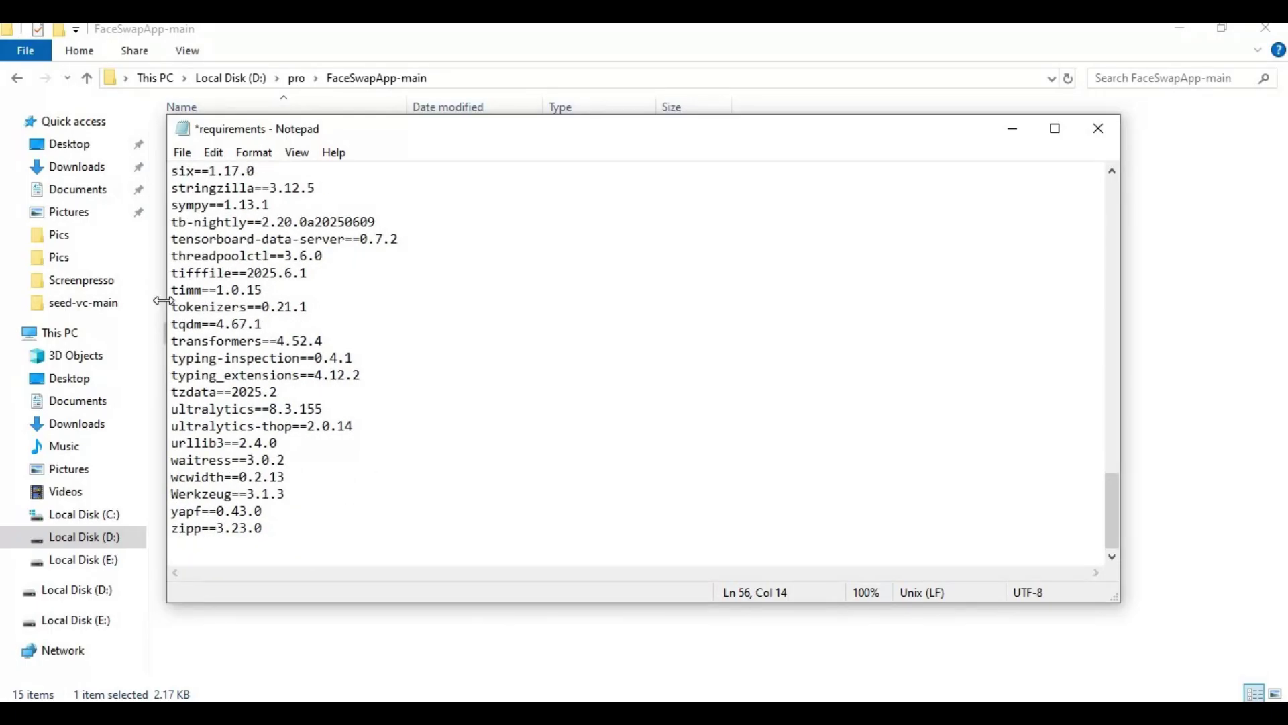
drag(308, 273, 173, 279)
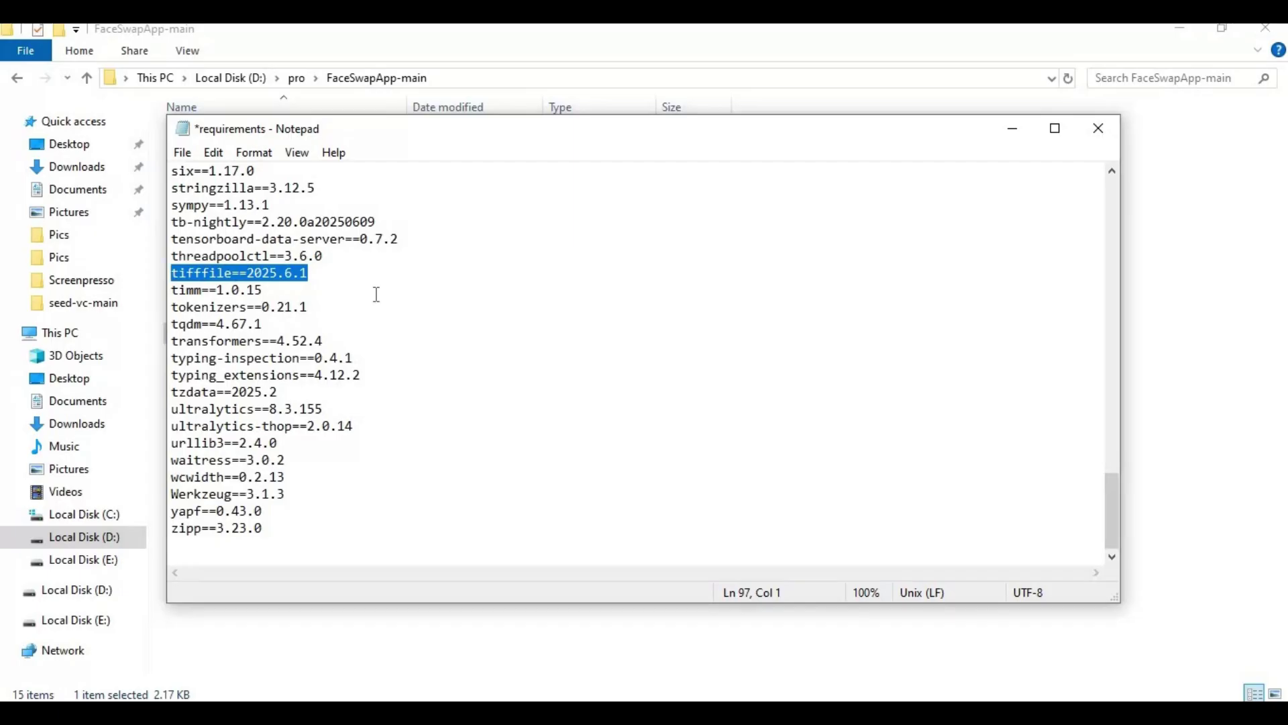
key(Delete)
key(BackSpace)
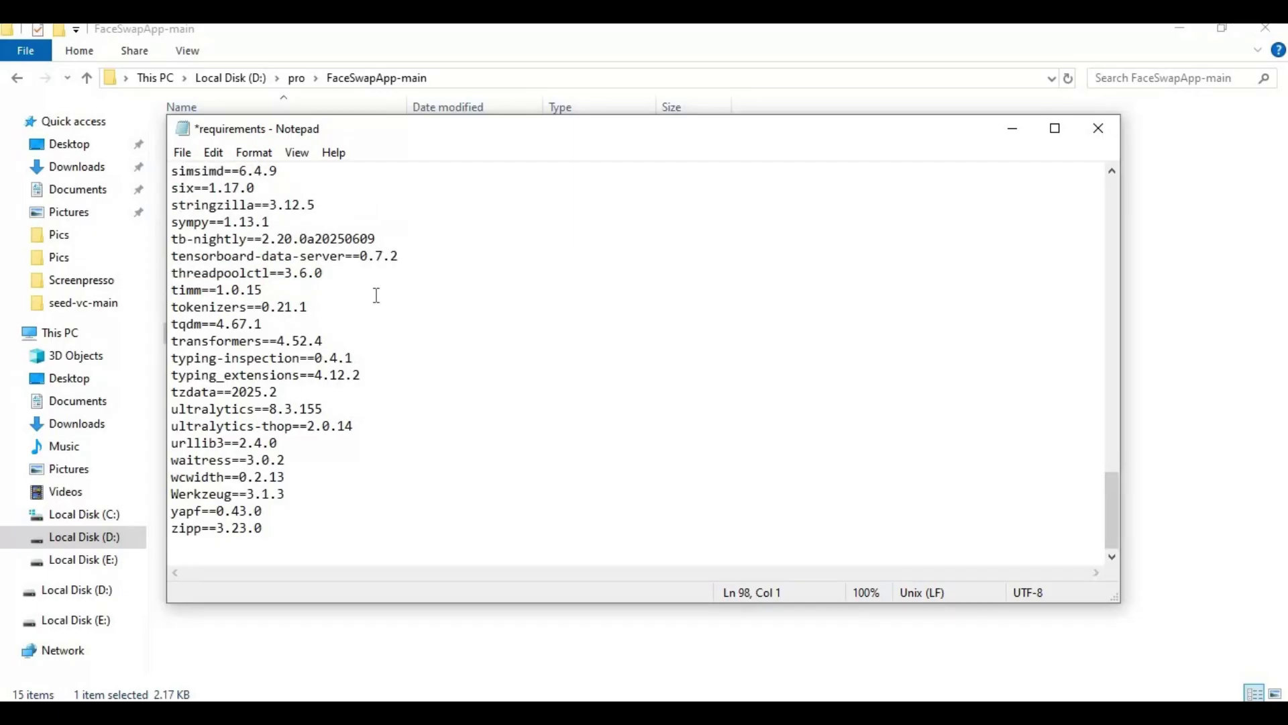
click(182, 152)
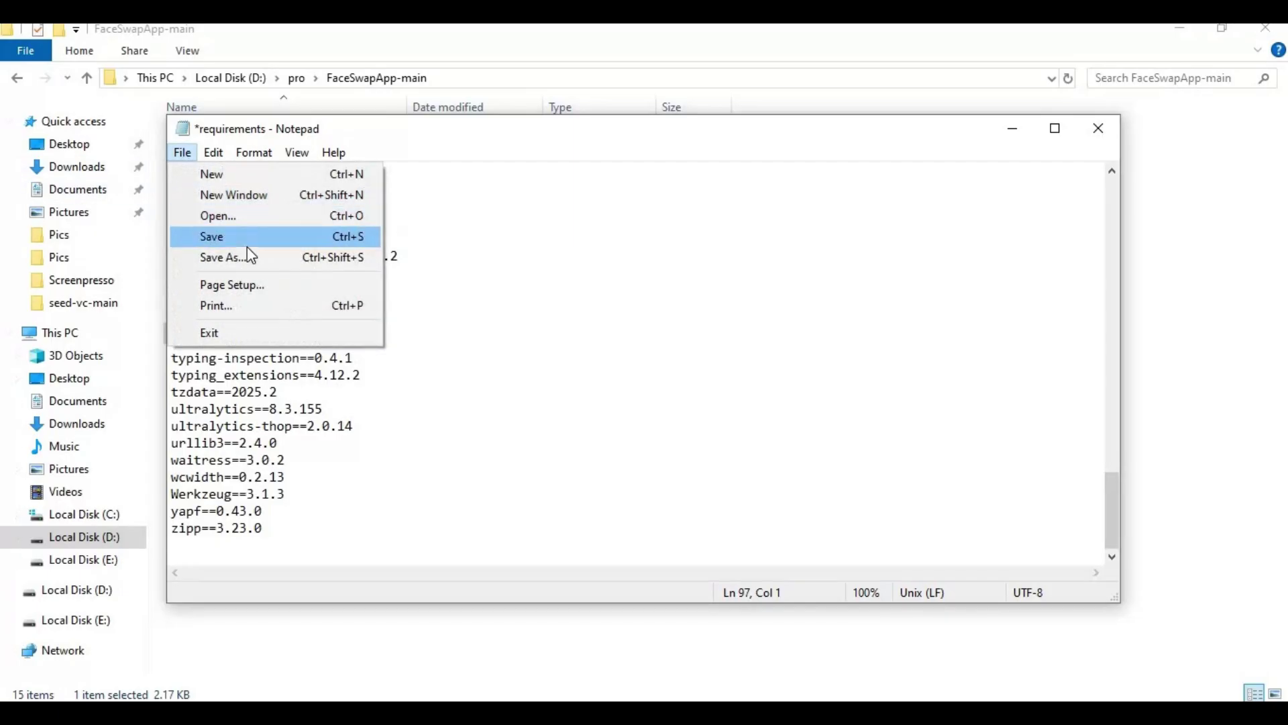
click(250, 239)
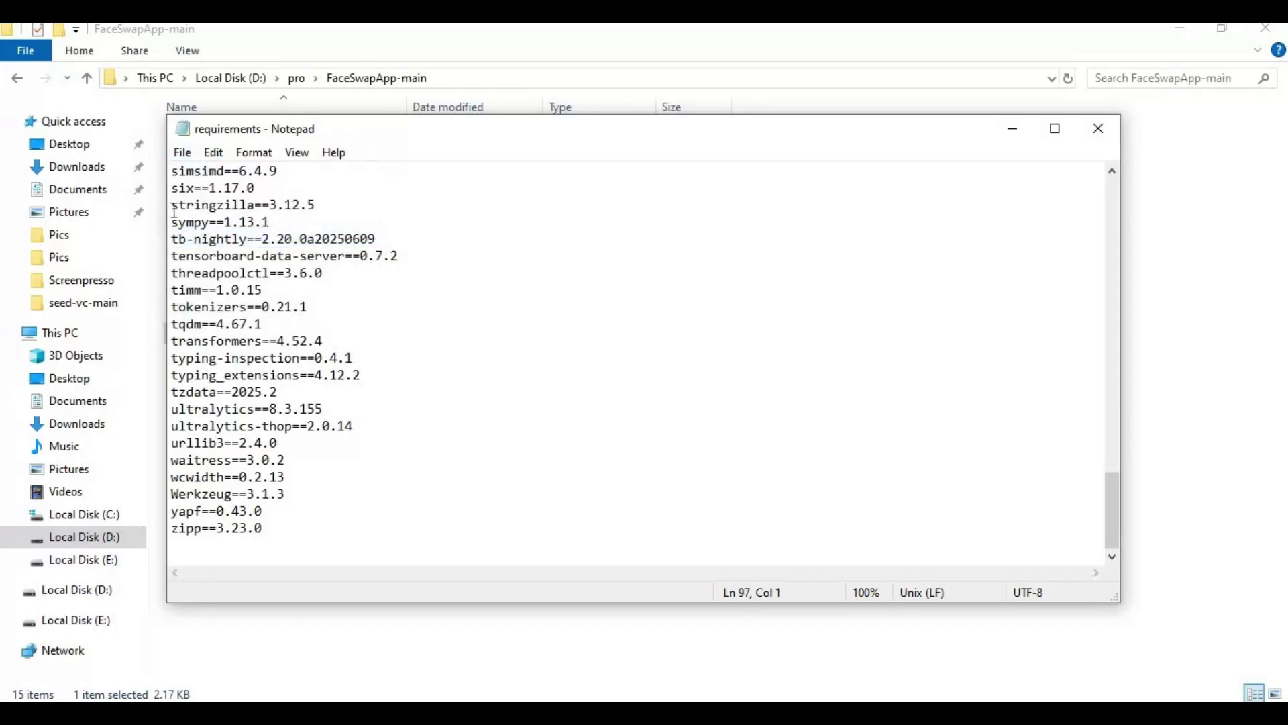
click(1111, 137)
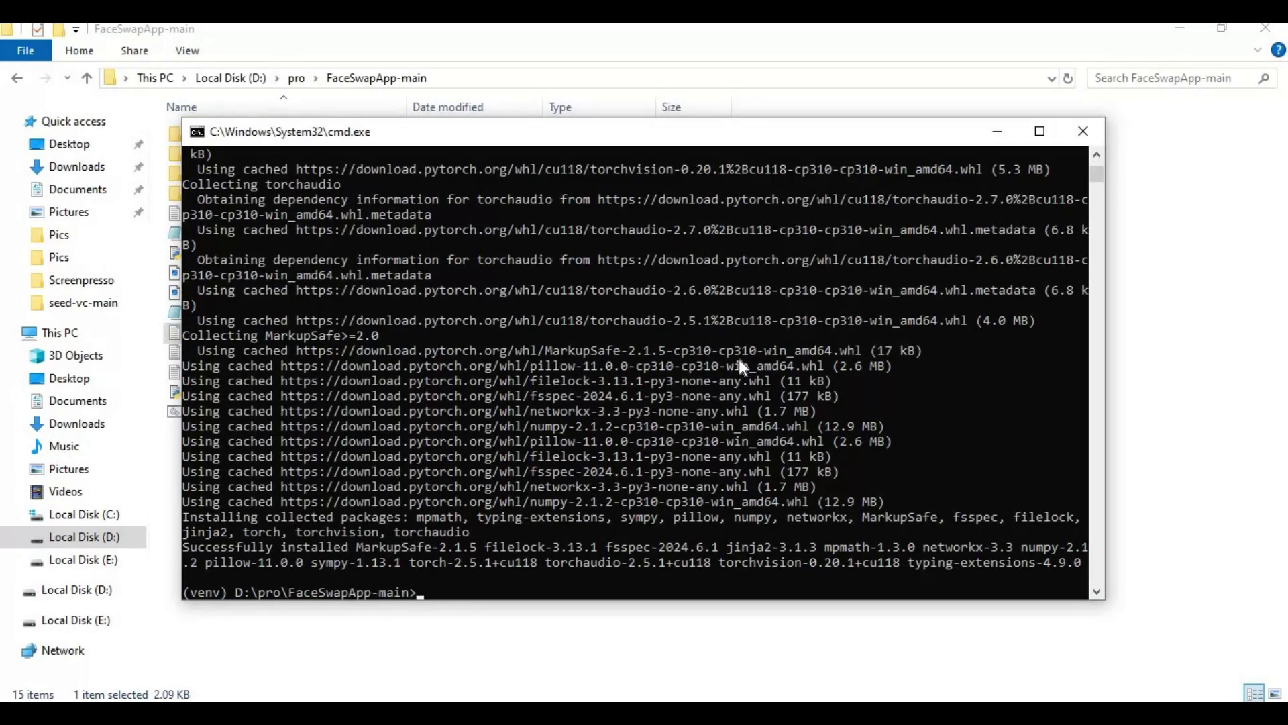
Run pip install -r requirements.txt, then pip install tifffile==2024.8.30.
text(pip install -r requirem)
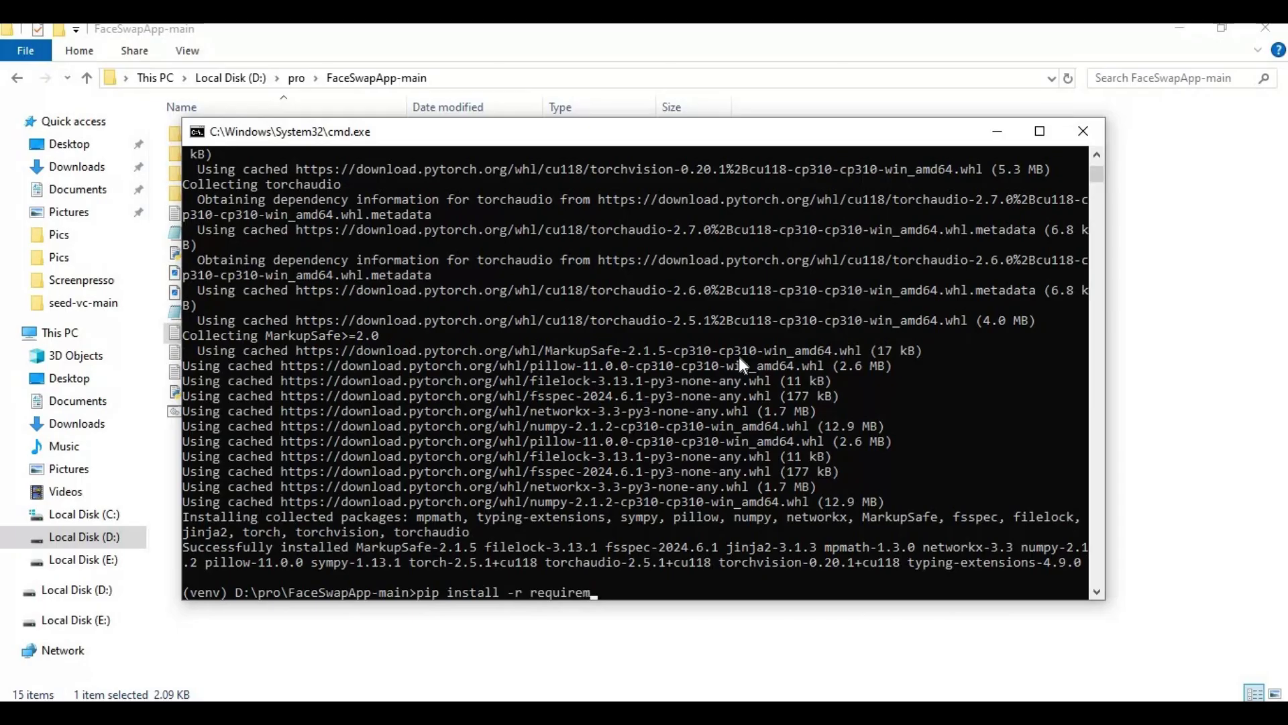
text(ents)
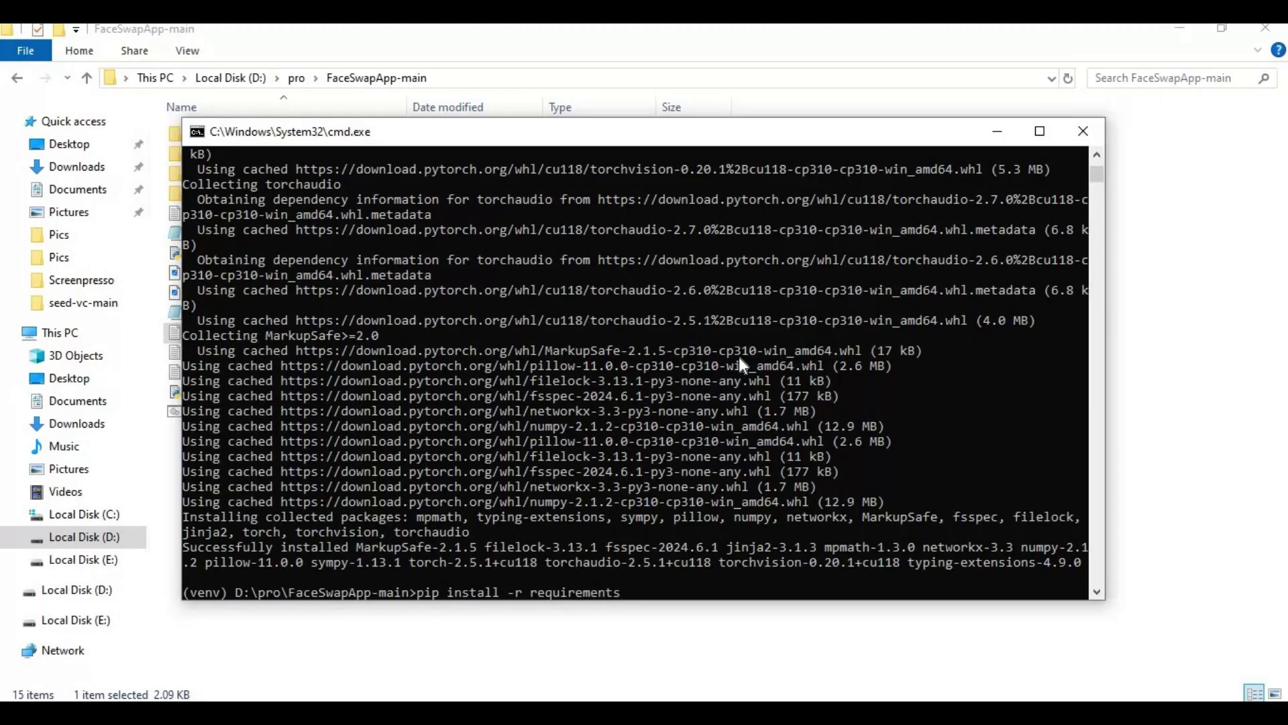
text(.txt)
key(Return)
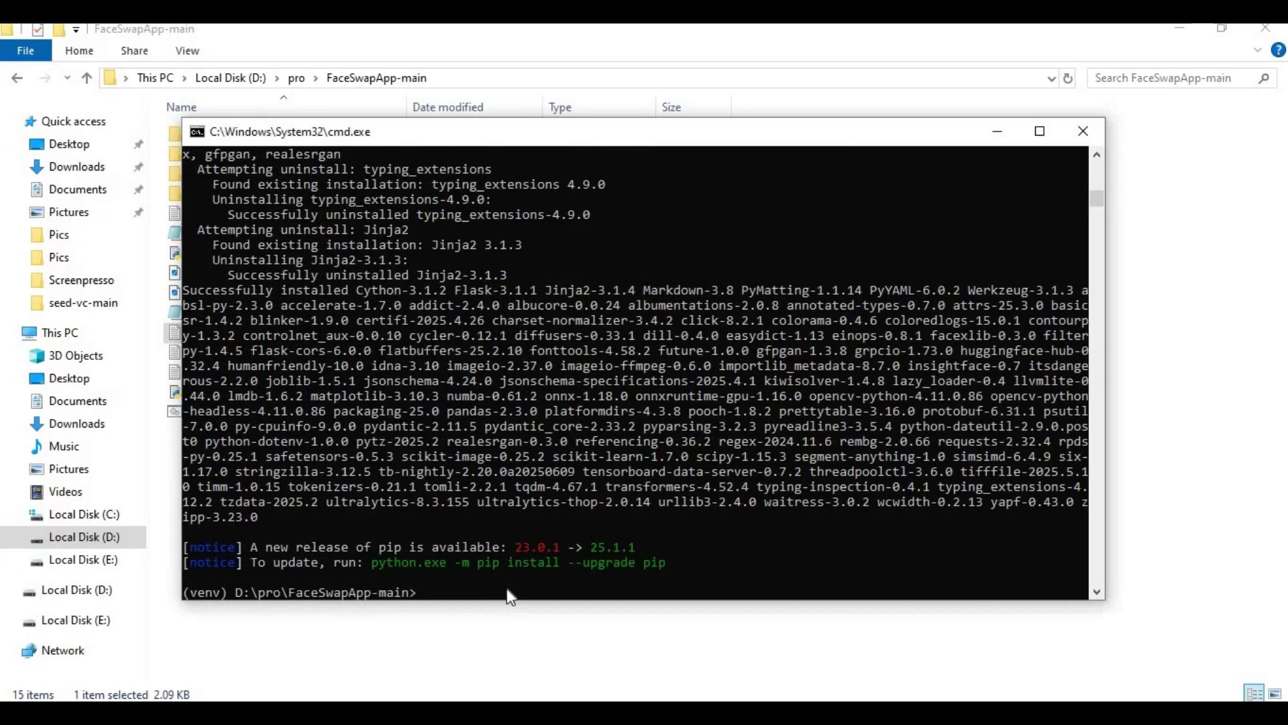
text(pip install)
text(tifffile==2024.8.30)
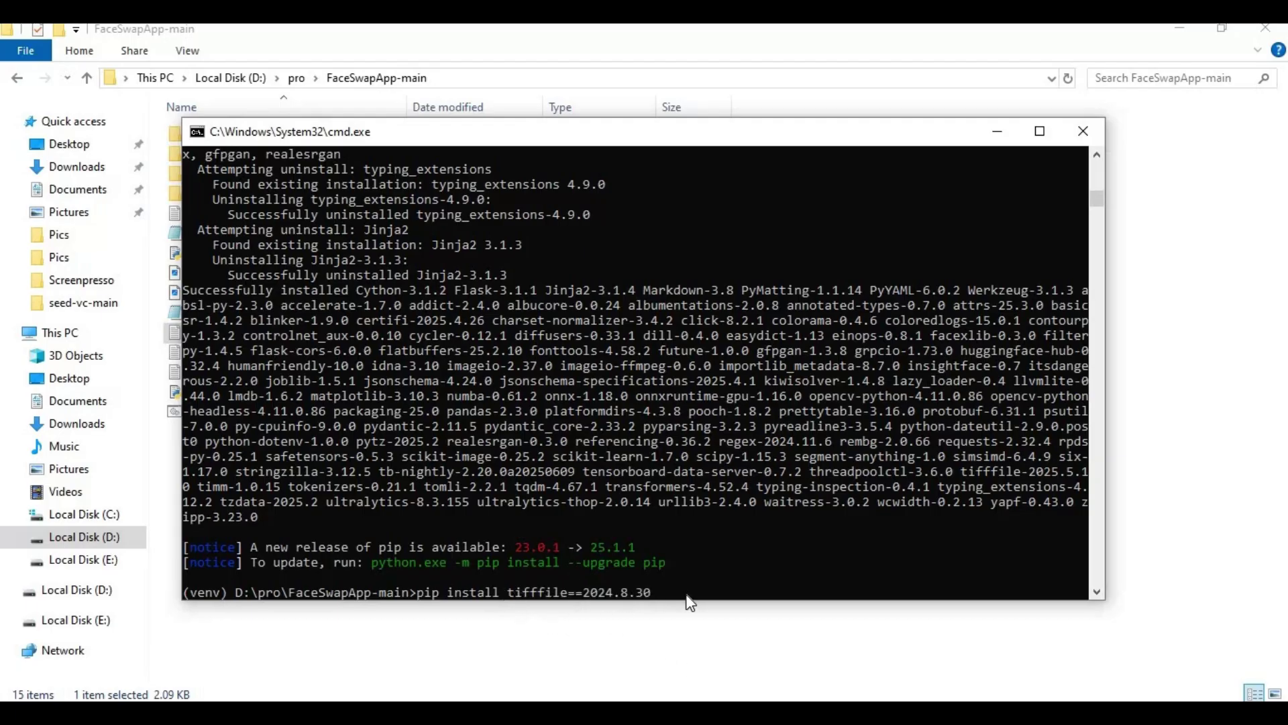
key(Return)
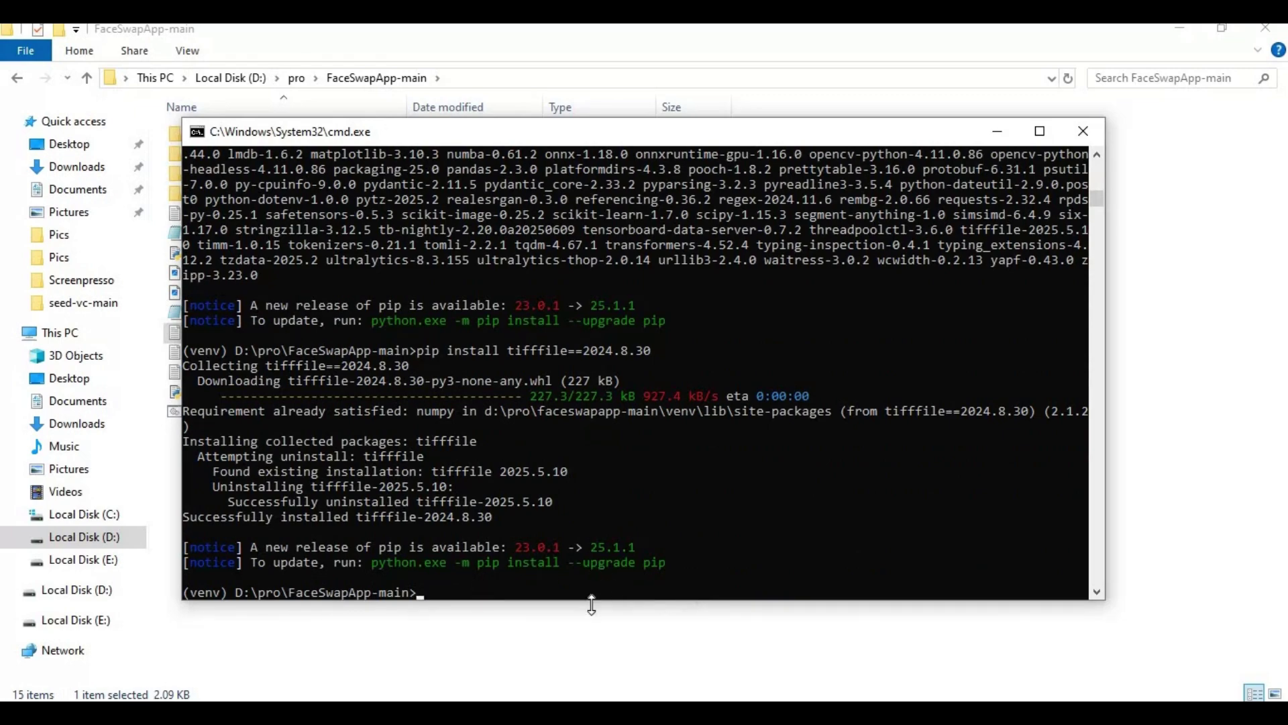
Launch the app with python run.py and read the resulting NumPy import traceback.
click(566, 637)
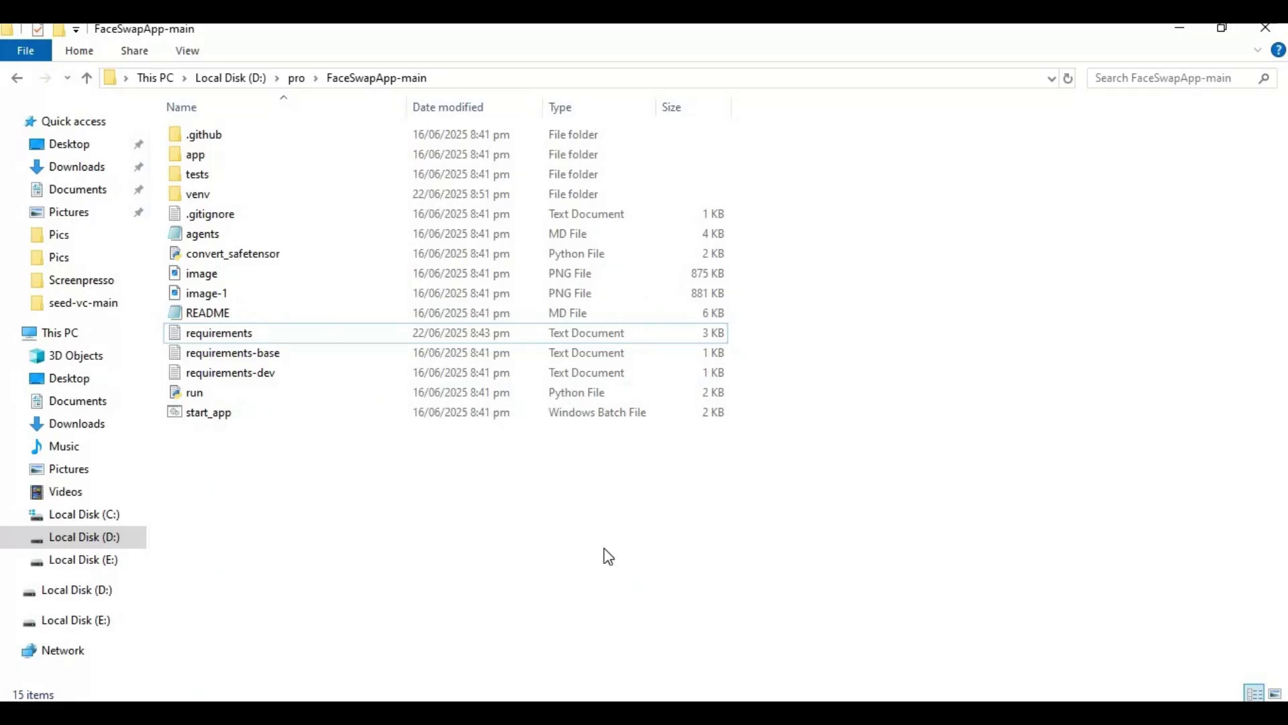
key(alt+Tab)
text(python )
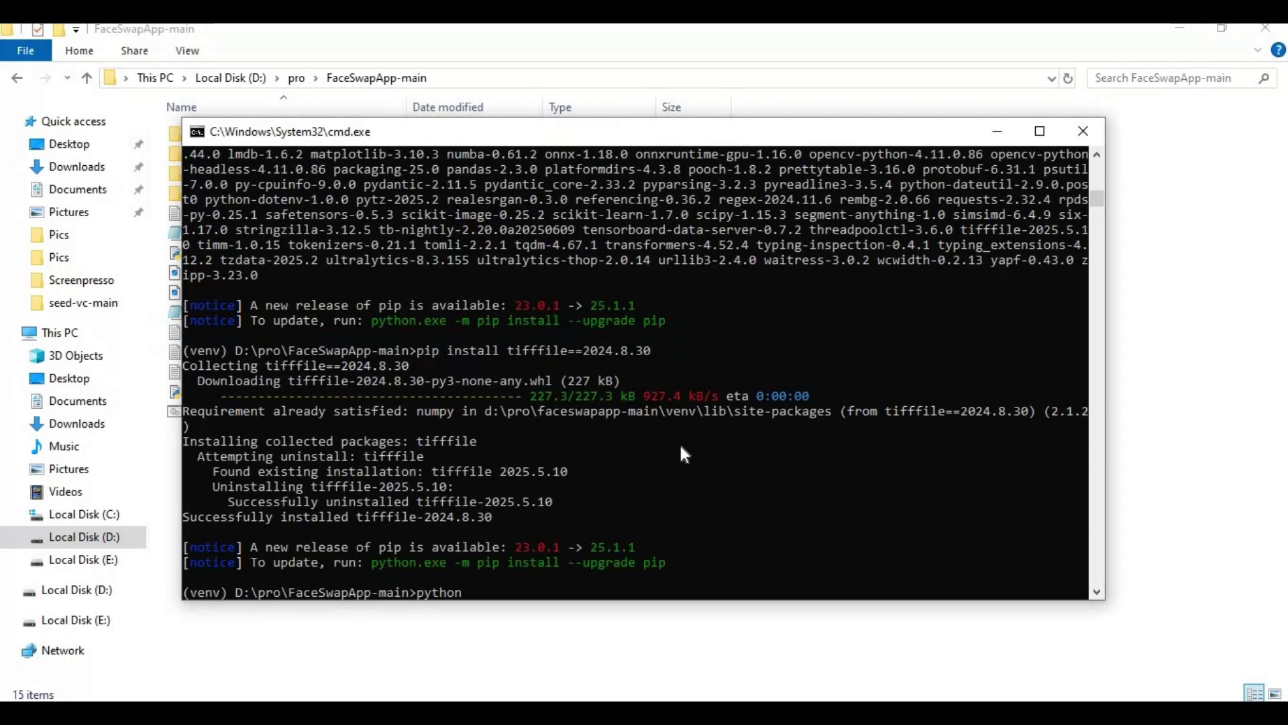
text(run)
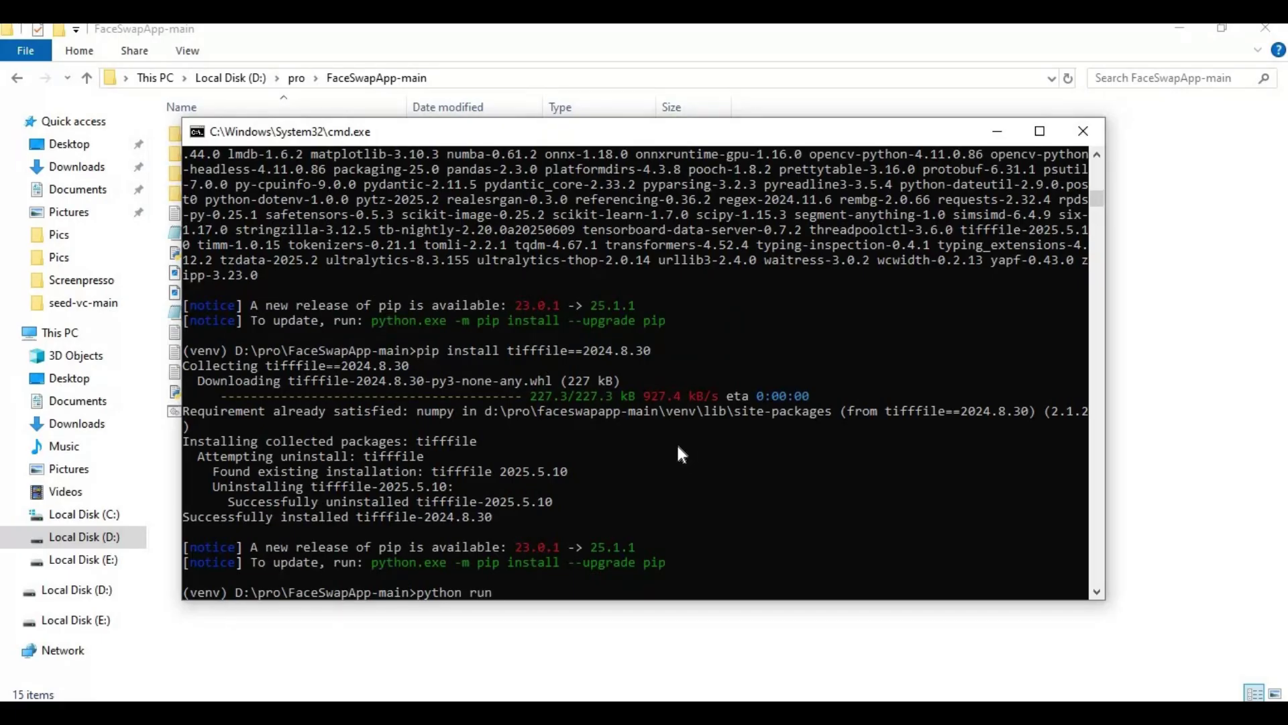
text(.py)
key(Return)
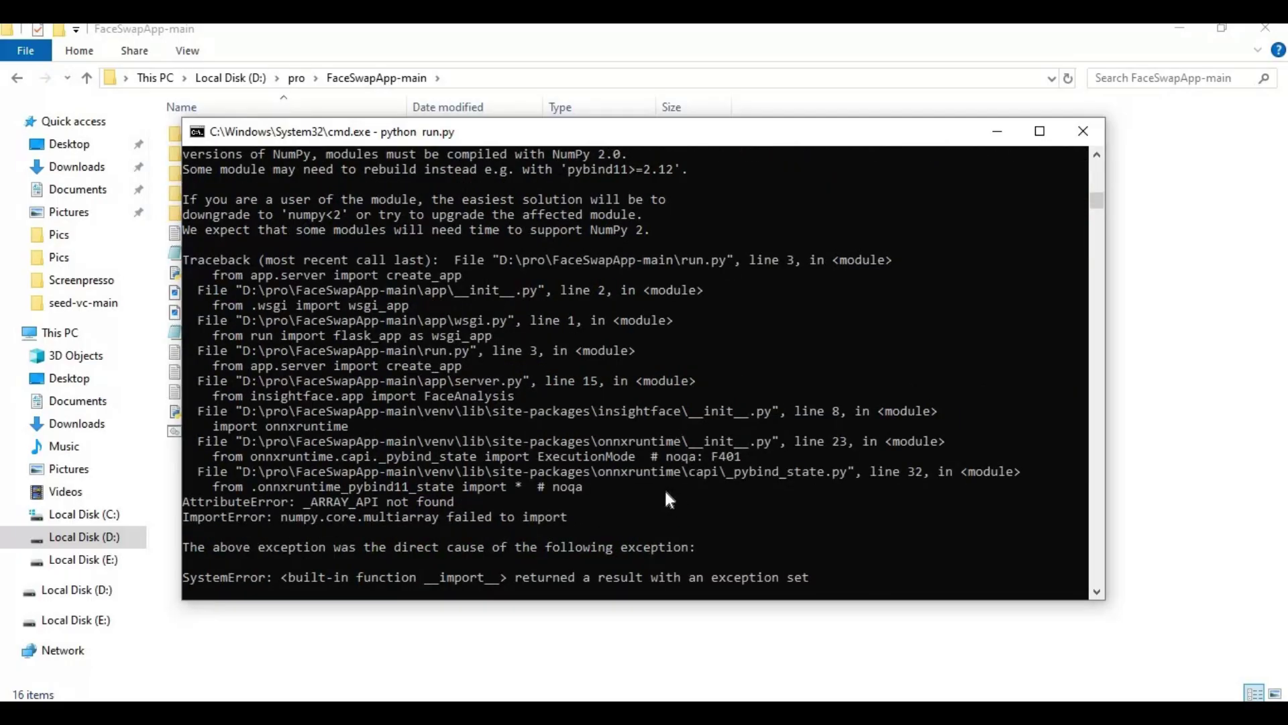
scroll(665, 493, up, 3)
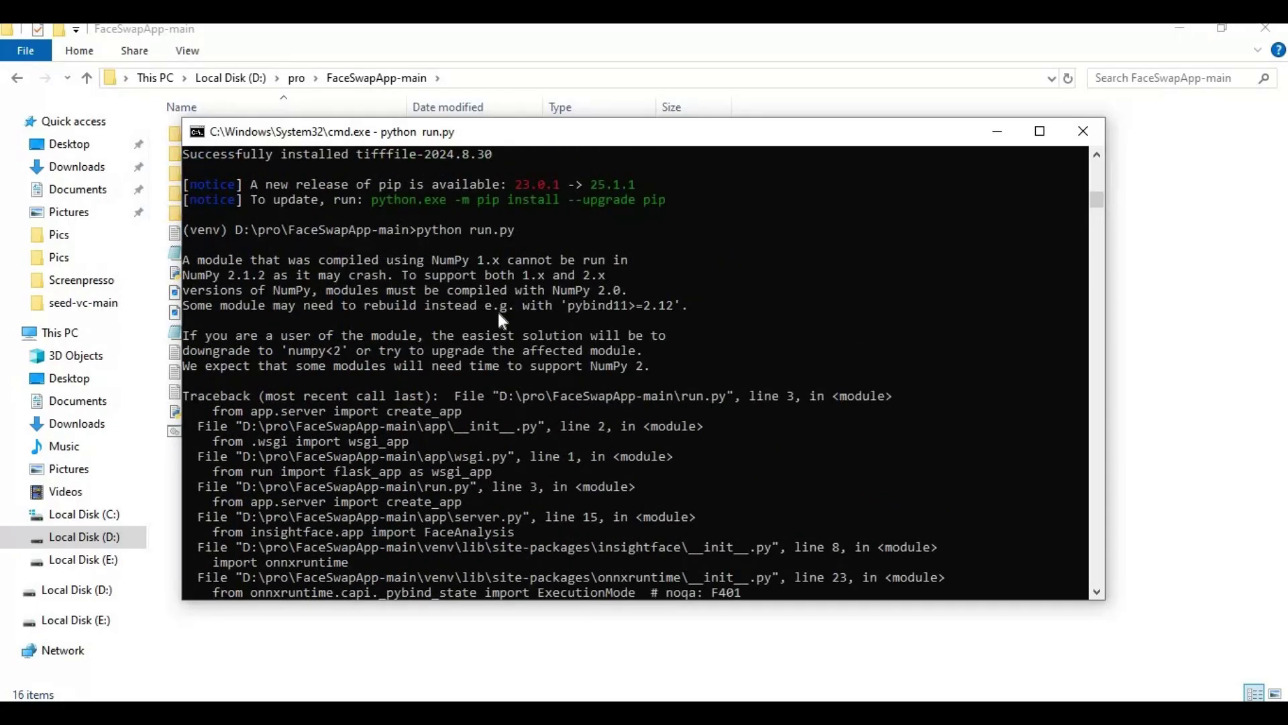
scroll(598, 475, down, 3)
scroll(674, 473, down, 2)
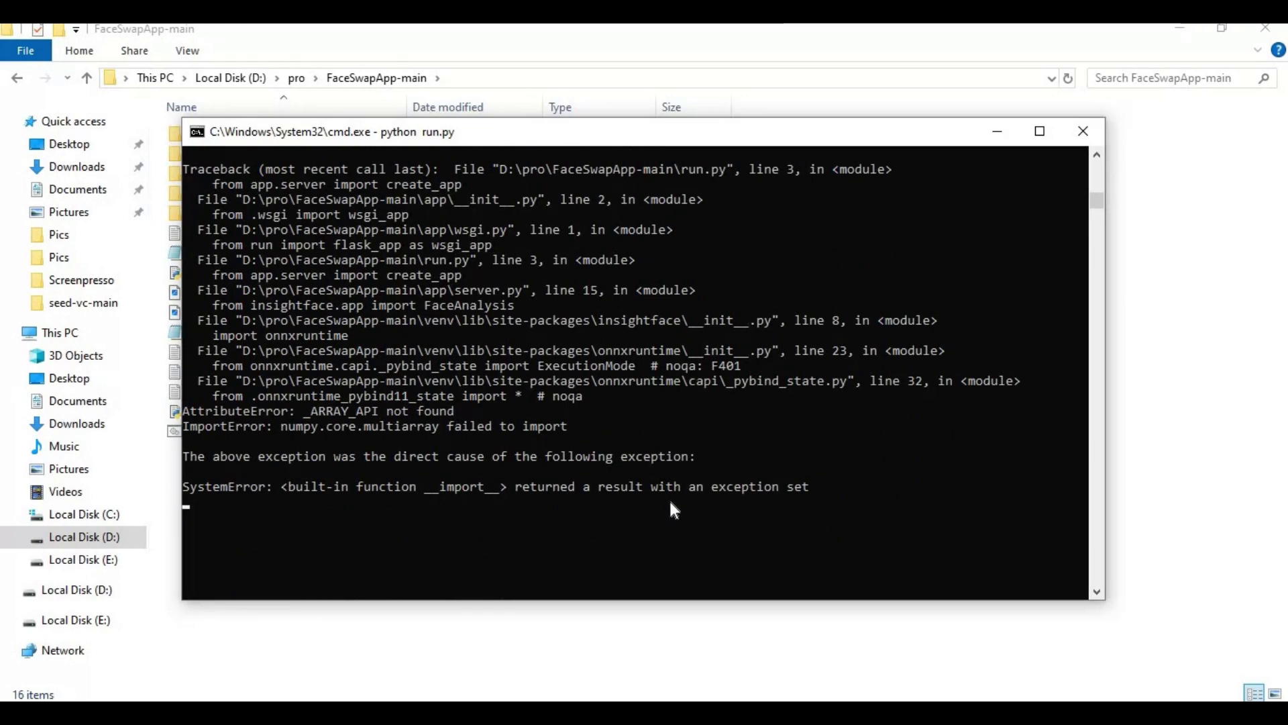
Stop the failed startup and install numpy==1.24.0.
key(ctrl+c)
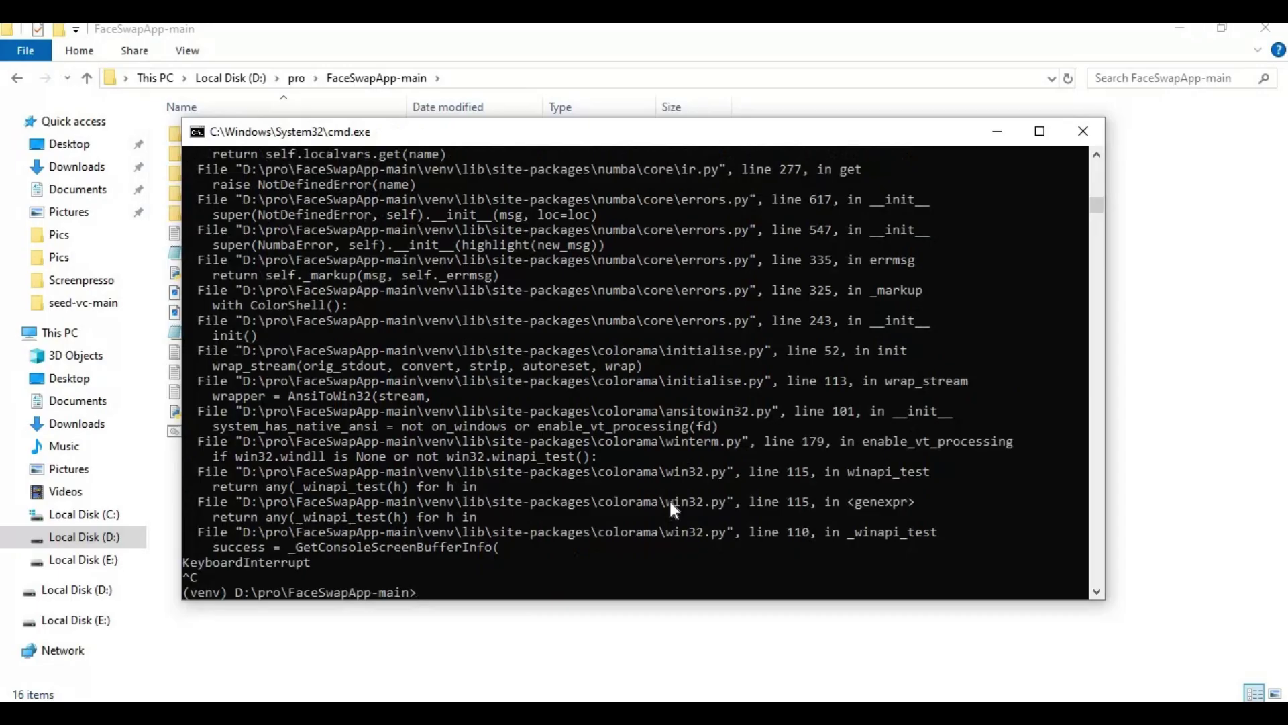
text(pip )
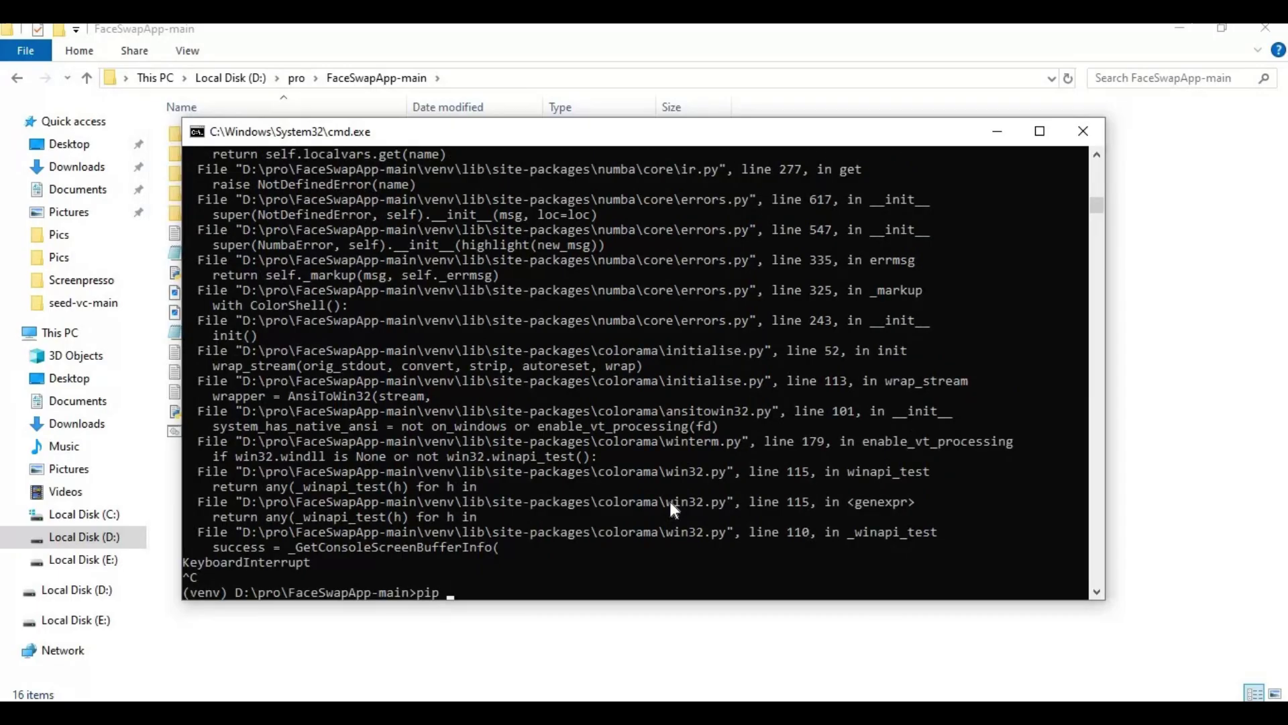
text(install numpy==1.24.0)
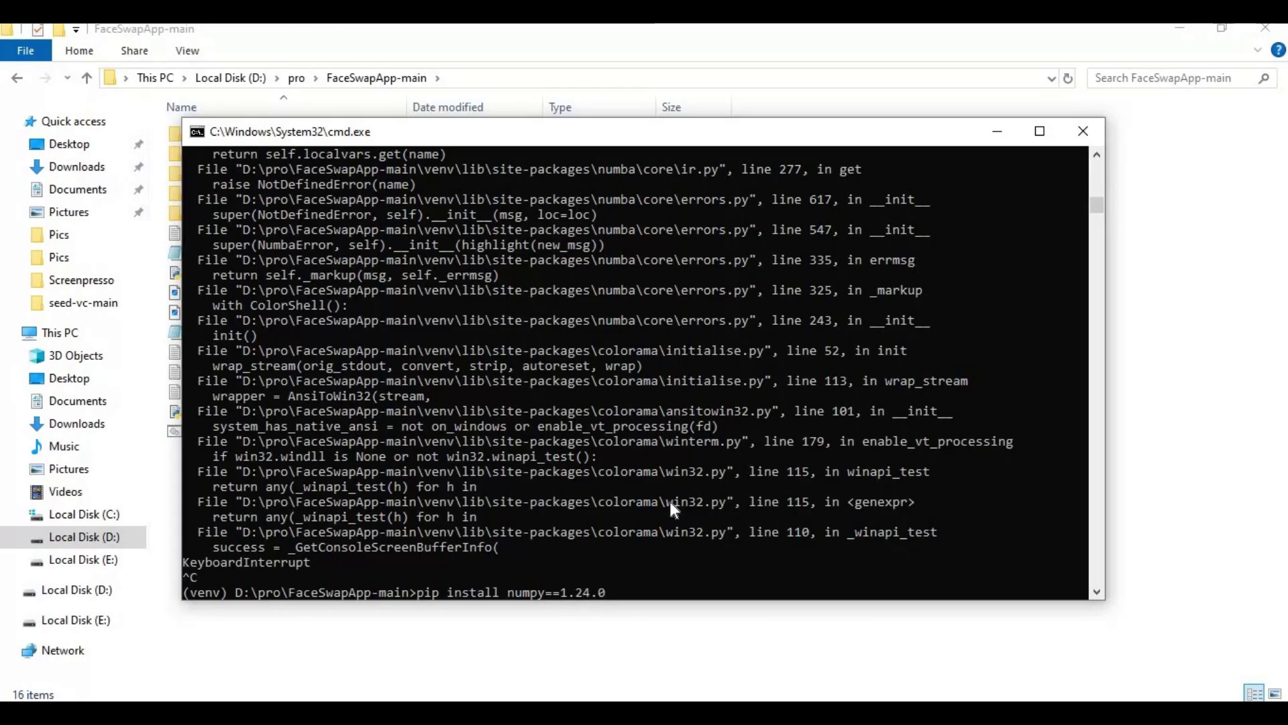
key(Return)
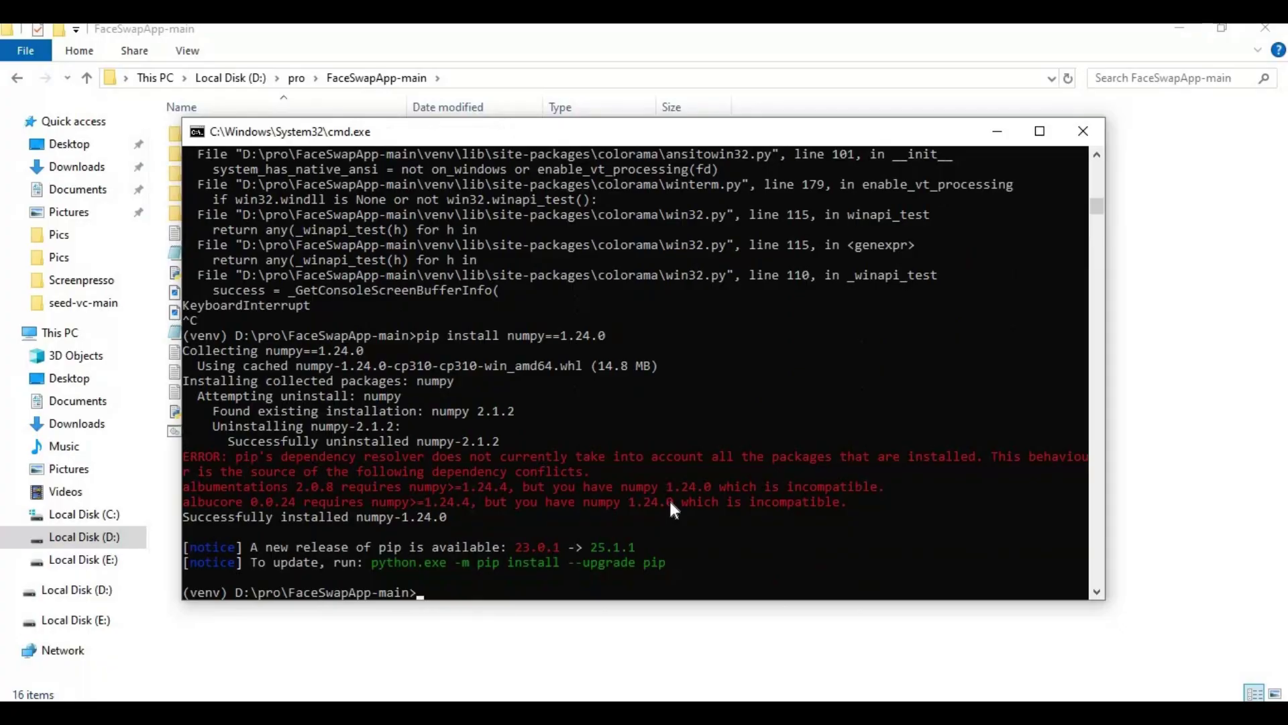
Launch the app with python run.py, check the missing-mediapipe warning, then stop the server with Ctrl+C.
text(python run.py)
key(Return)
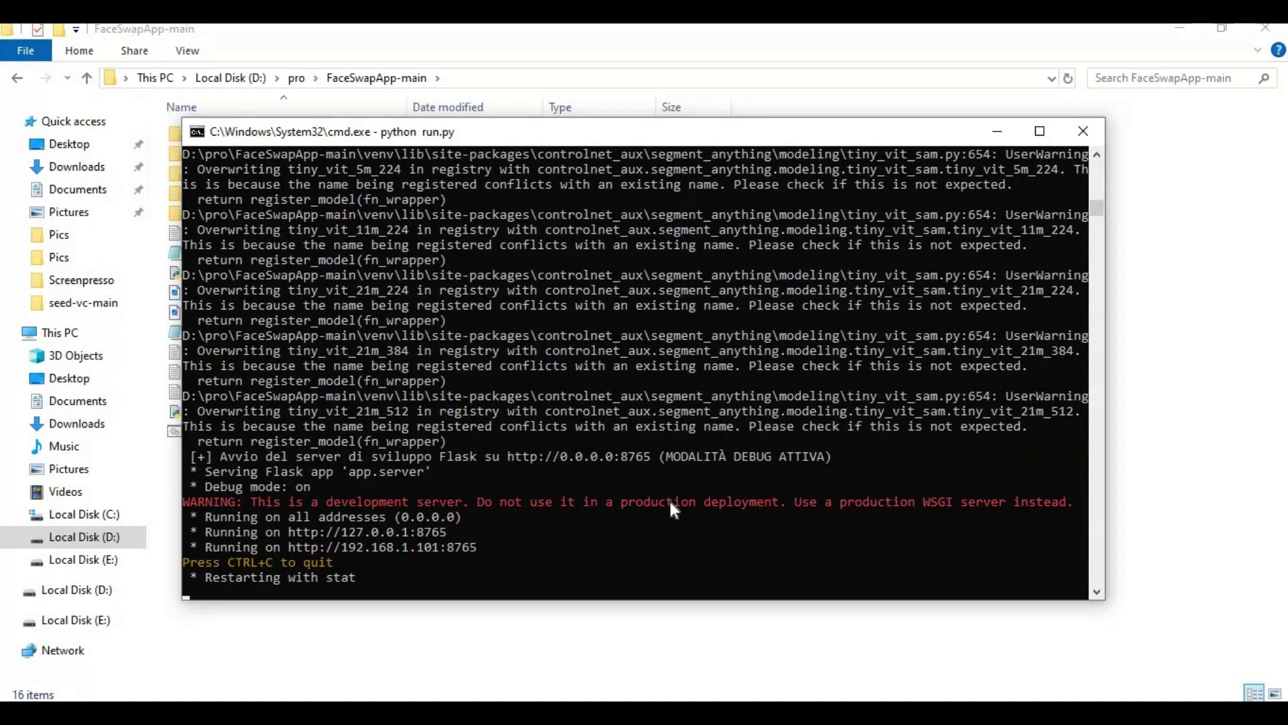
scroll(577, 428, up, 5)
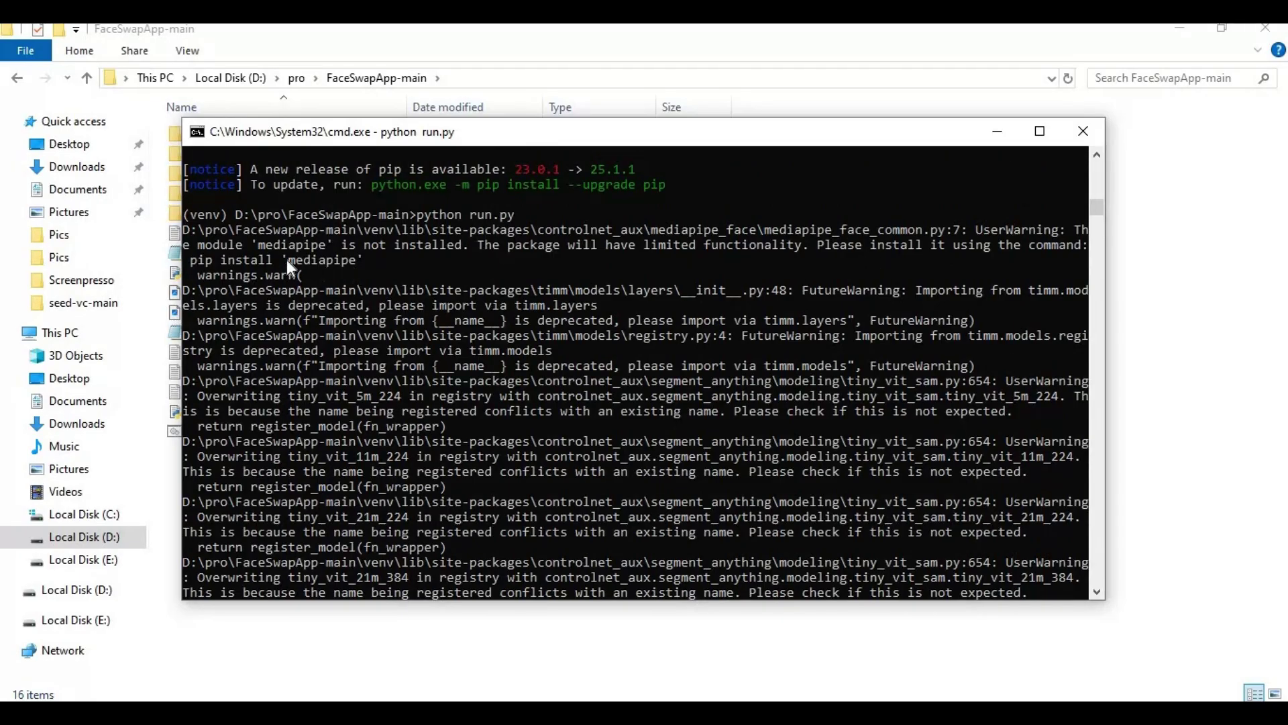
drag(287, 261, 341, 261)
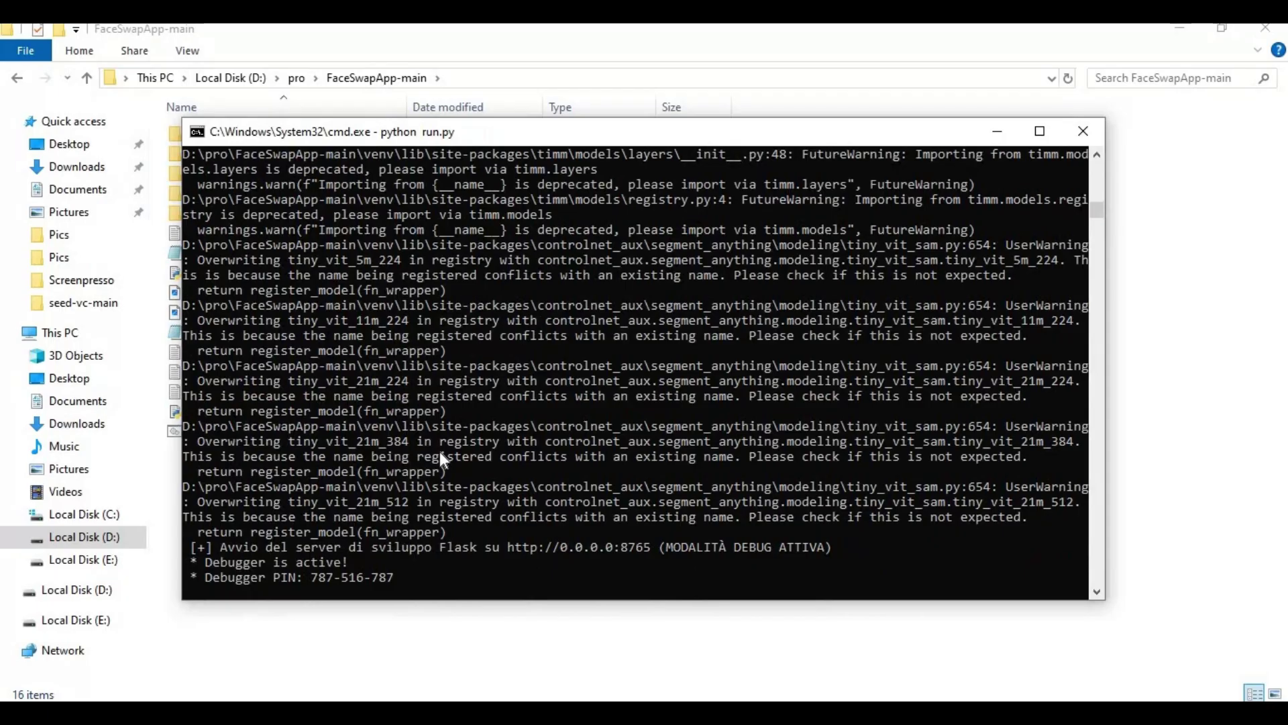
scroll(444, 455, down, 1)
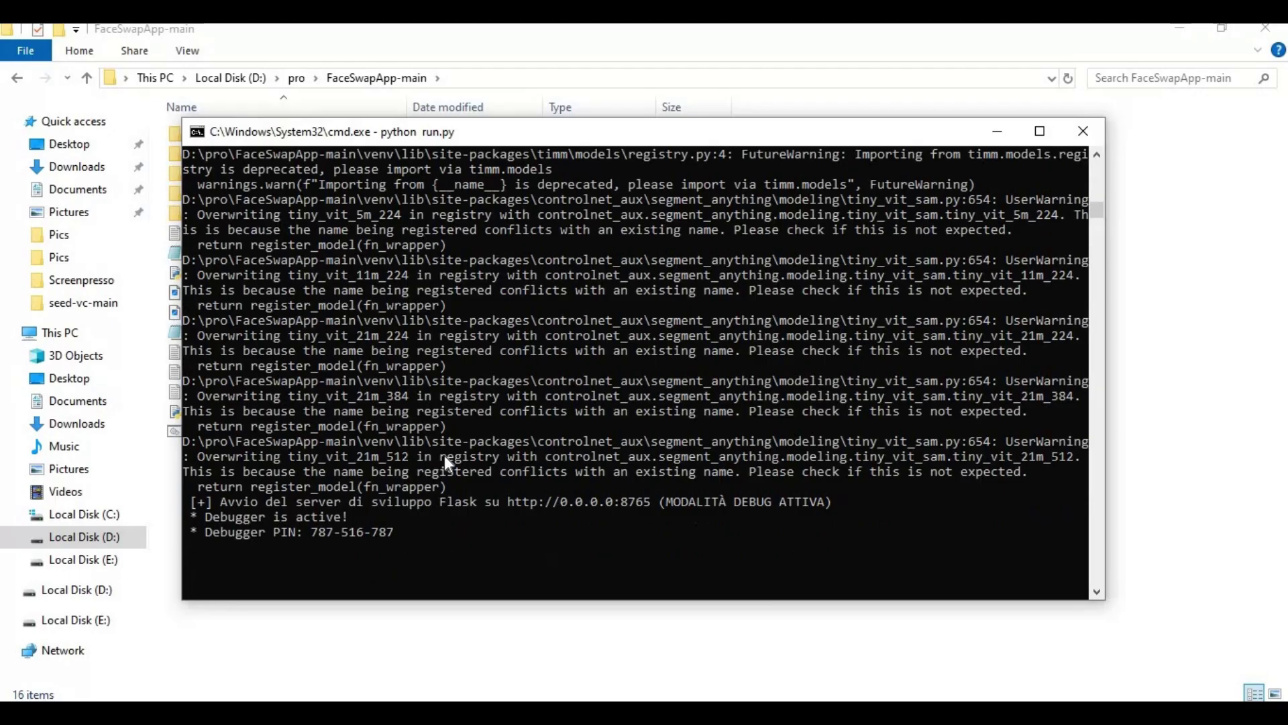
key(ctrl+c)
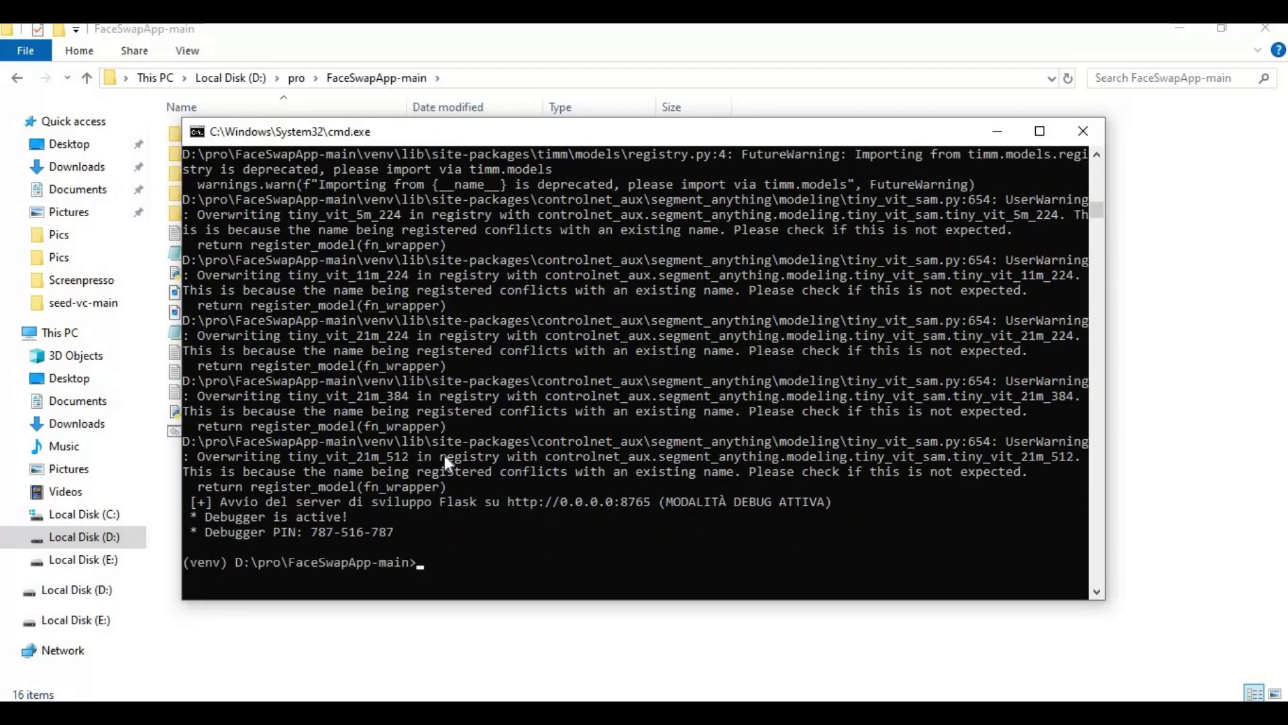
Install mediapipe into the venv with pip install mediapipe, then recall the previous run command.
text(pip insta)
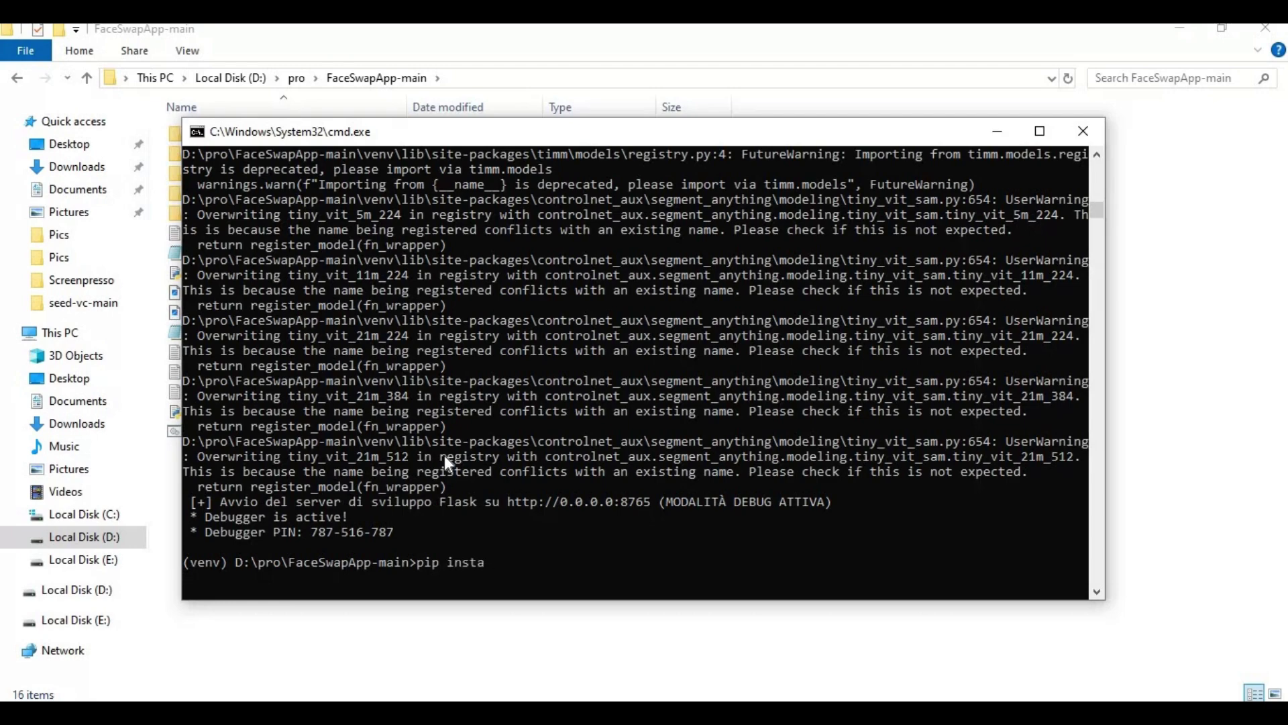
text(ll mediapipe)
key(Return)
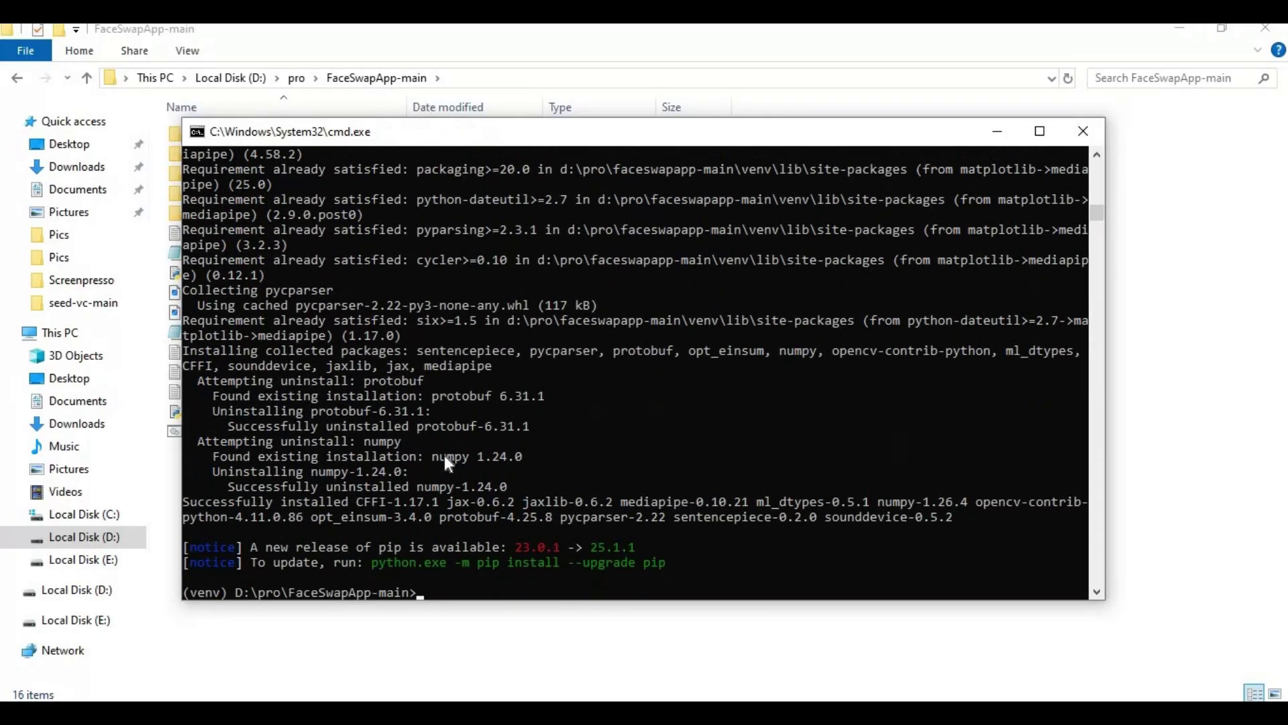
key(Up)
key(Up)
key(Return)
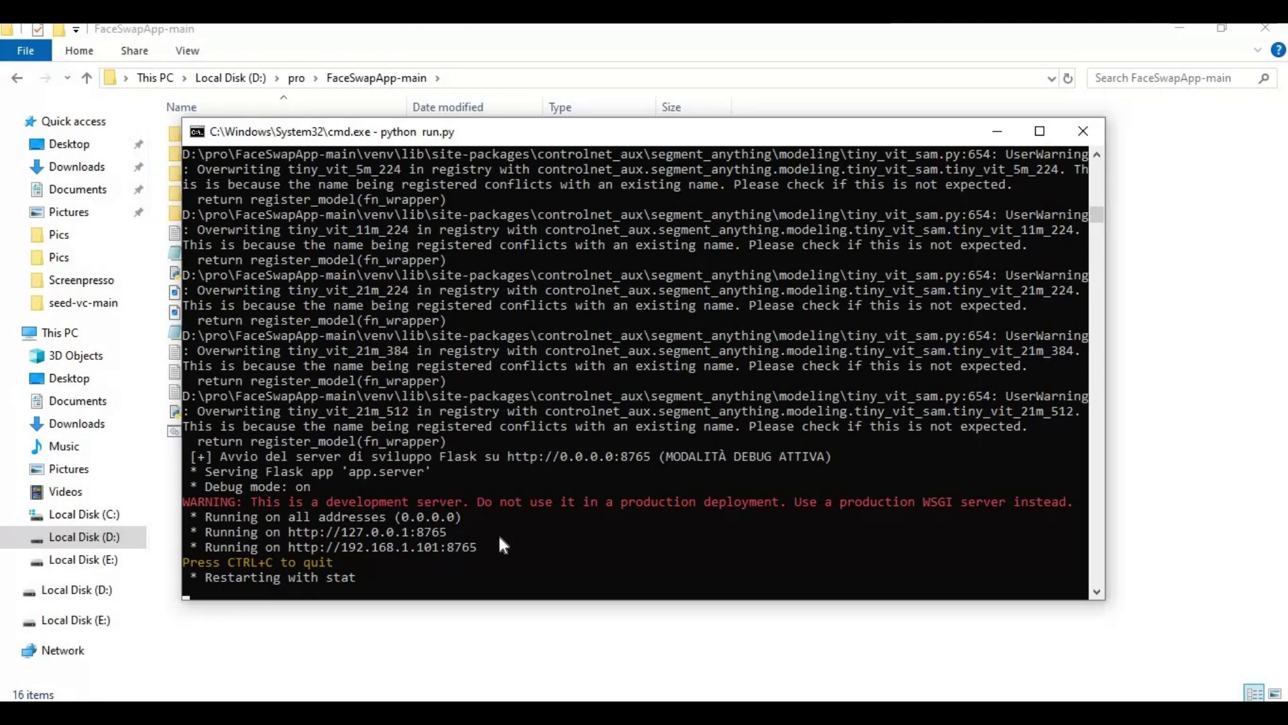
drag(456, 533, 296, 531)
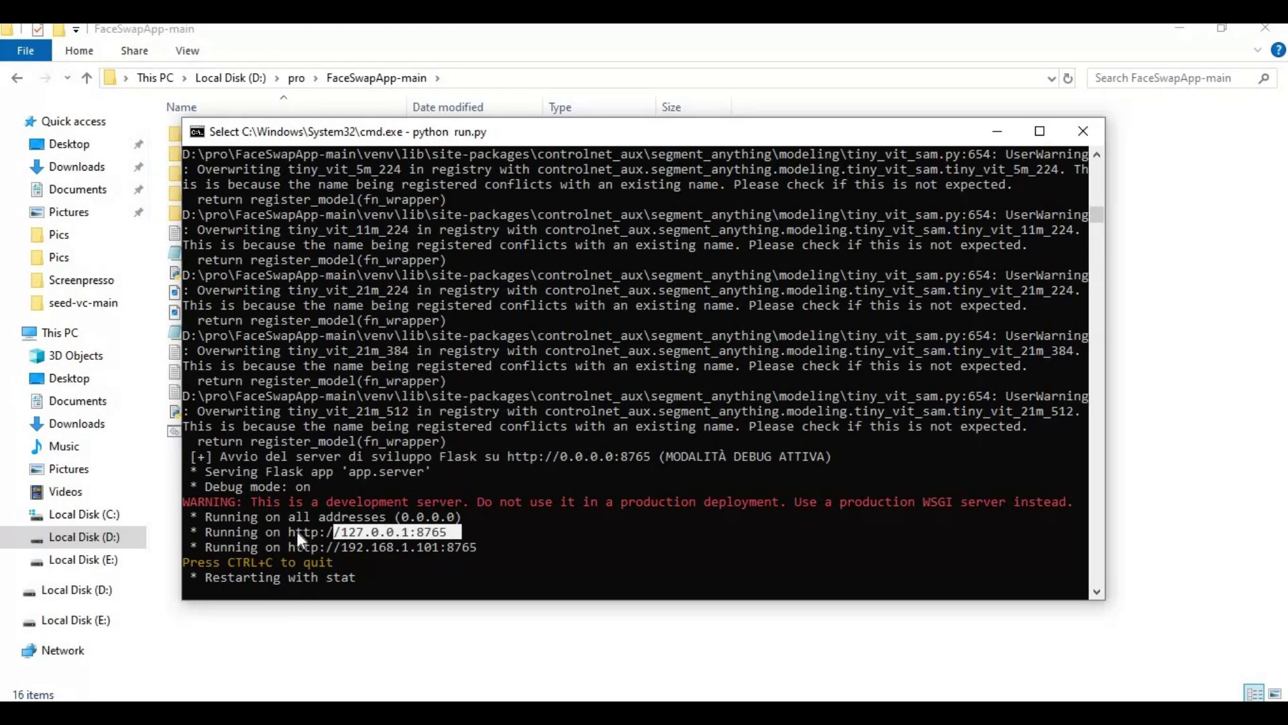
right_click(316, 577)
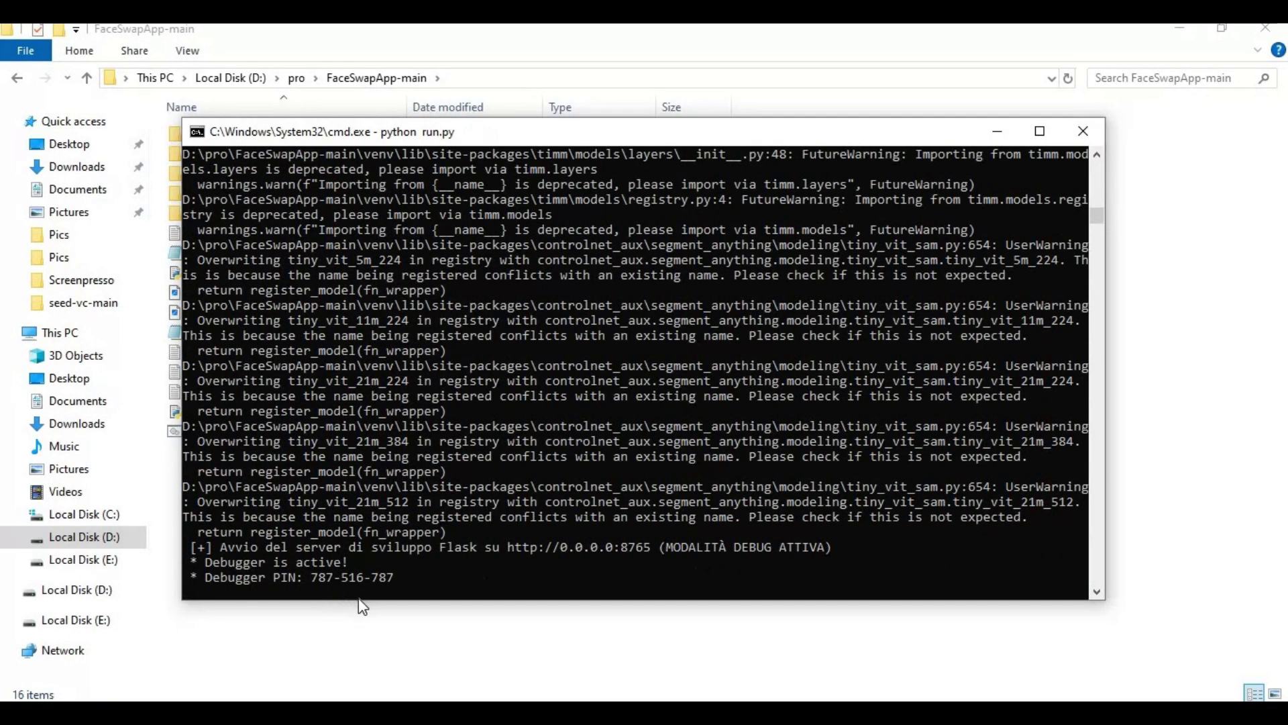
key(alt+Tab)
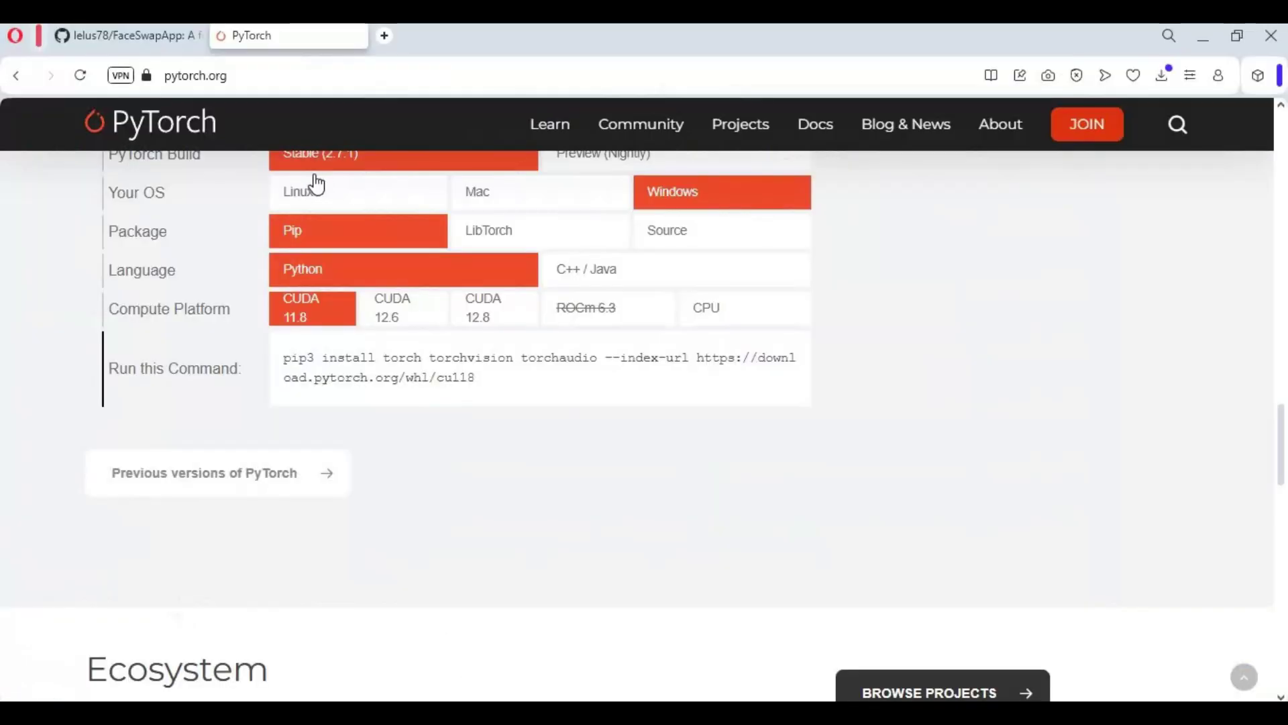
key(ctrl+t)
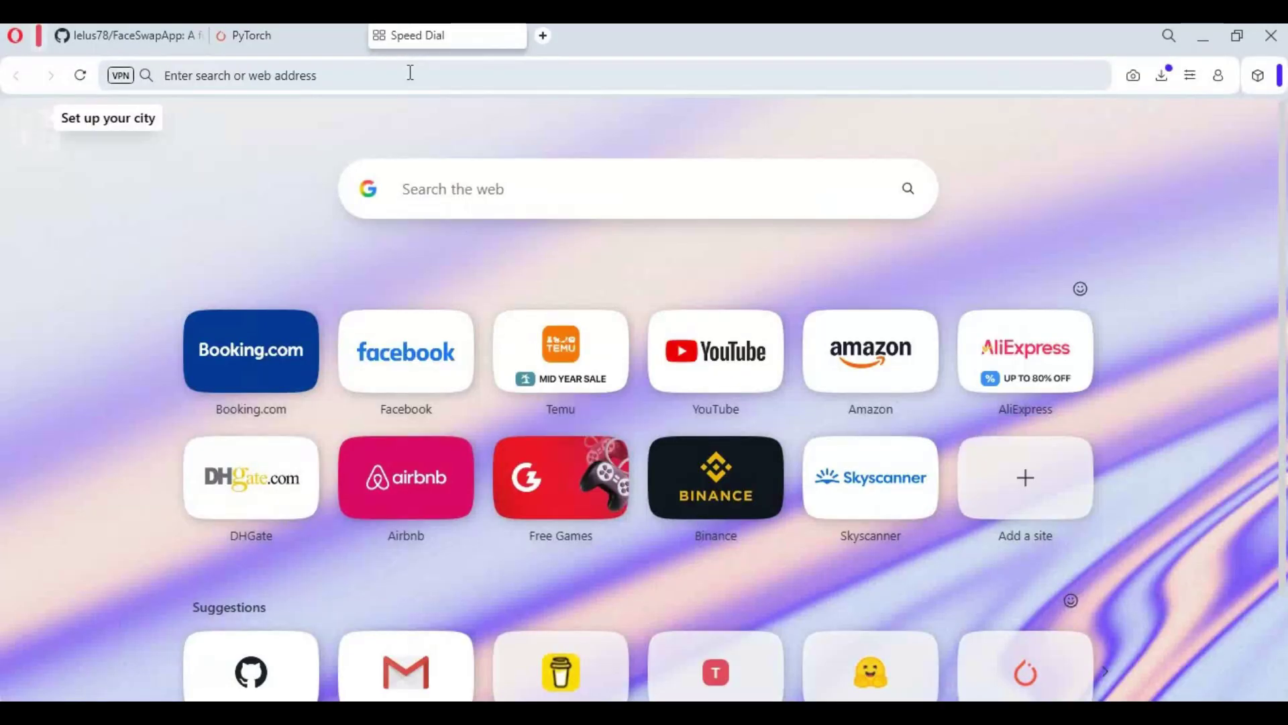
key(ctrl+v)
key(Return)
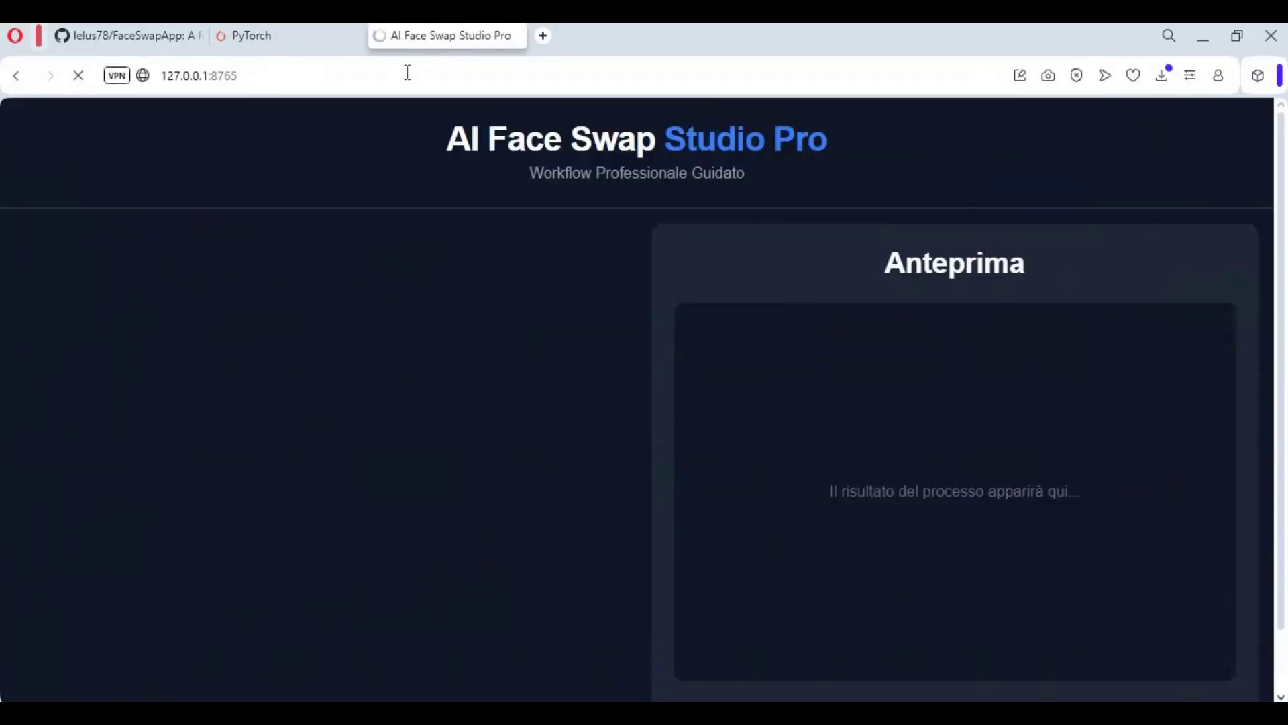
scroll(483, 212, down, 1)
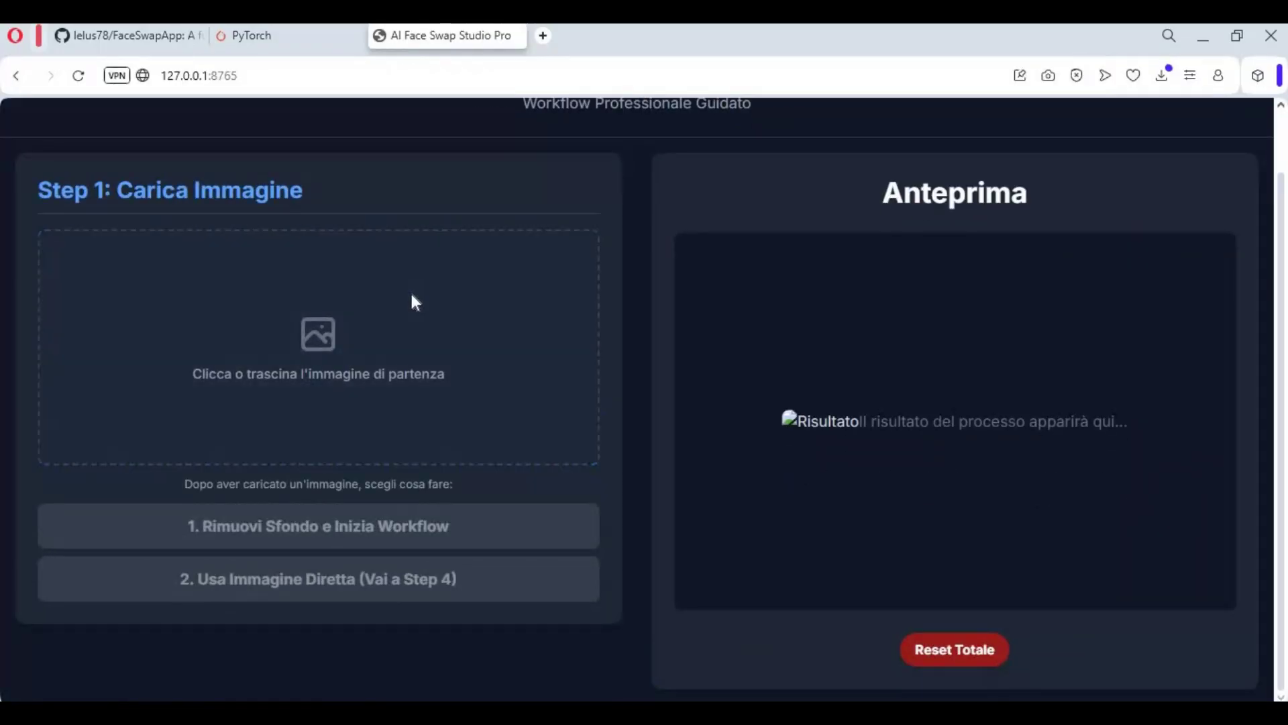
scroll(440, 273, up, 1)
right_click(442, 78)
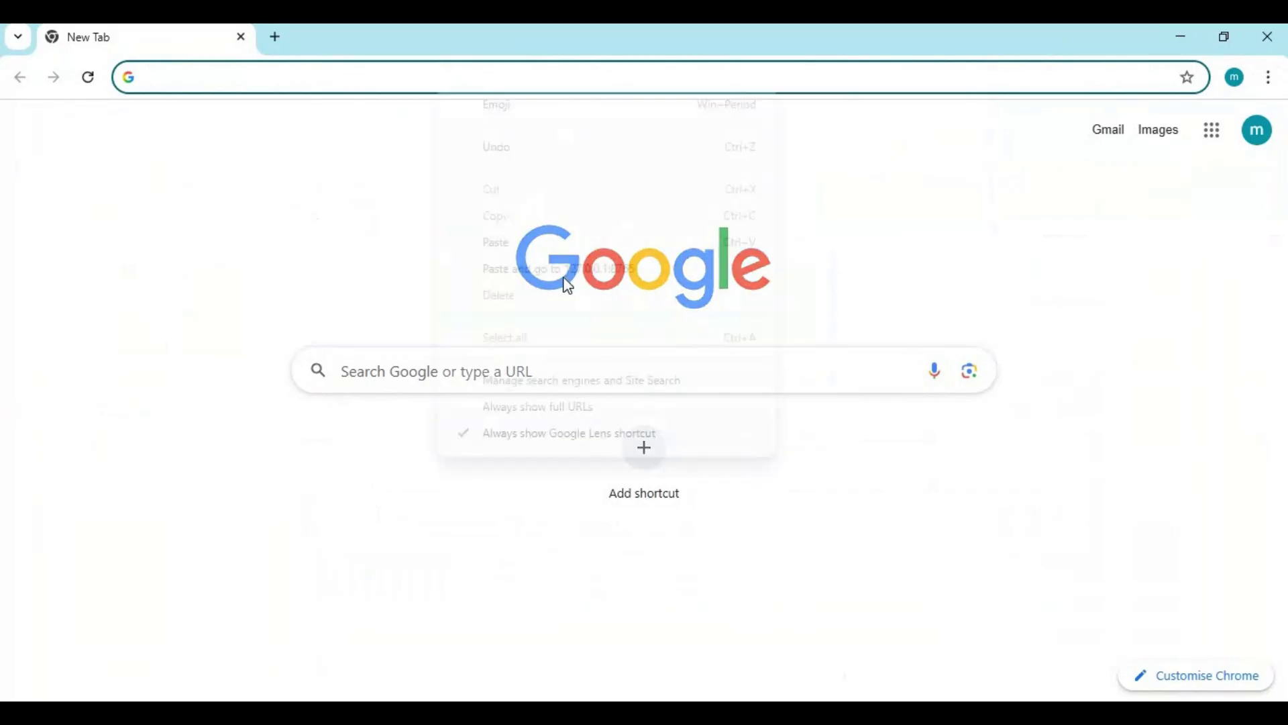
click(571, 279)
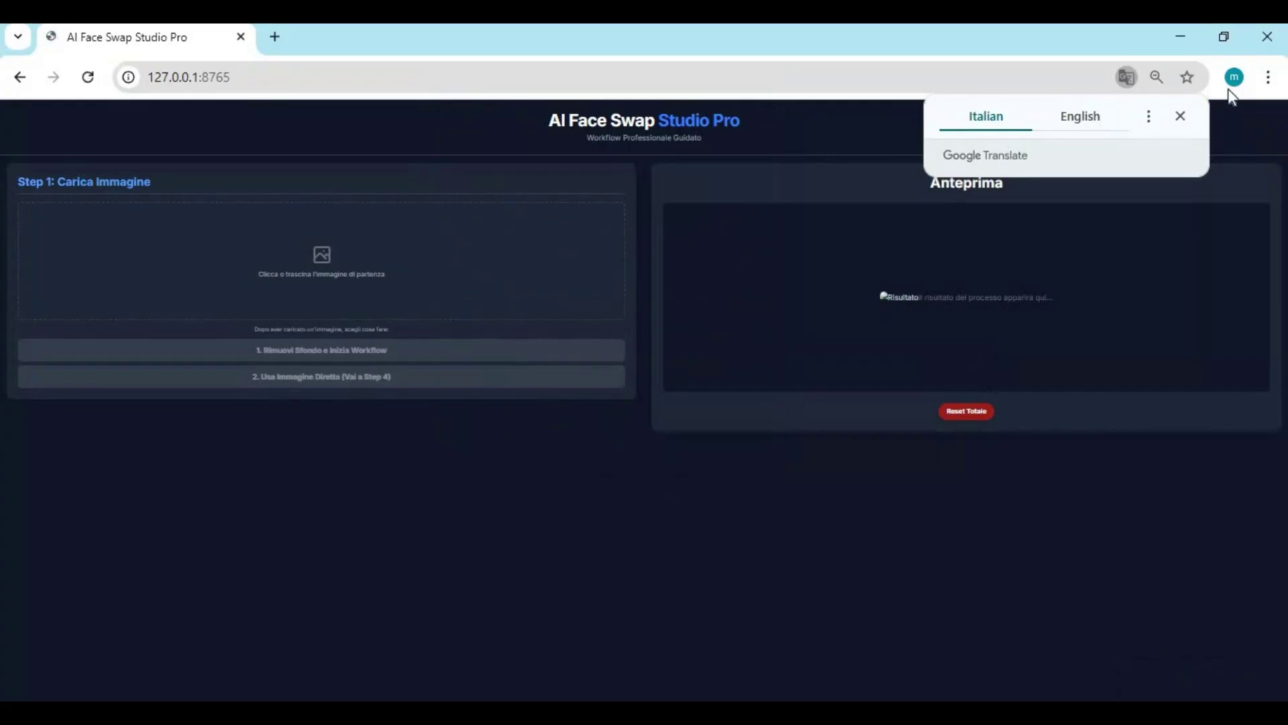
Reset the browser page zoom to 100%.
click(1268, 77)
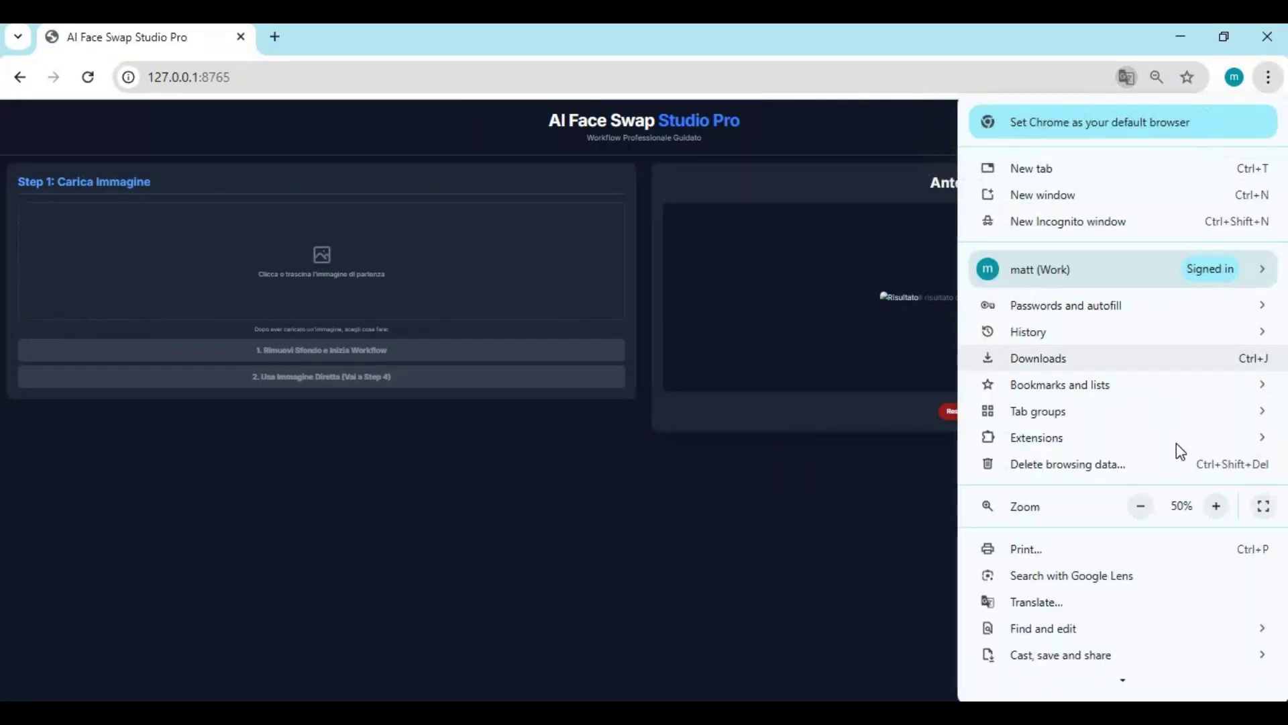
click(1216, 506)
click(1216, 506)
click(1216, 506)
click(1217, 506)
click(1217, 506)
click(1216, 506)
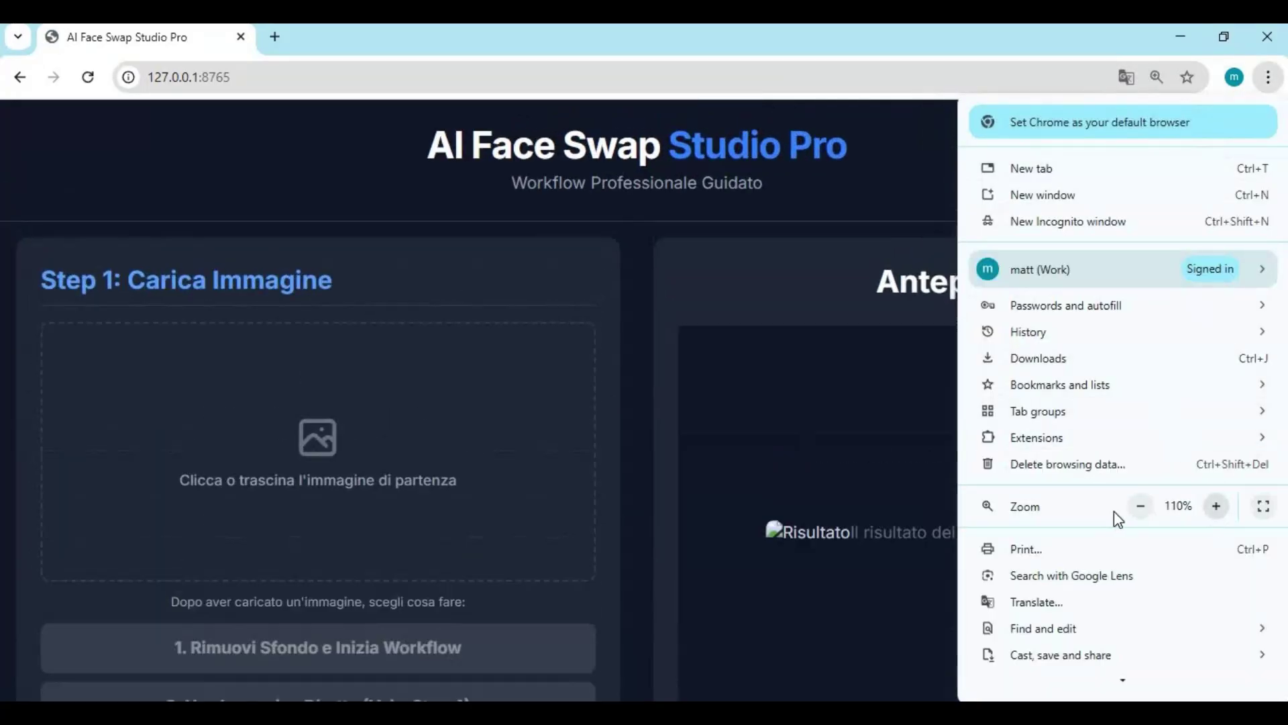
click(1140, 508)
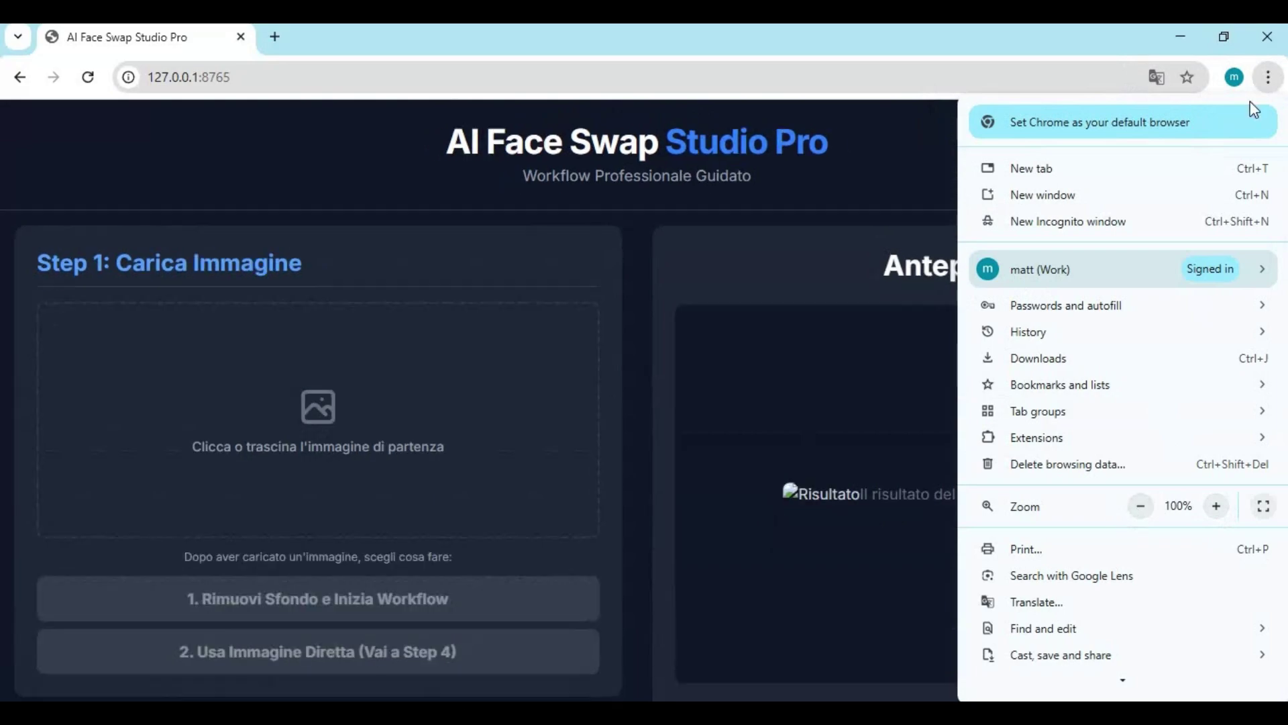
click(888, 136)
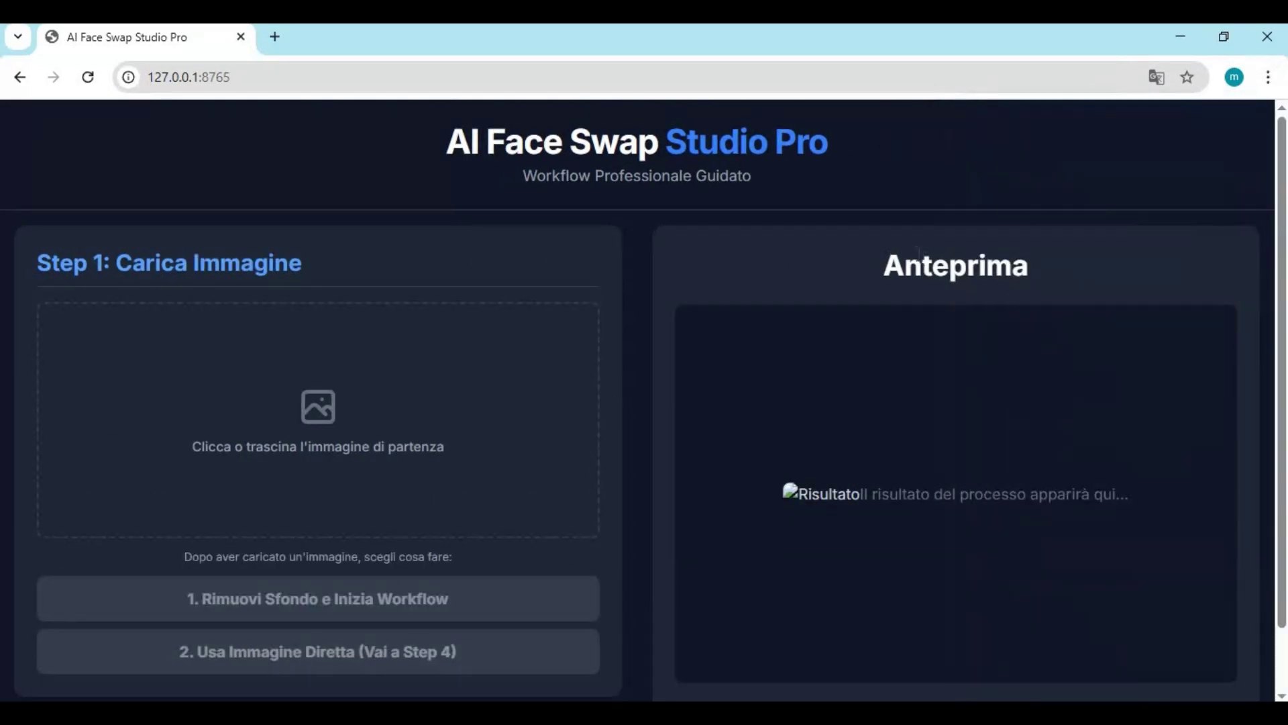
Translate the app page into English and open the starting-image upload picker.
right_click(1005, 162)
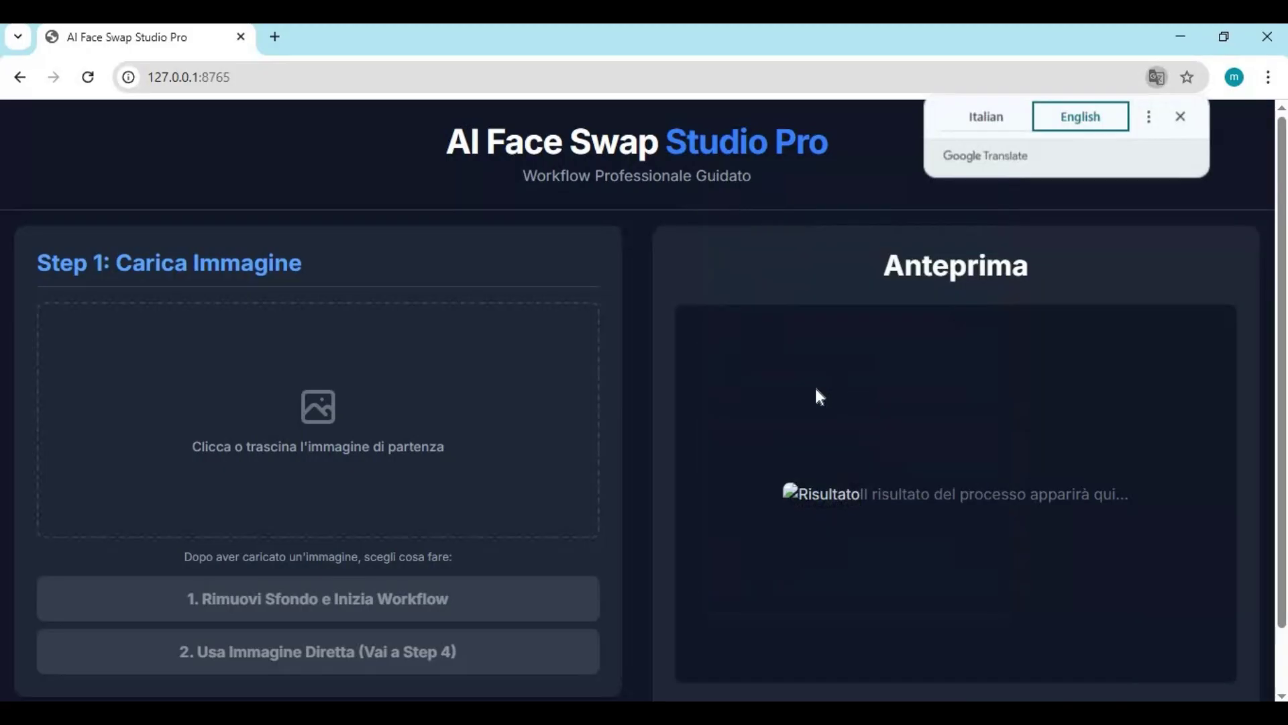
click(1070, 130)
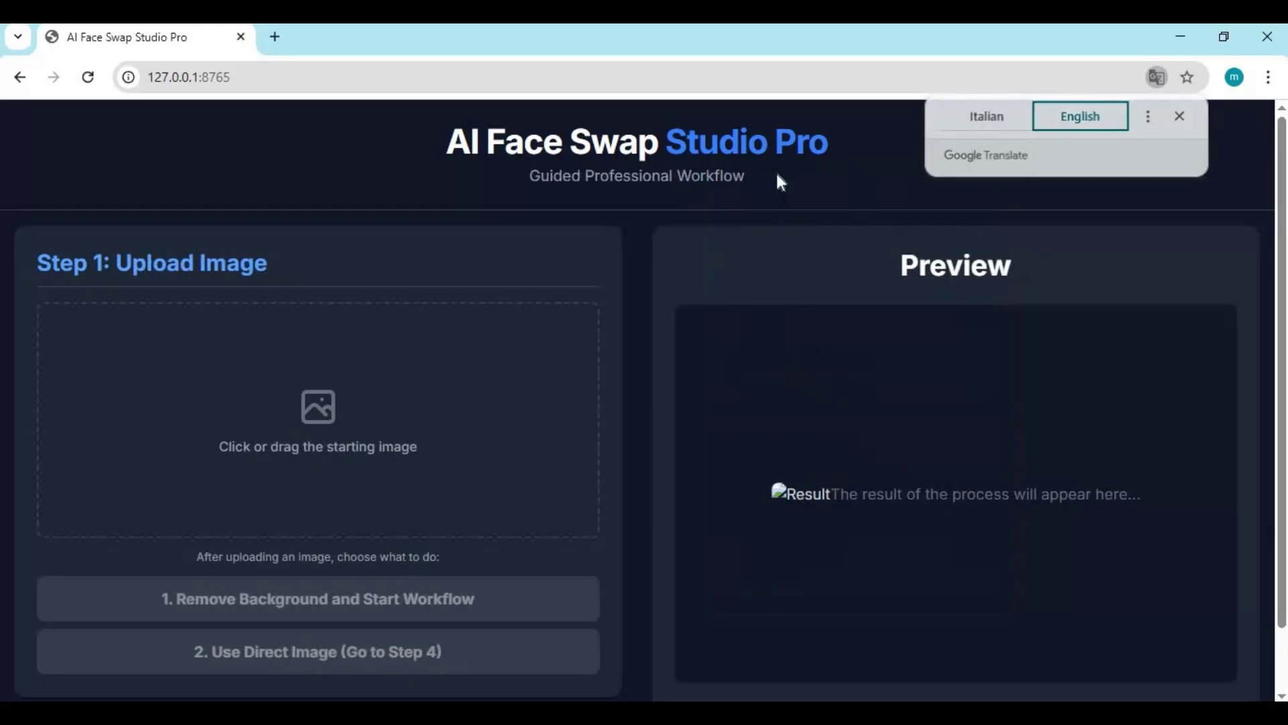
scroll(648, 359, down, 1)
scroll(641, 354, up, 1)
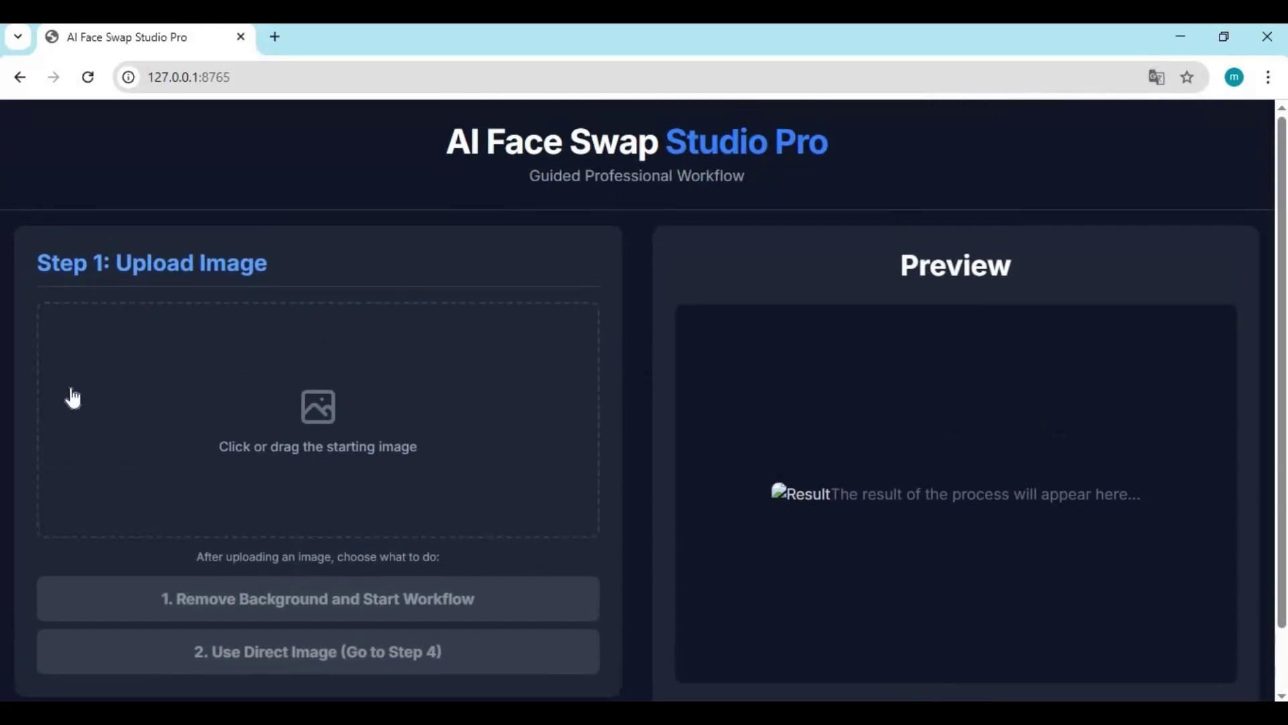
click(313, 443)
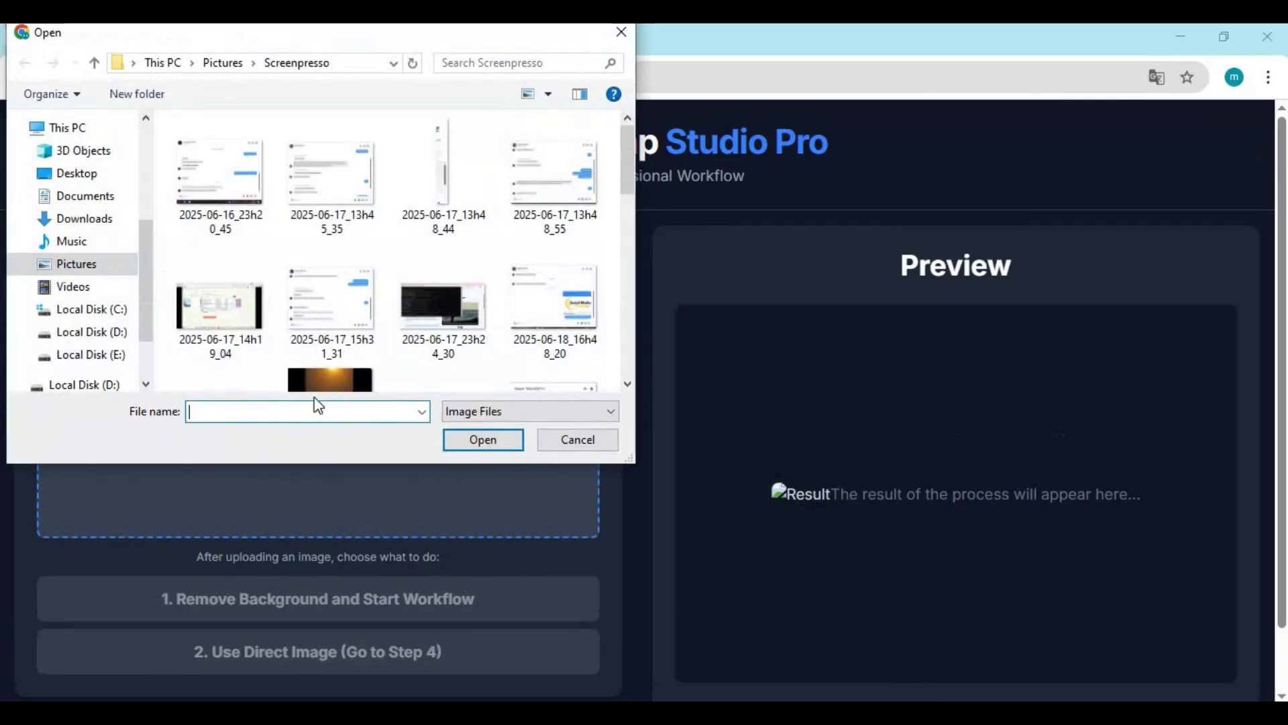
Upload pro-meme-result from Downloads and run '1. Remove Background and Start Workflow'.
click(81, 220)
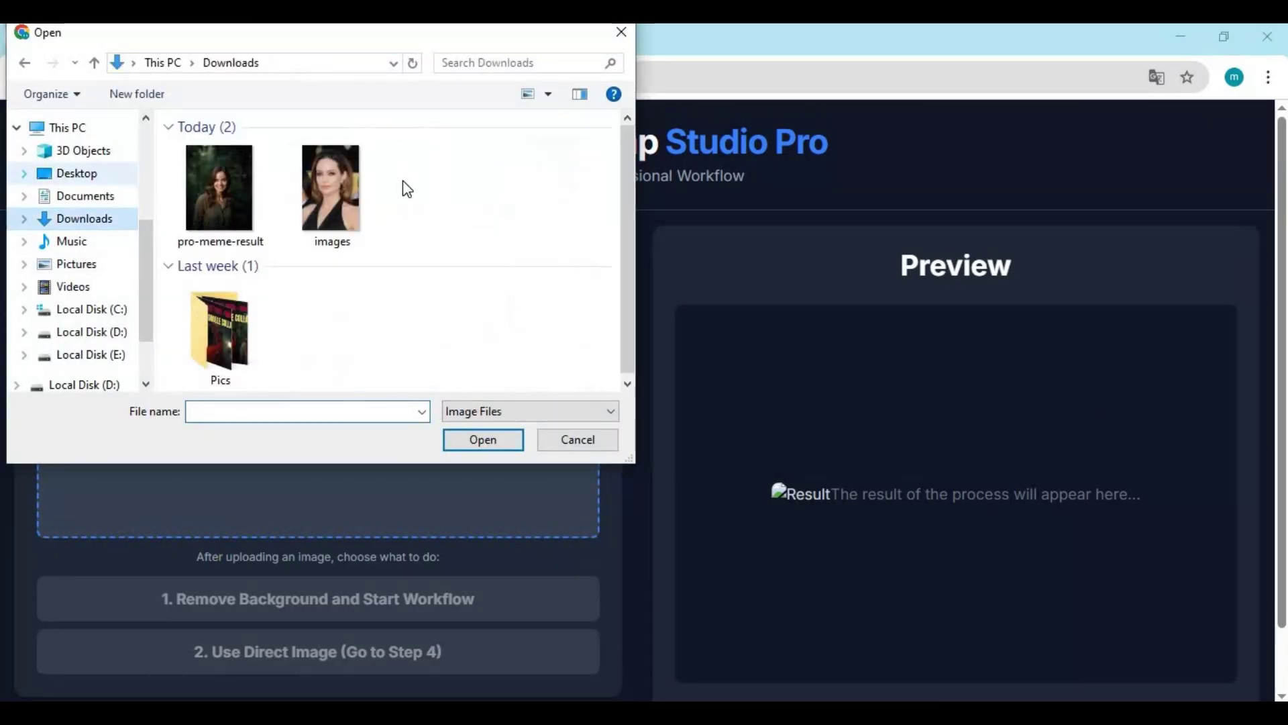
double_click(224, 203)
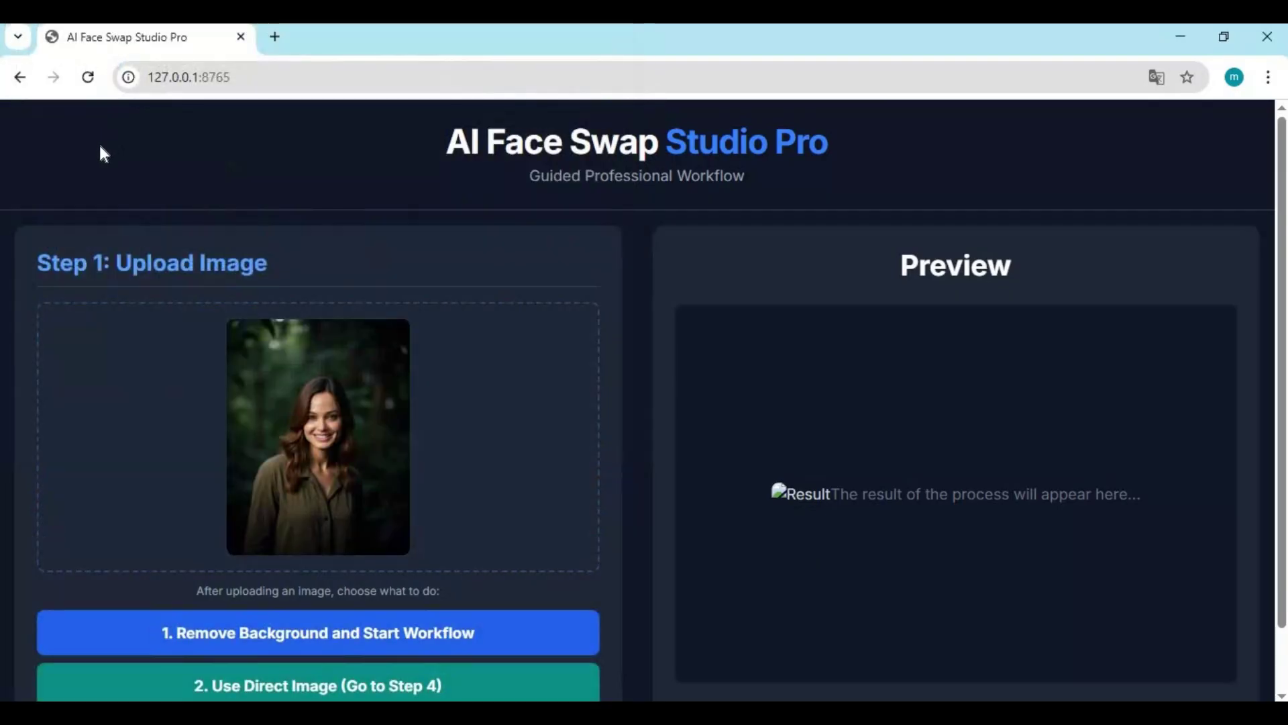
scroll(305, 356, down, 1)
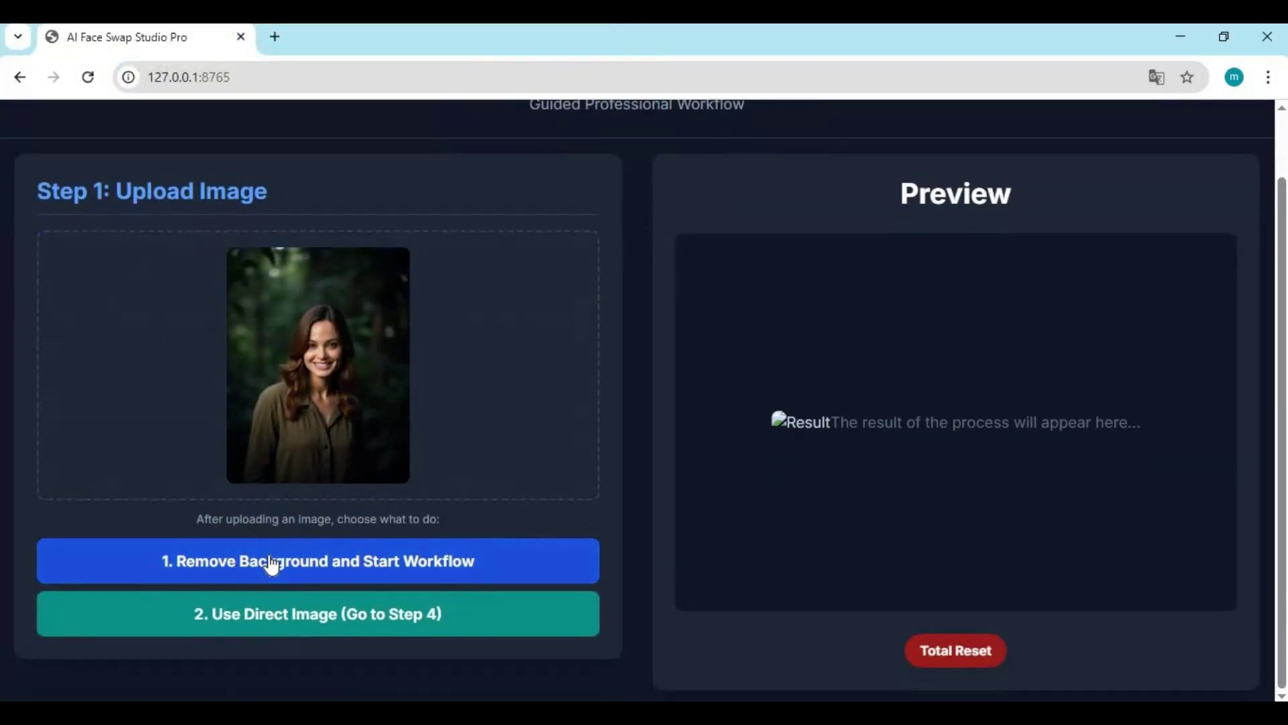
click(252, 545)
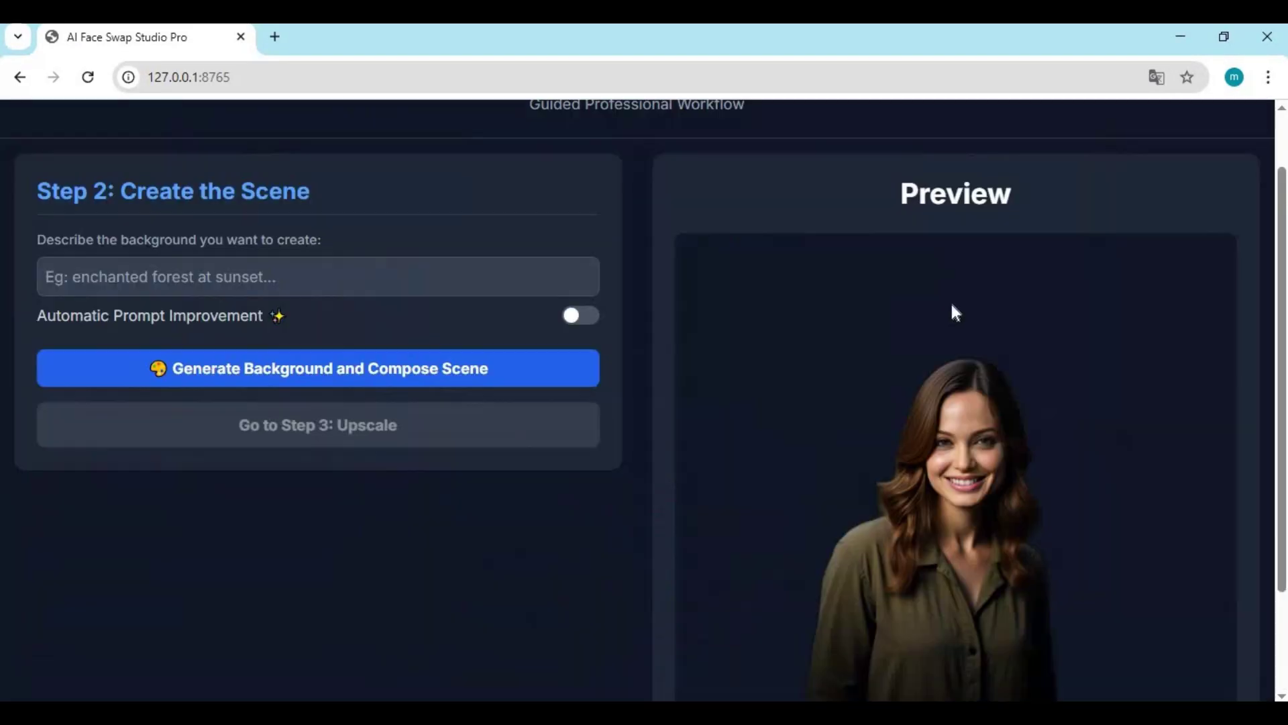
scroll(953, 309, down, 2)
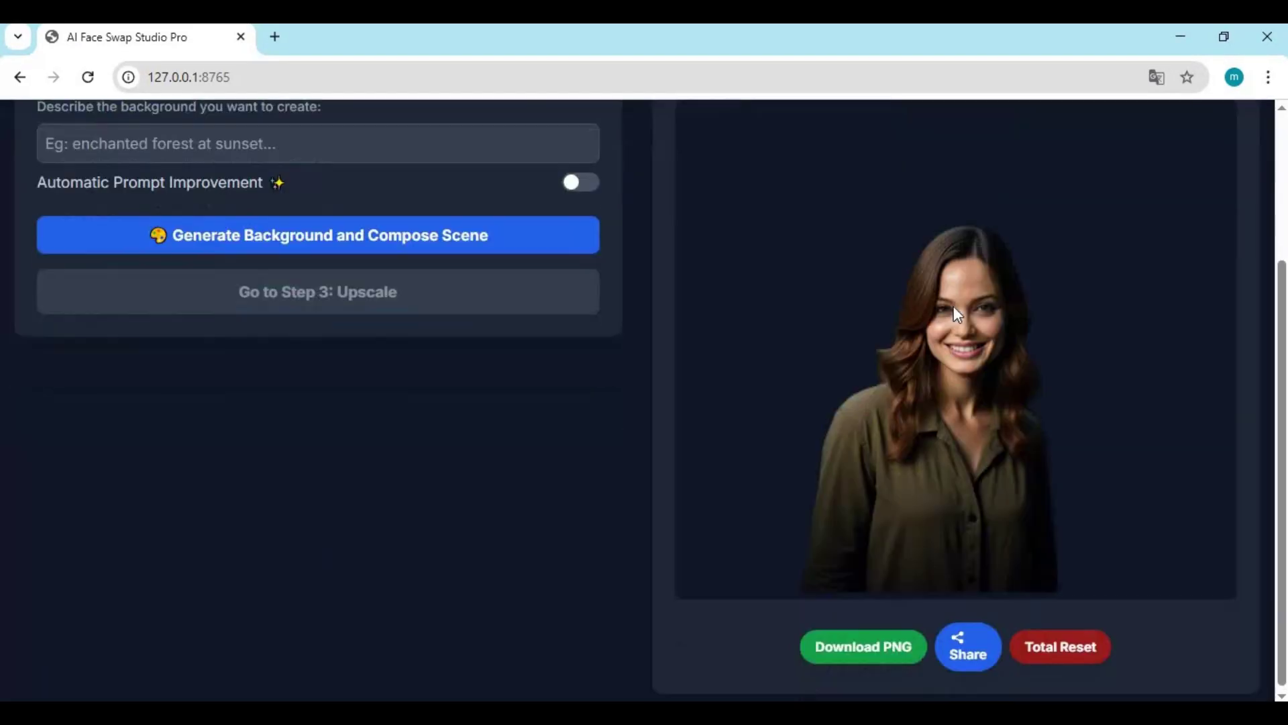
scroll(779, 337, up, 1)
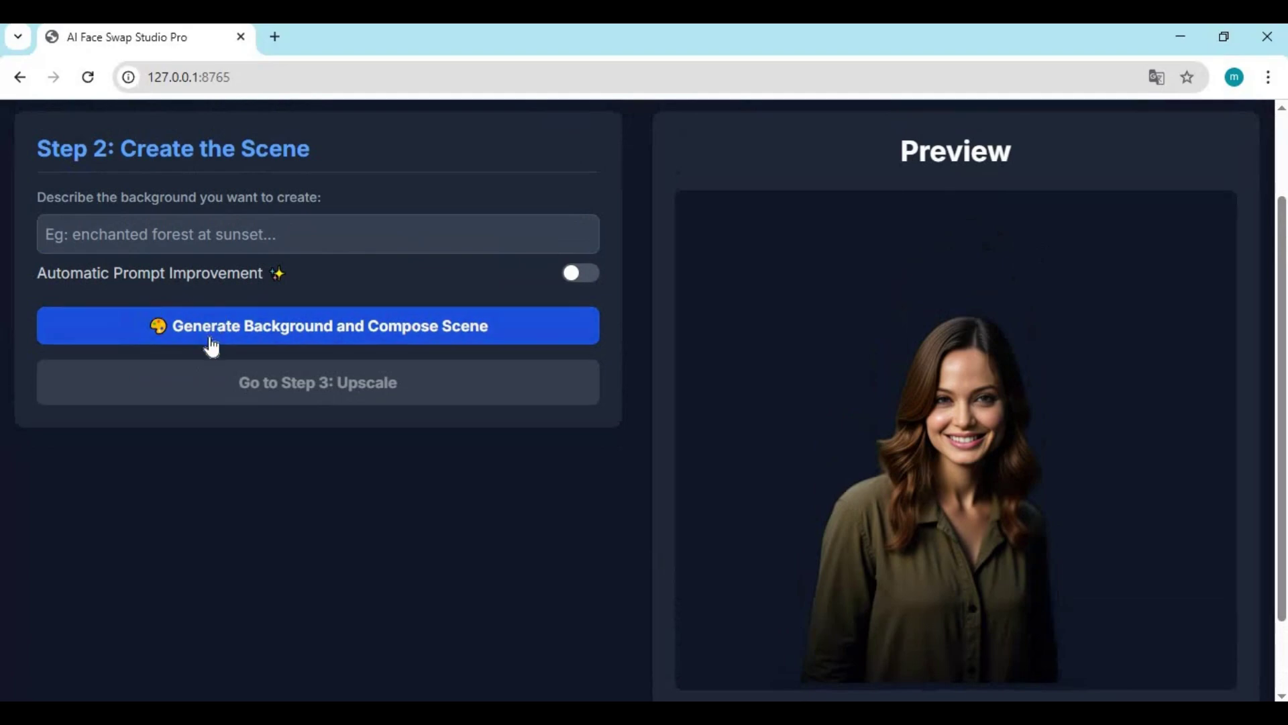
Enter 'desert' as the background prompt, generate the scene, check the console traceback, and dismiss the error.
click(47, 234)
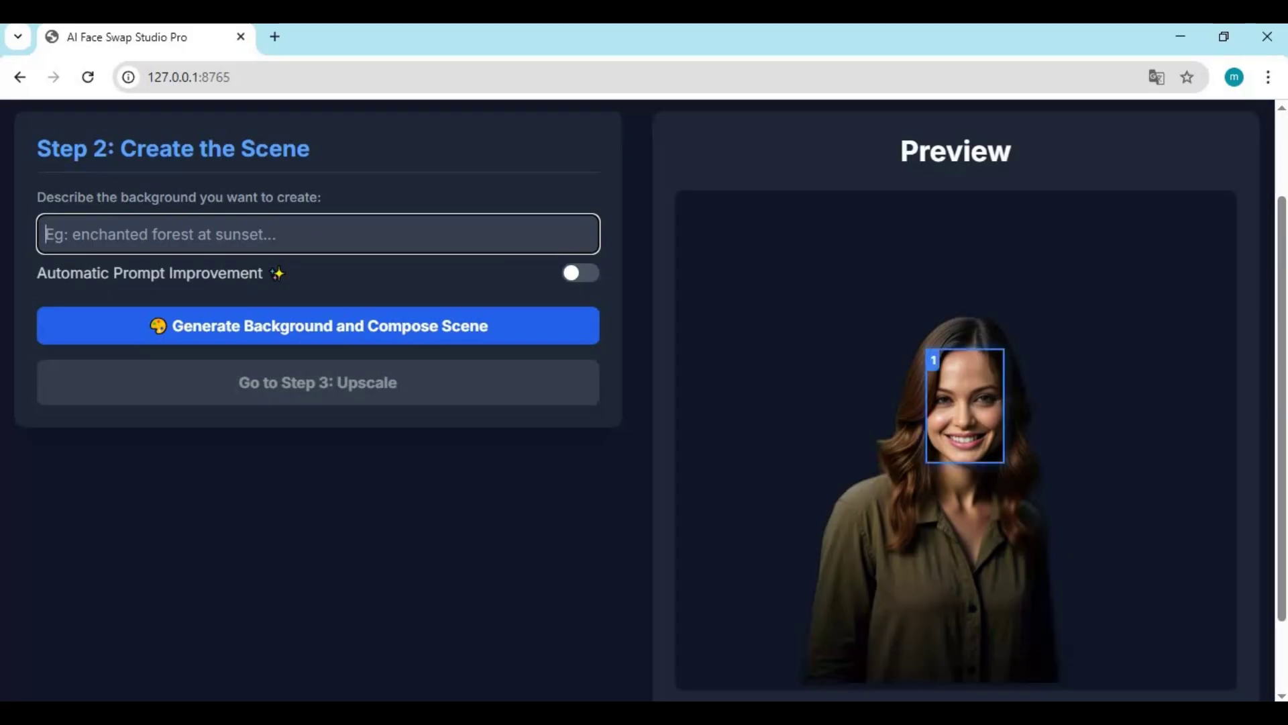
text(desert)
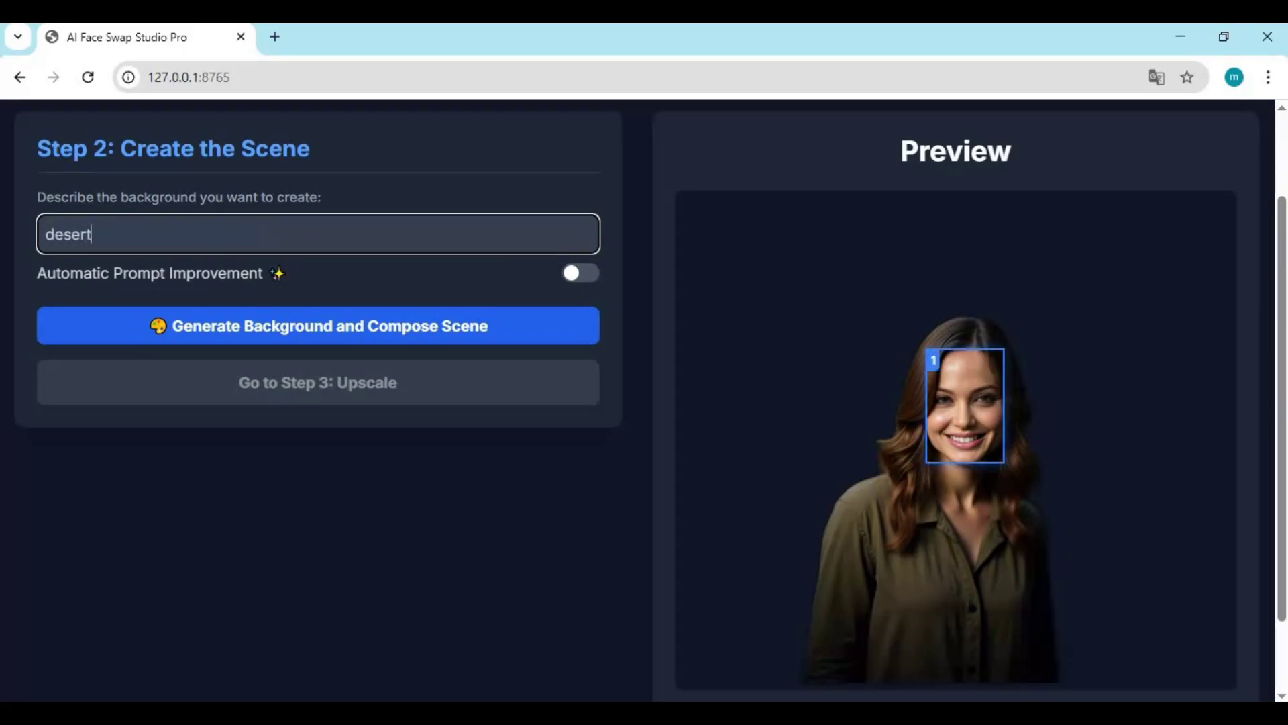
click(450, 328)
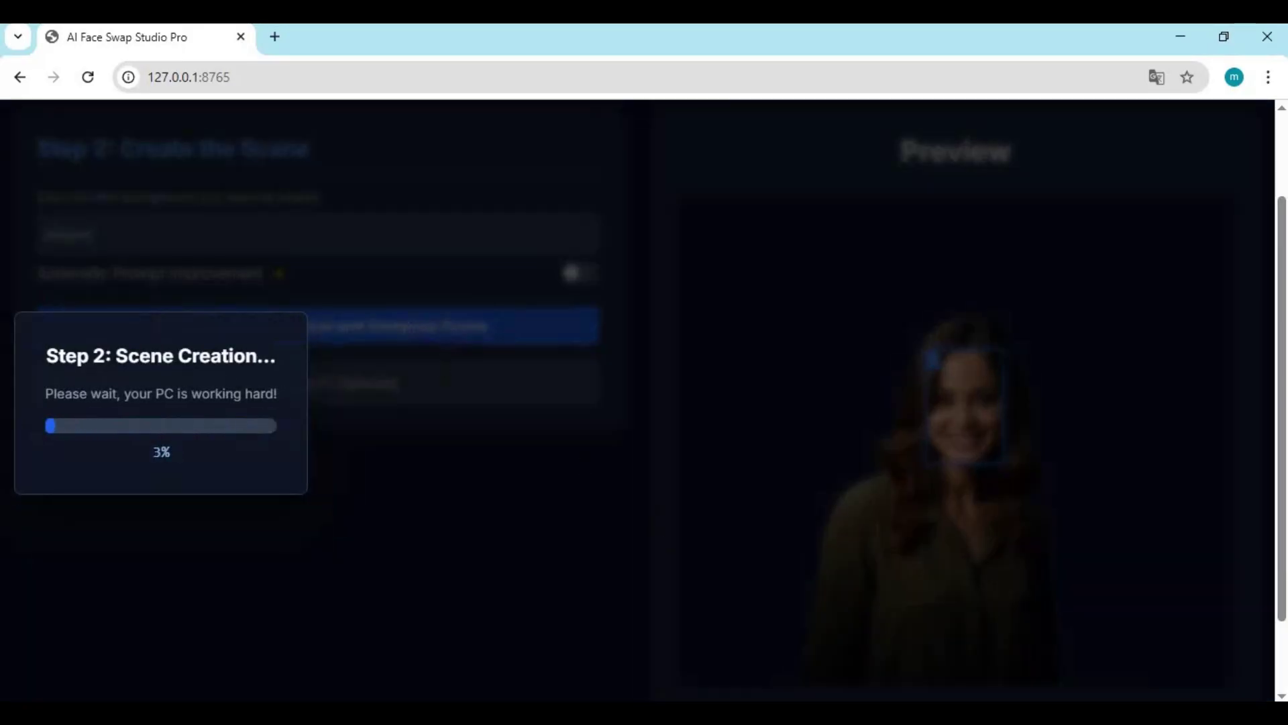
key(alt+Tab)
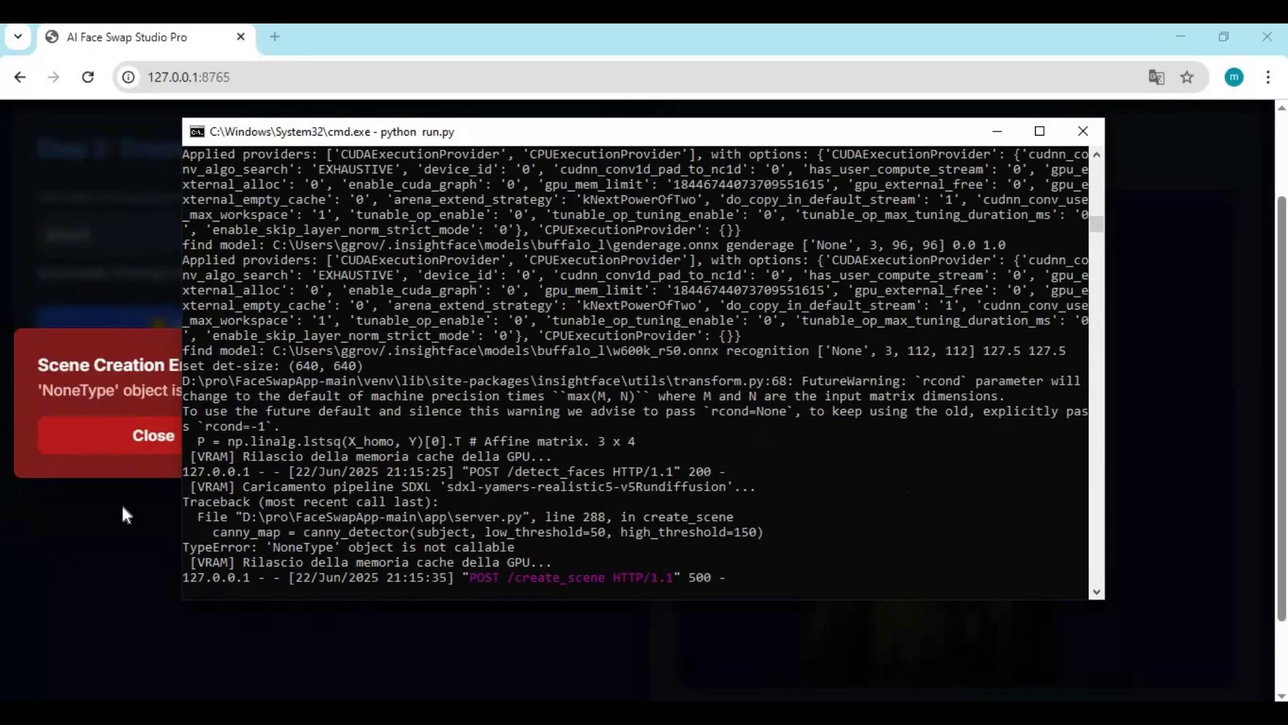
key(alt+Tab)
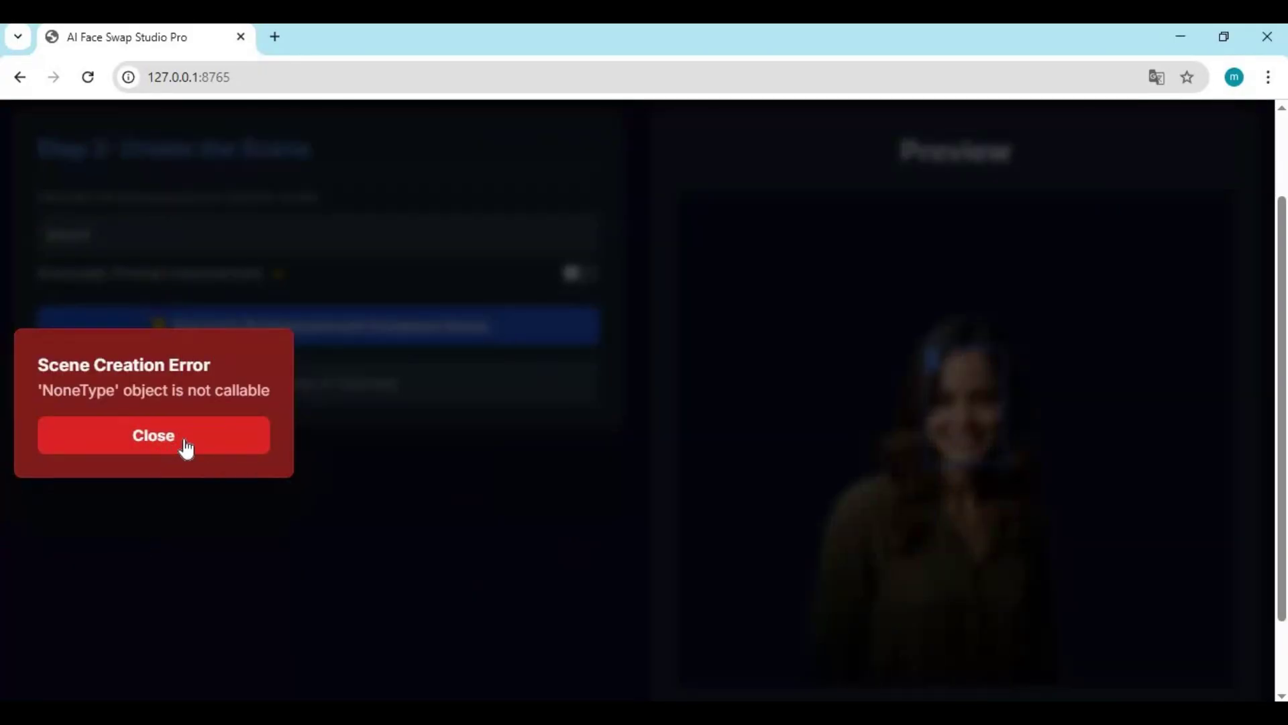
click(673, 415)
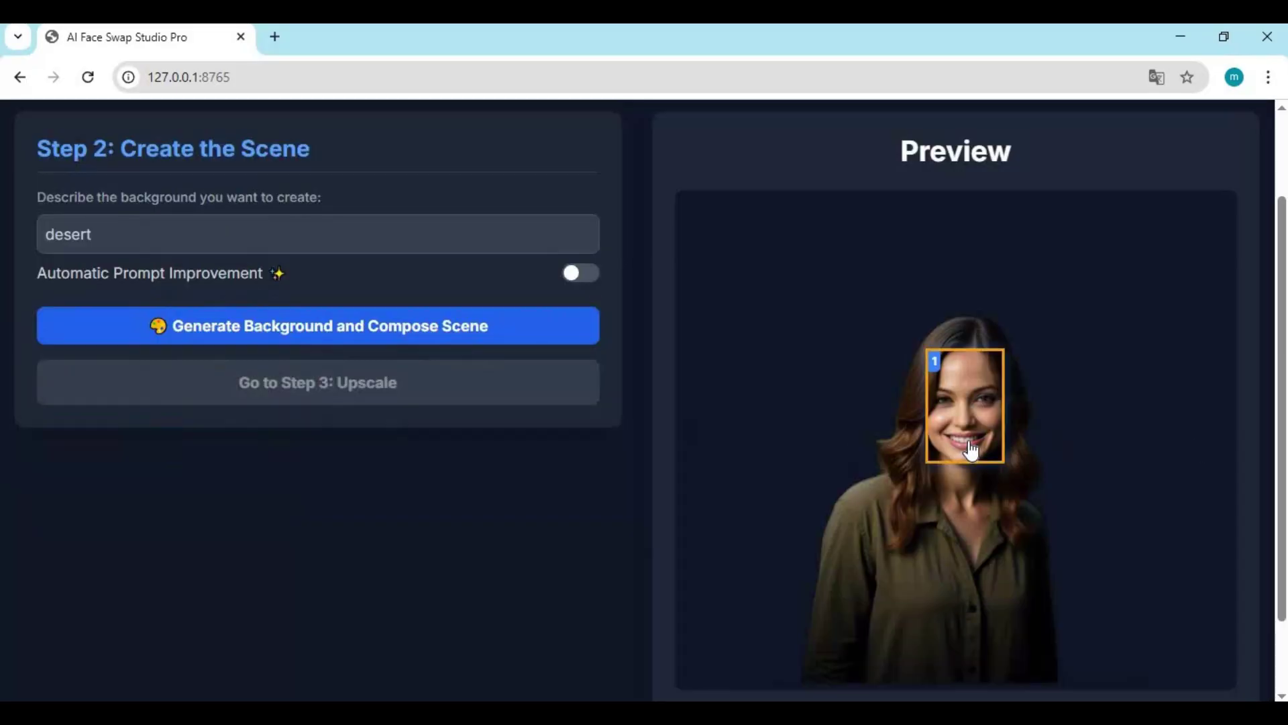
Upload image (2) from the Pics folder and send it directly to Step 4.
scroll(966, 469, down, 2)
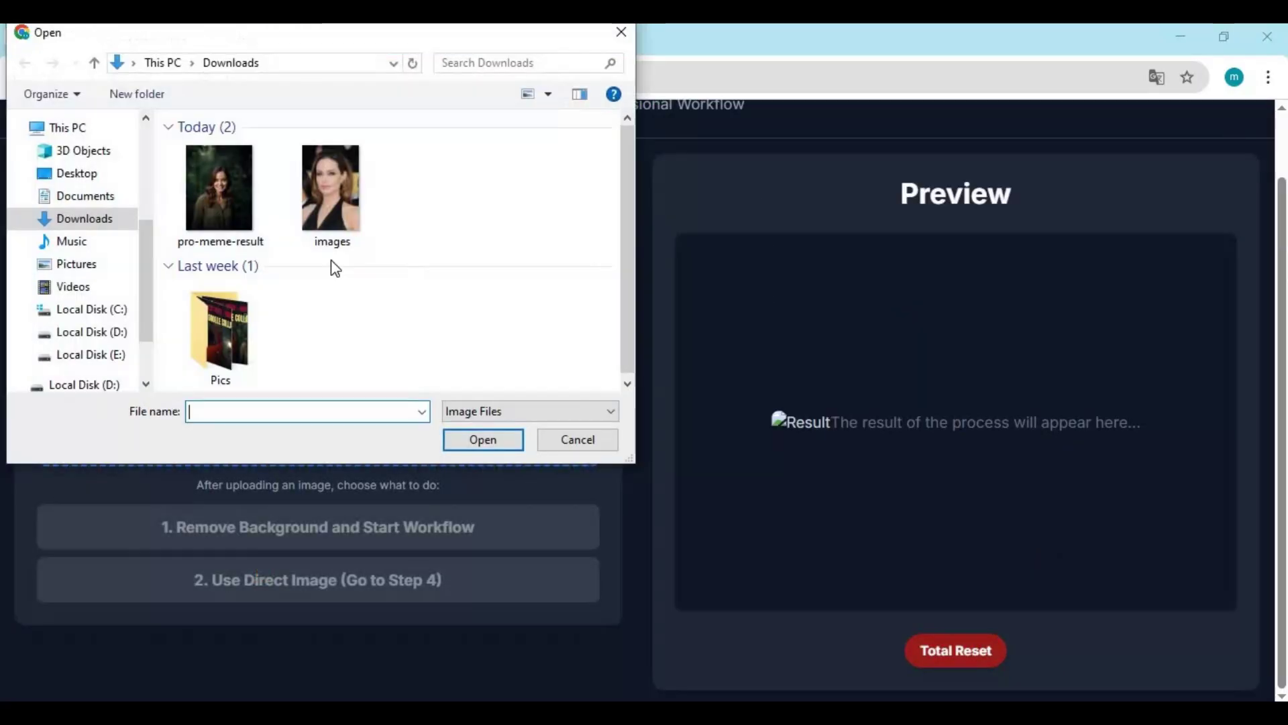
double_click(207, 321)
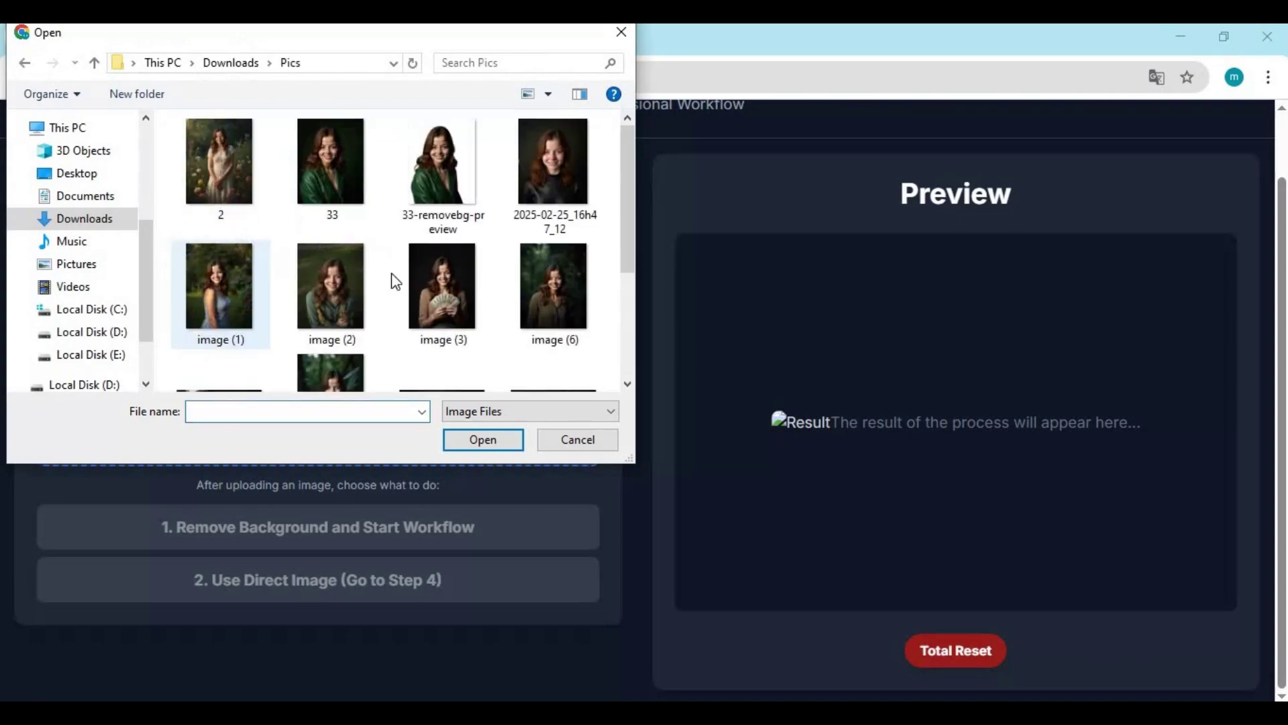
double_click(333, 306)
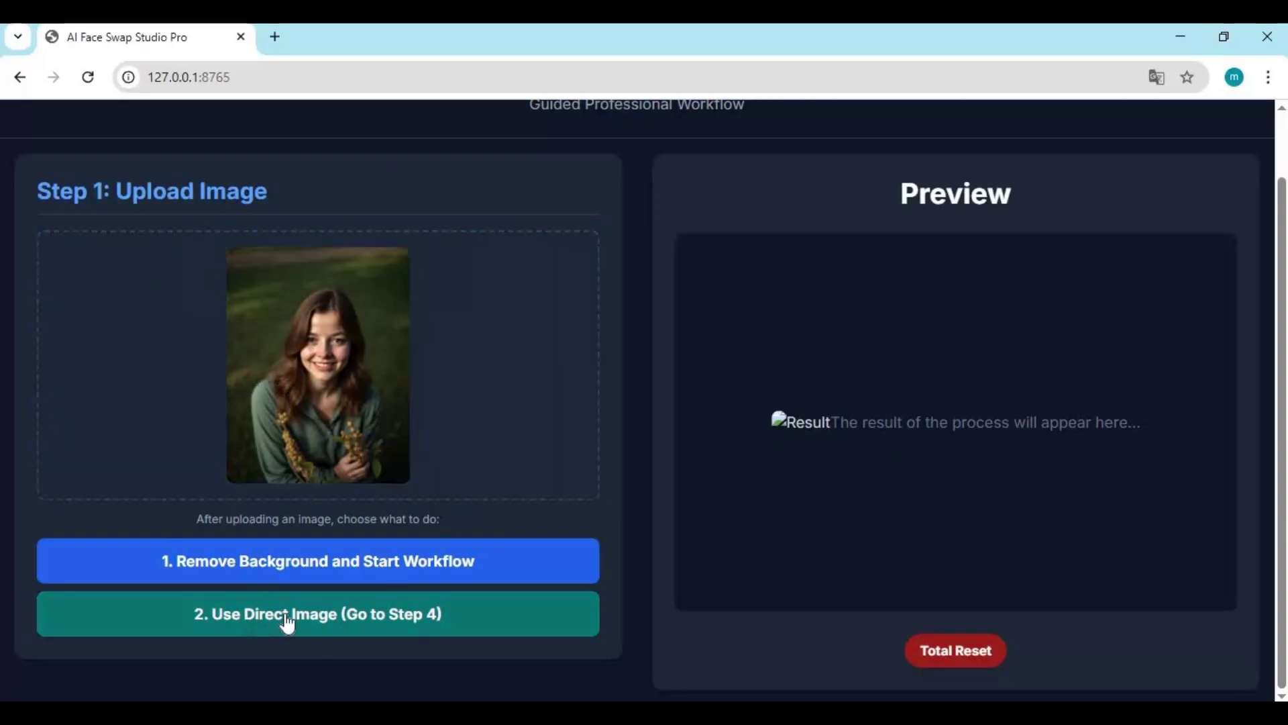
click(318, 613)
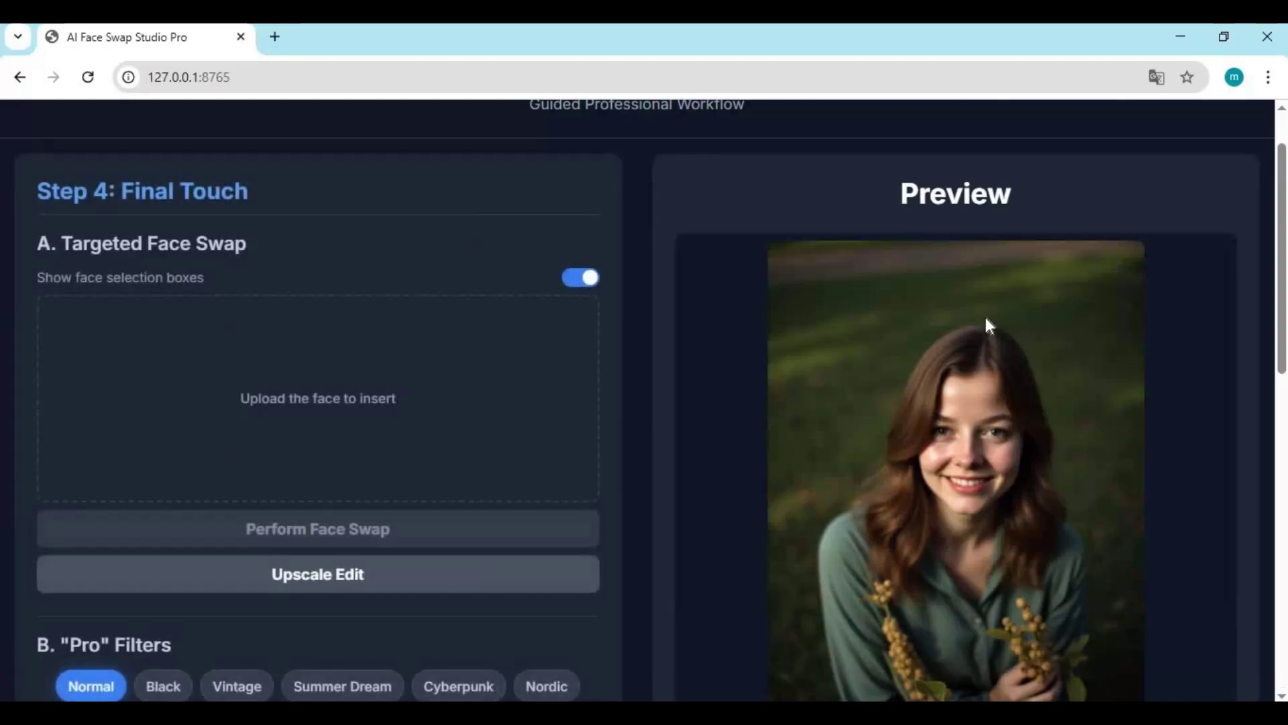
scroll(984, 315, down, 4)
scroll(992, 316, up, 5)
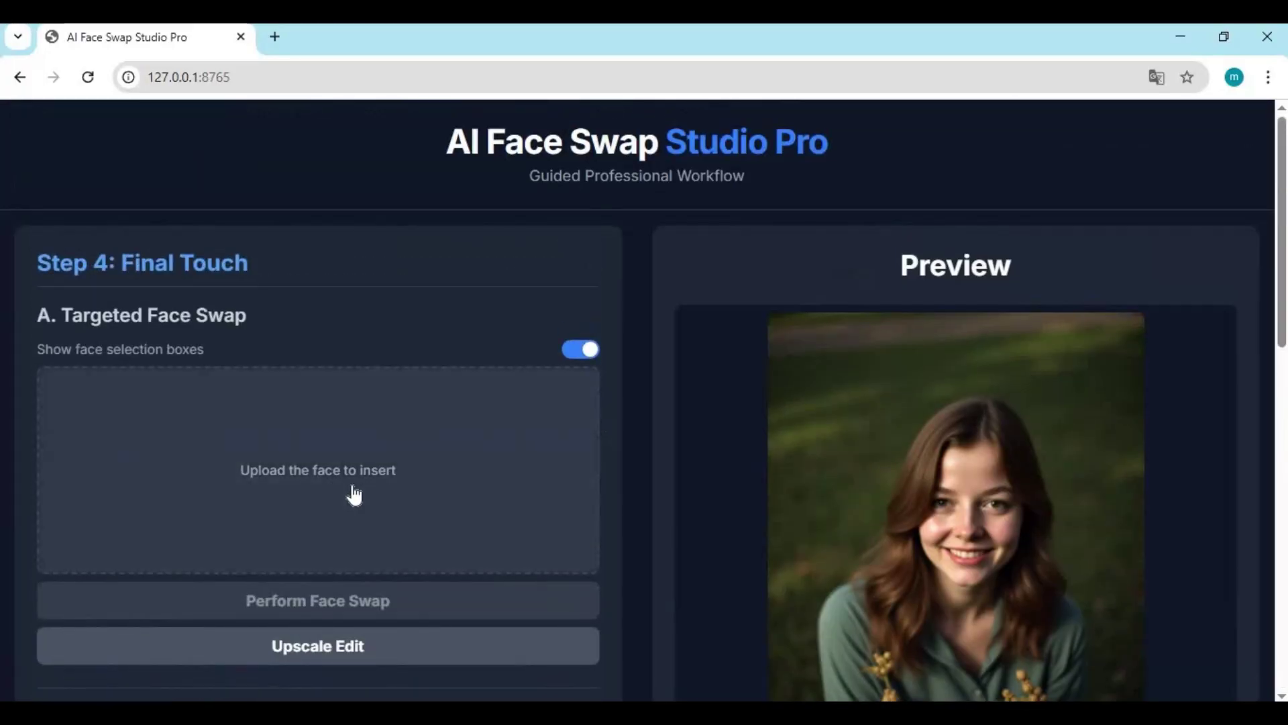
Load the celebrity photo 'images' from Downloads as the face to insert, choosing face 1.
click(325, 482)
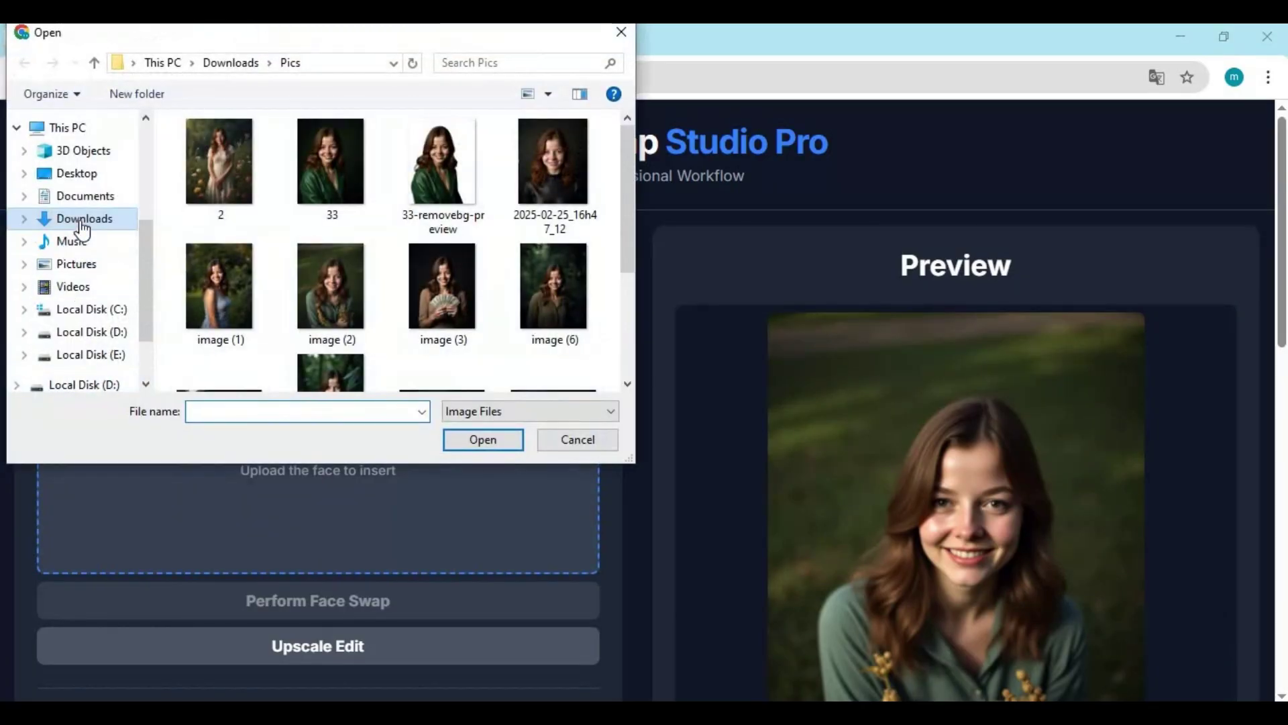
click(81, 219)
double_click(319, 188)
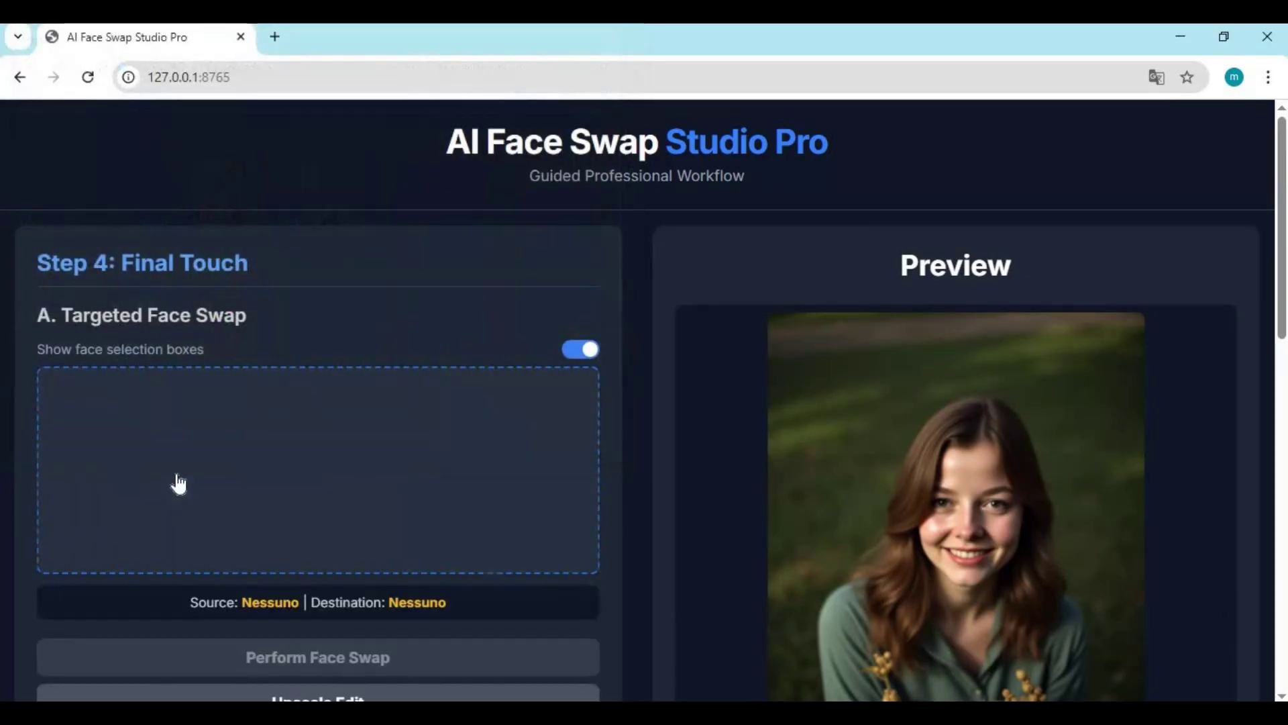
scroll(180, 451, down, 1)
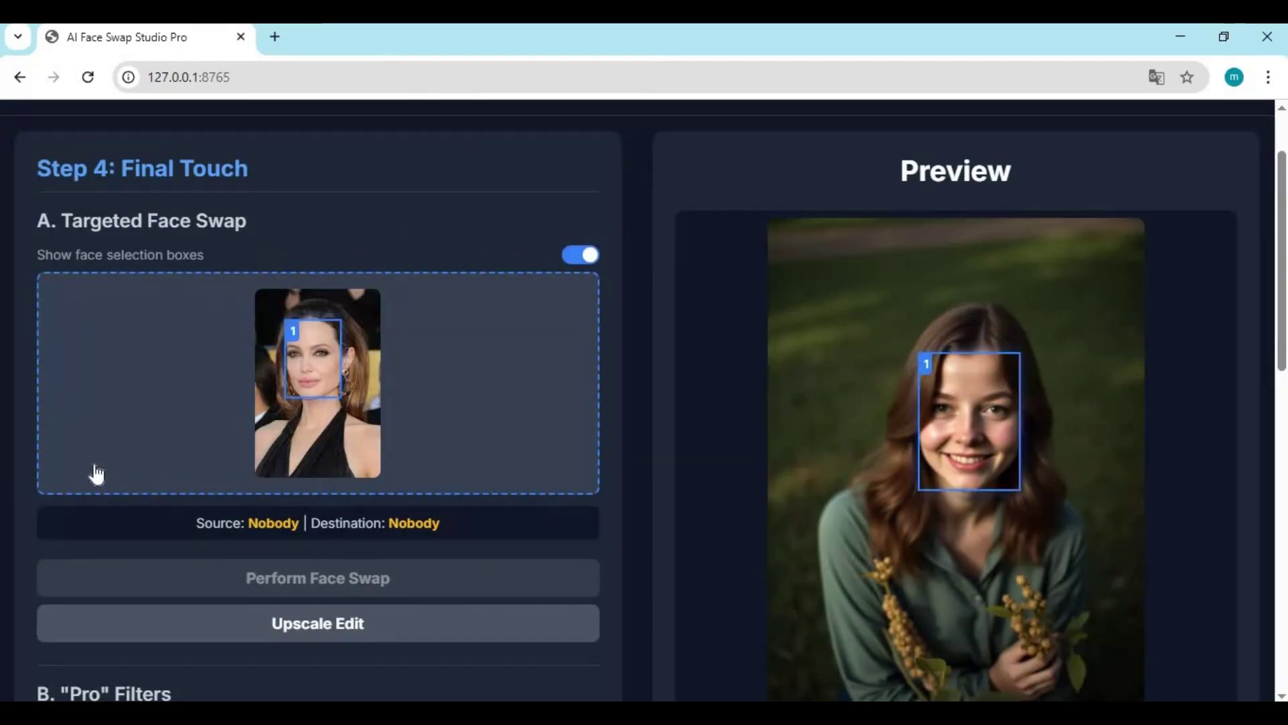
click(311, 367)
Set portrait face 1 as destination, run the swap, and note the missing inswapper_128.onnx error.
click(986, 411)
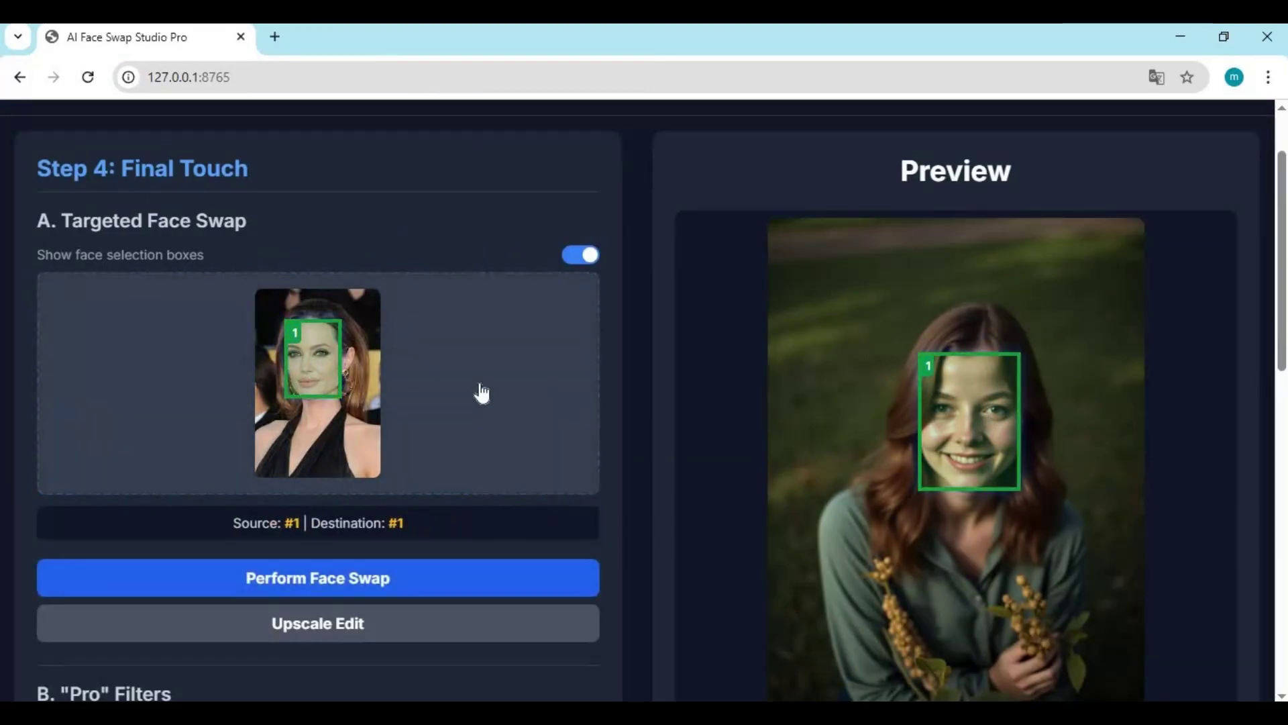
scroll(492, 395, down, 1)
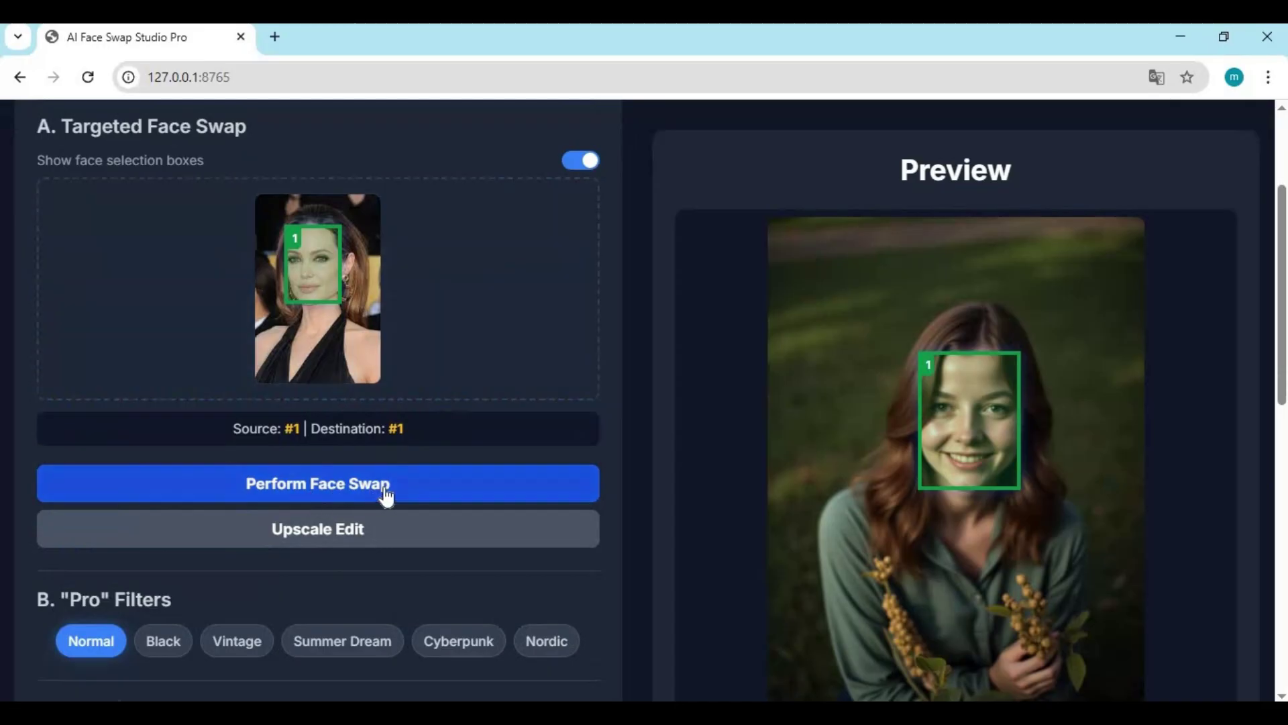
click(46, 493)
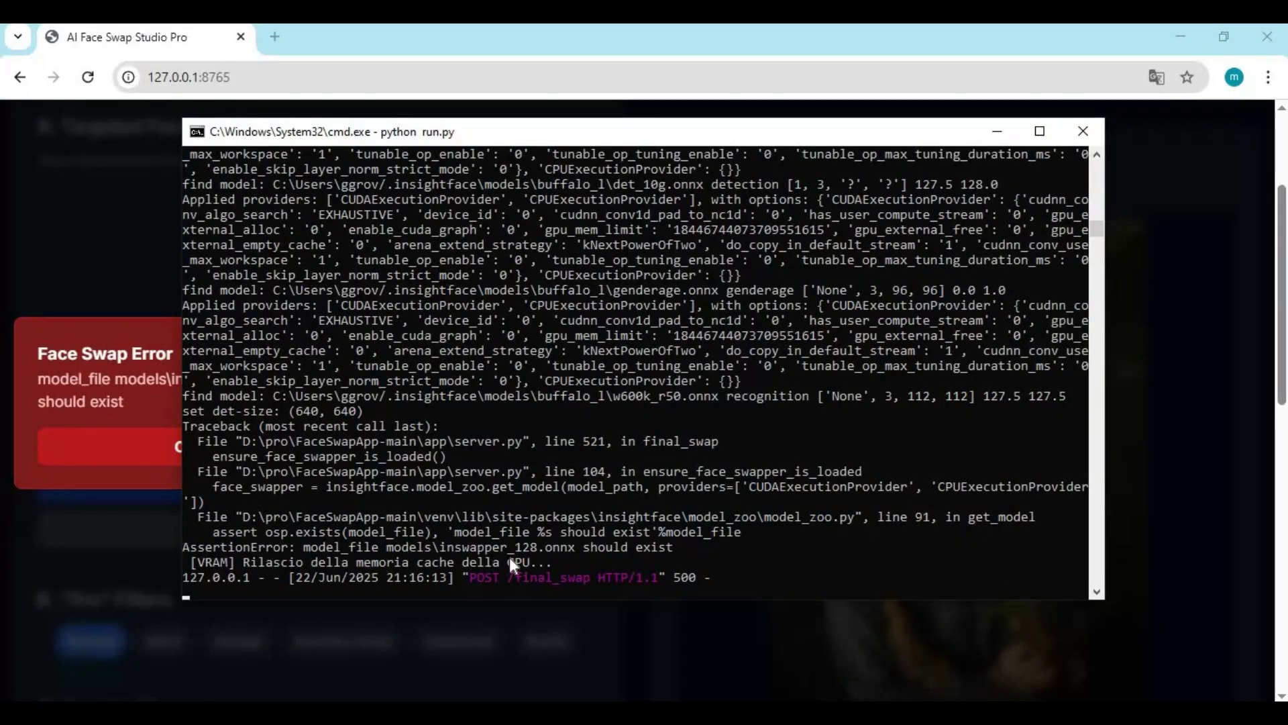
drag(441, 545, 570, 549)
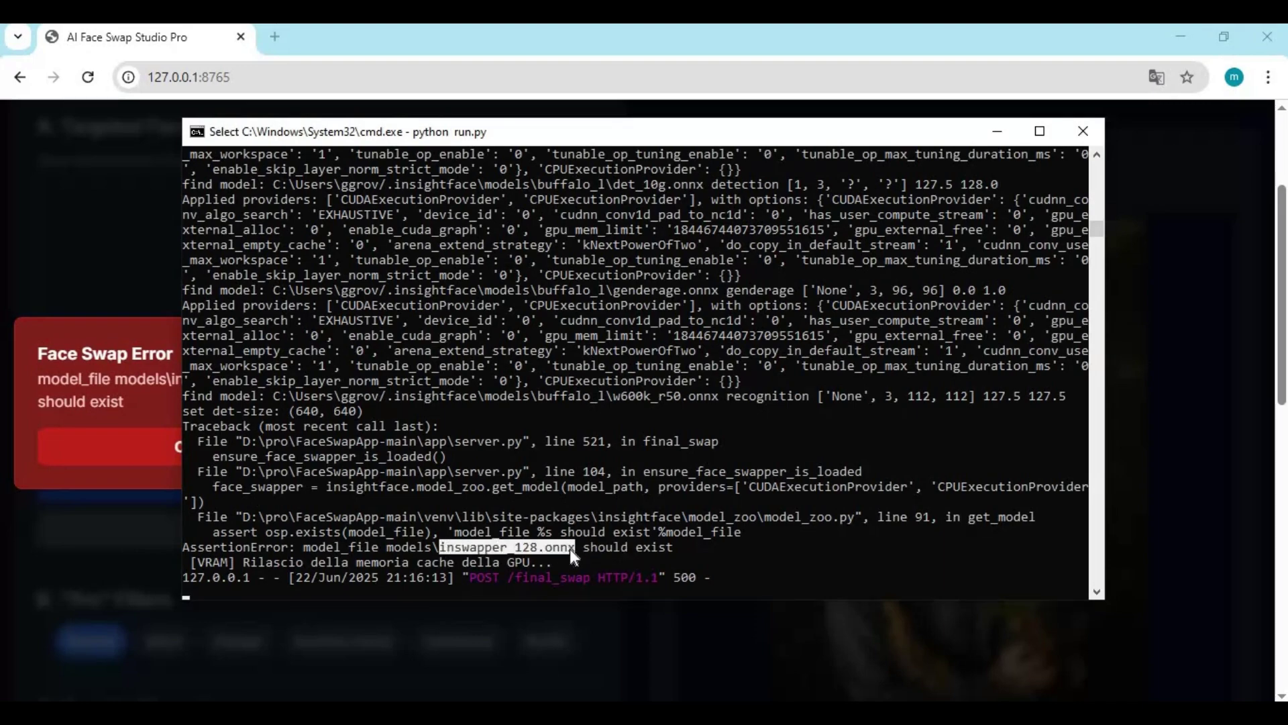
click(125, 557)
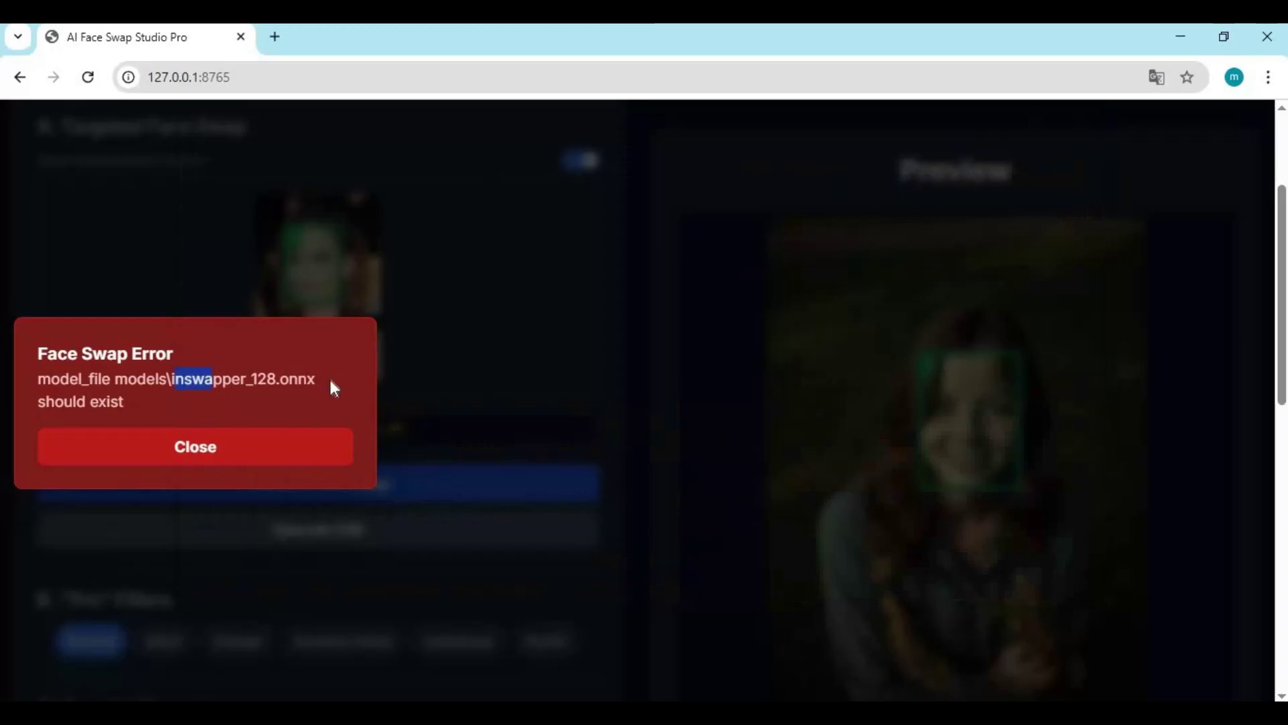
drag(333, 388, 329, 384)
click(183, 449)
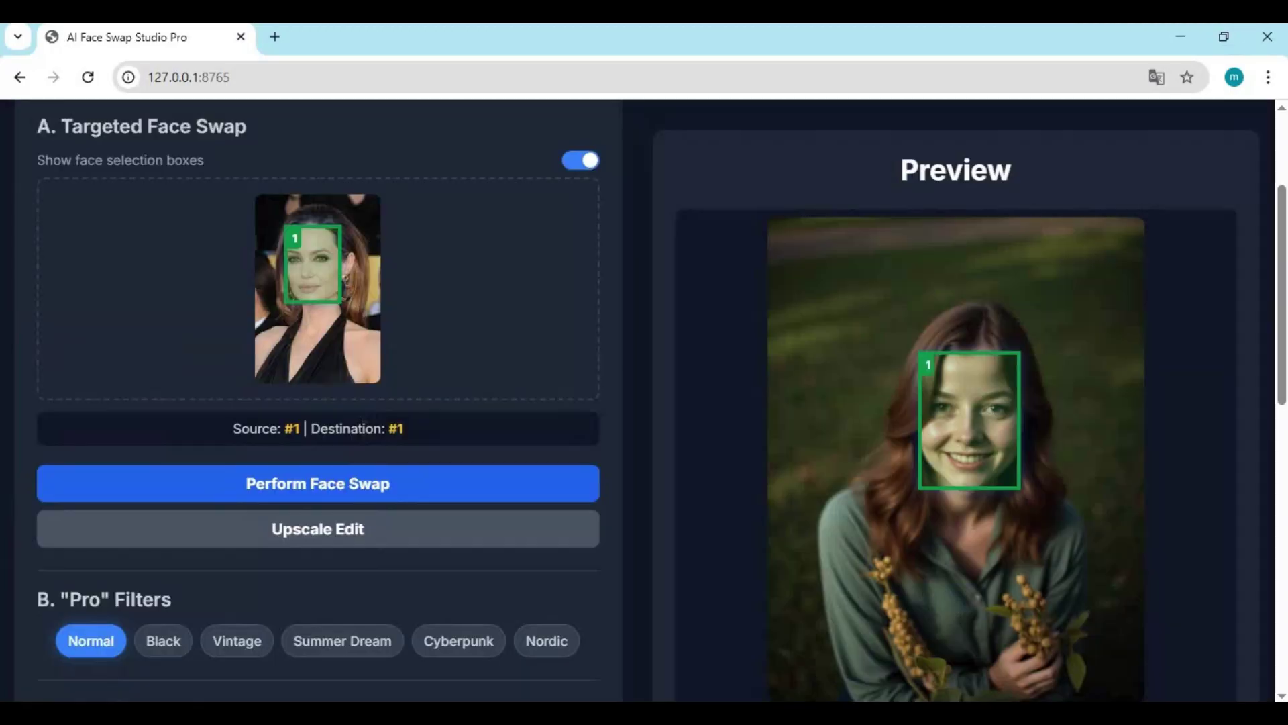
Create a new folder named models inside FaceSwapApp-main and open it.
key(alt+Tab)
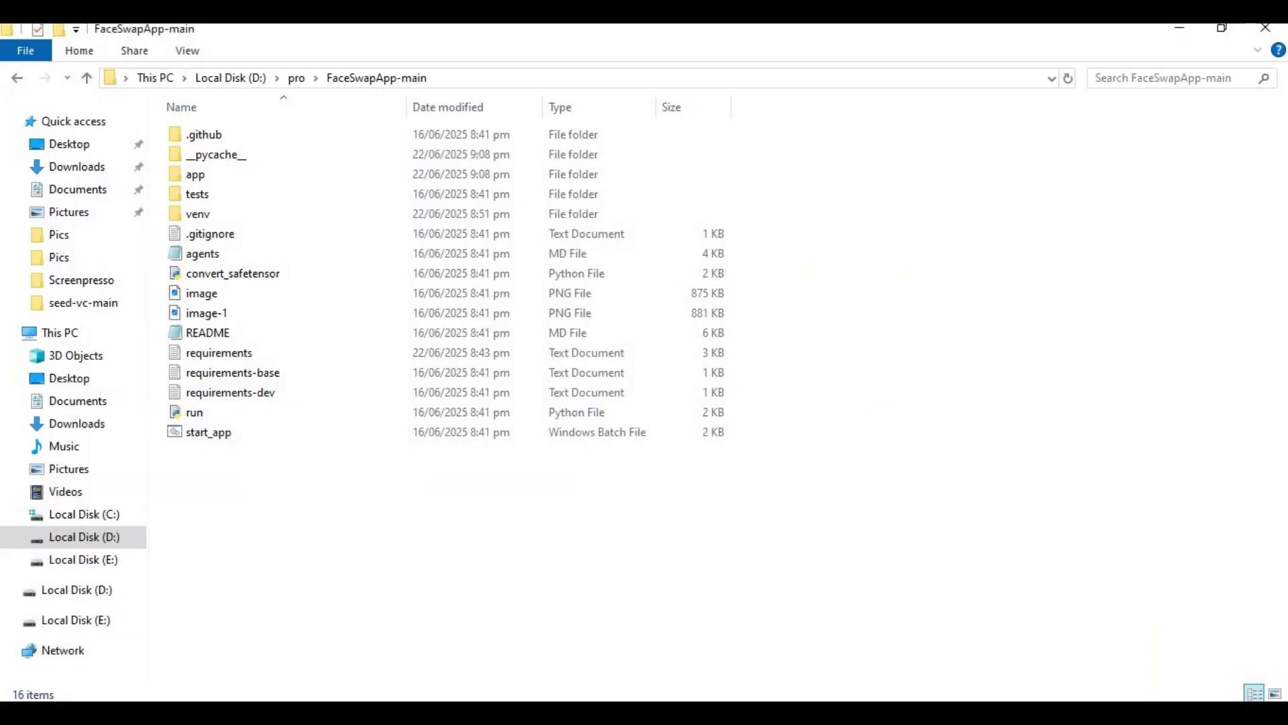
right_click(262, 510)
mouse_move(337, 477)
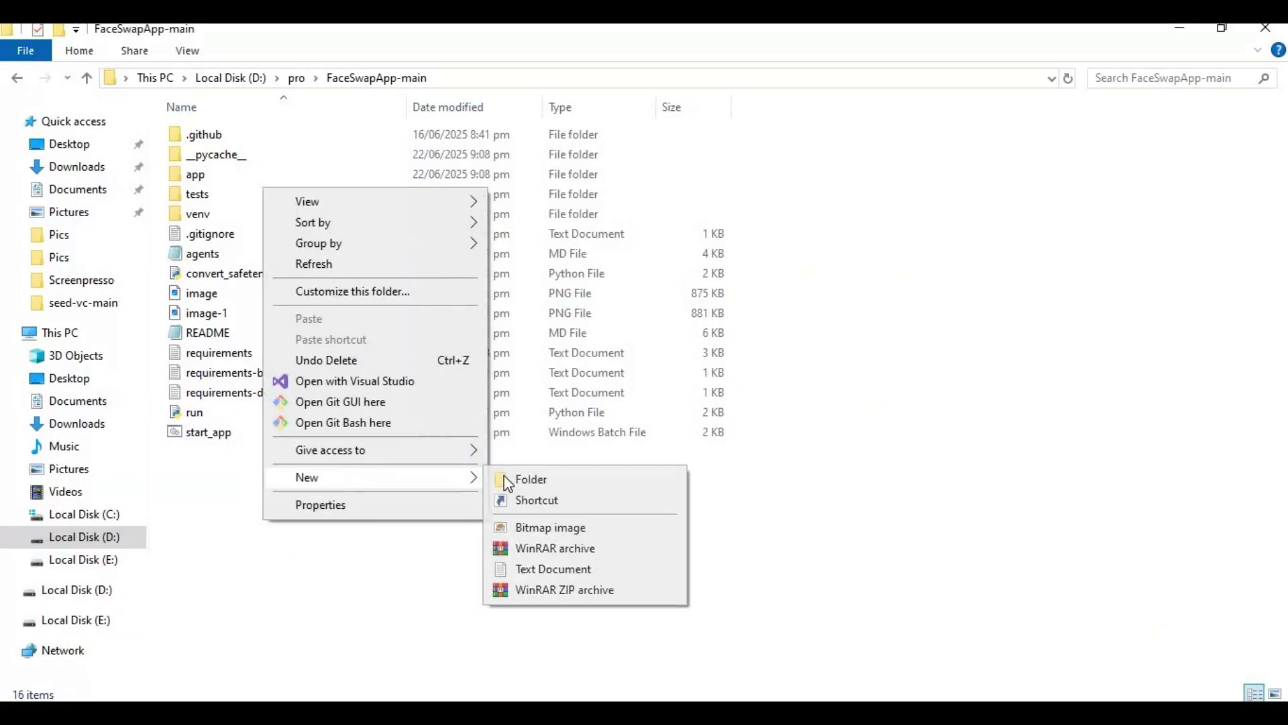
click(542, 476)
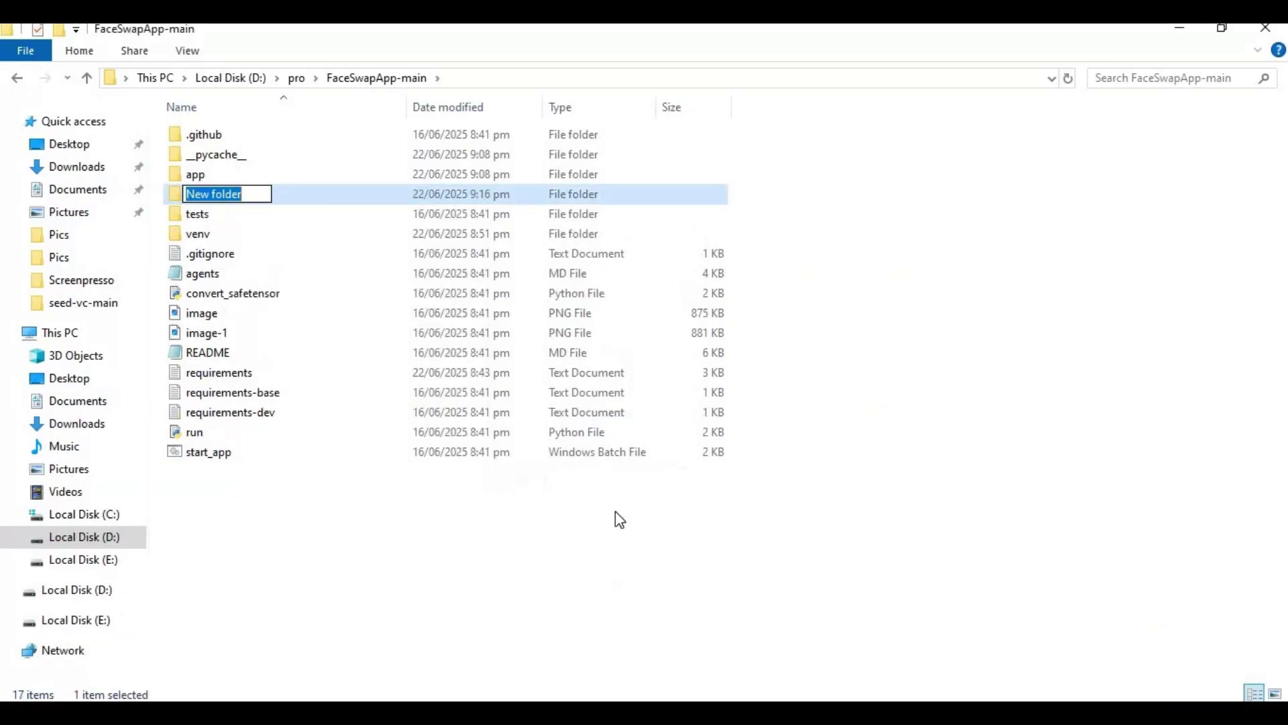
text(models)
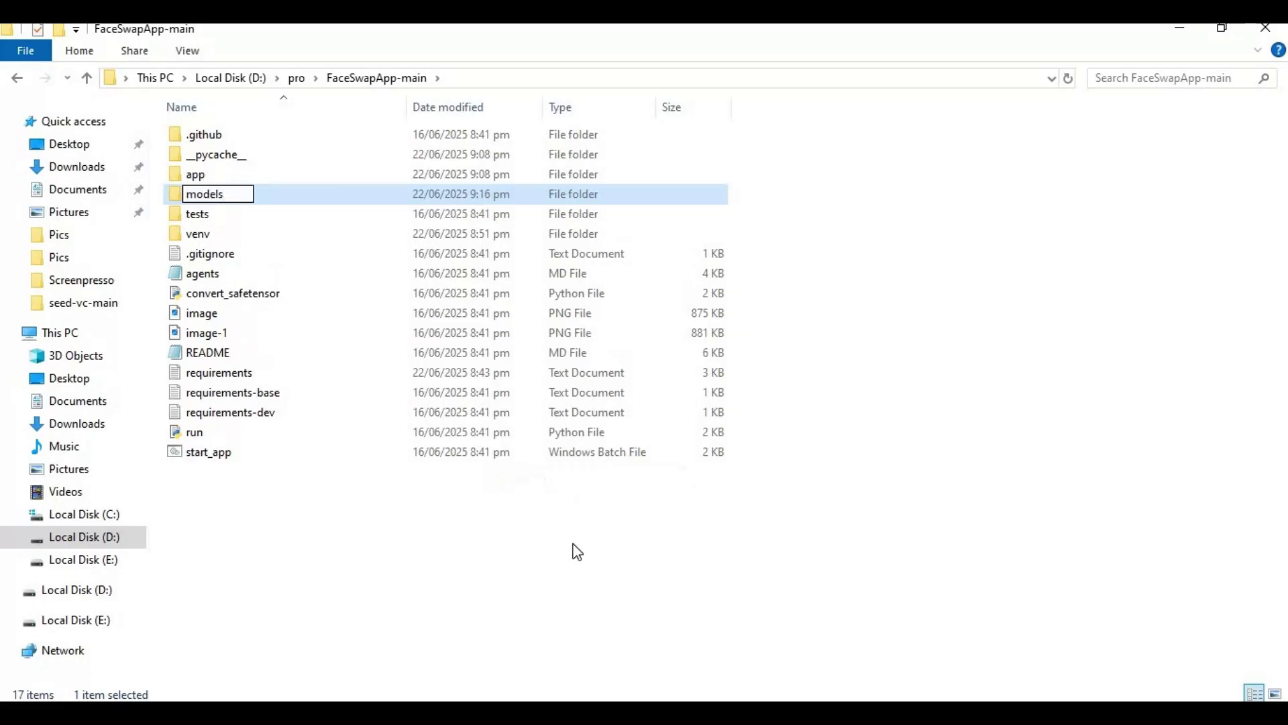
key(Return)
double_click(209, 196)
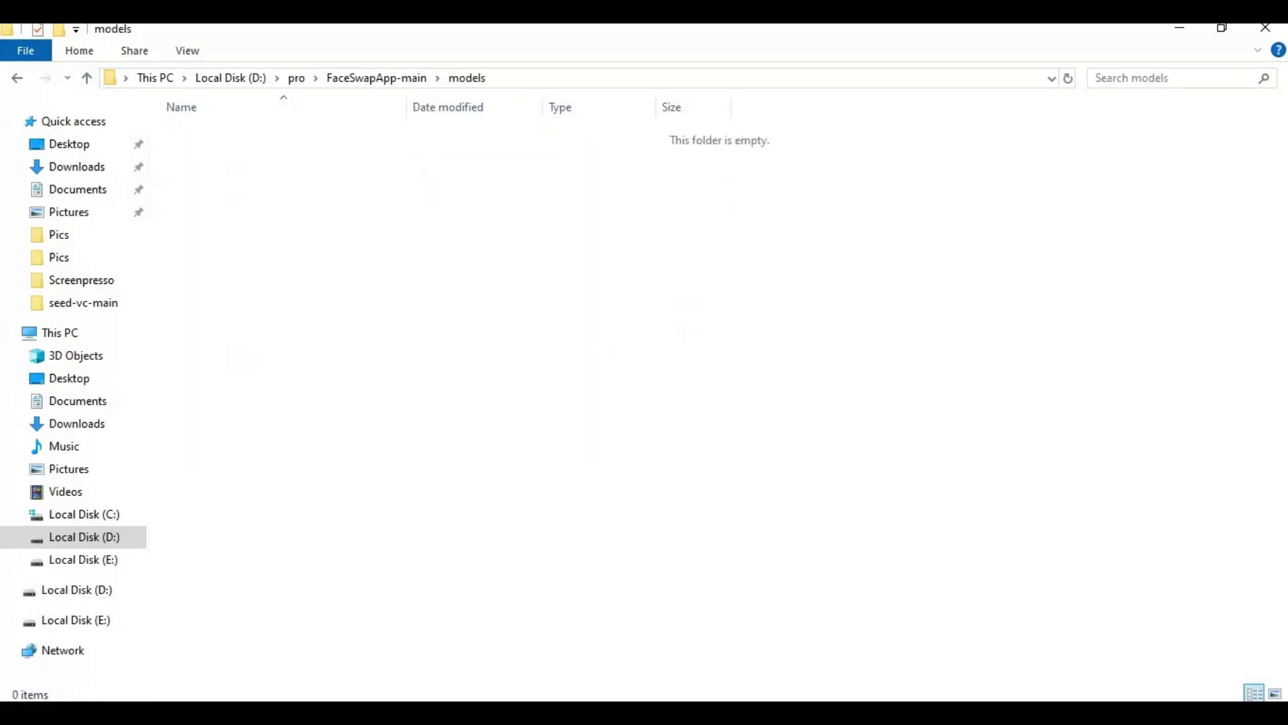
Paste GFPGANv1.4.pth, inswapper_128.onnx and RealESRGAN_x2plus.pth into models, then go back up.
right_click(407, 199)
click(488, 328)
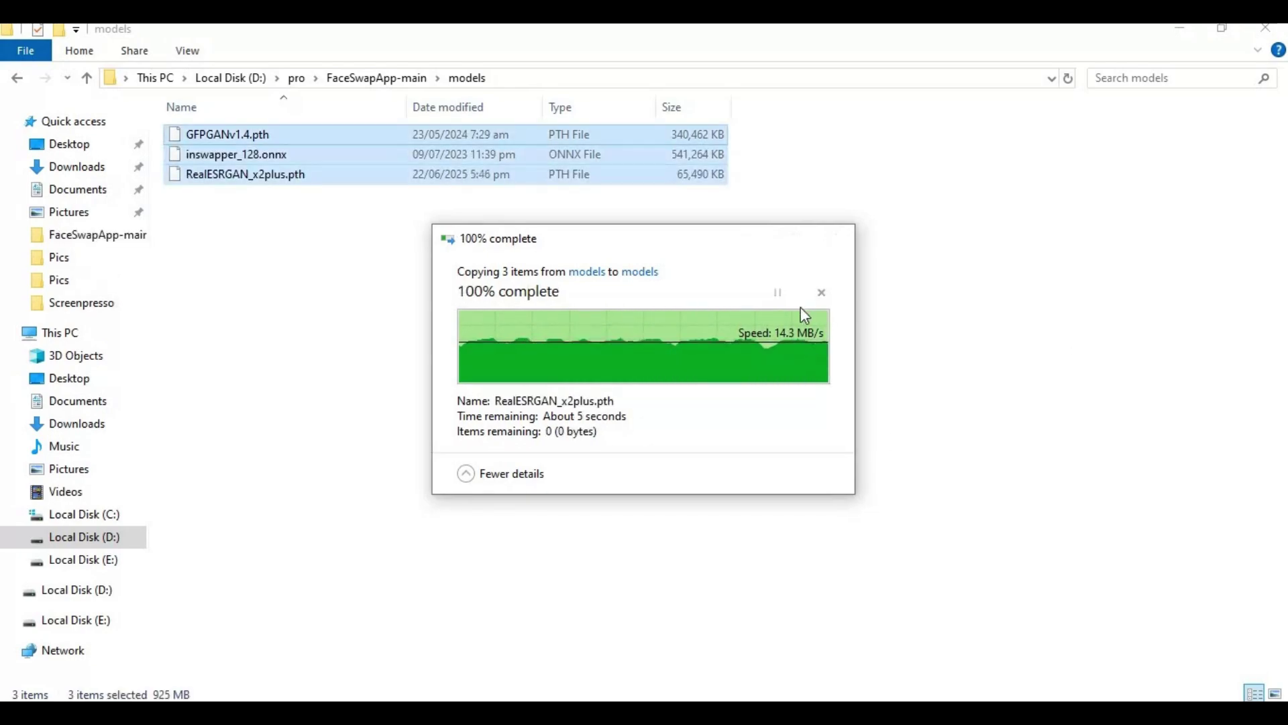
click(237, 218)
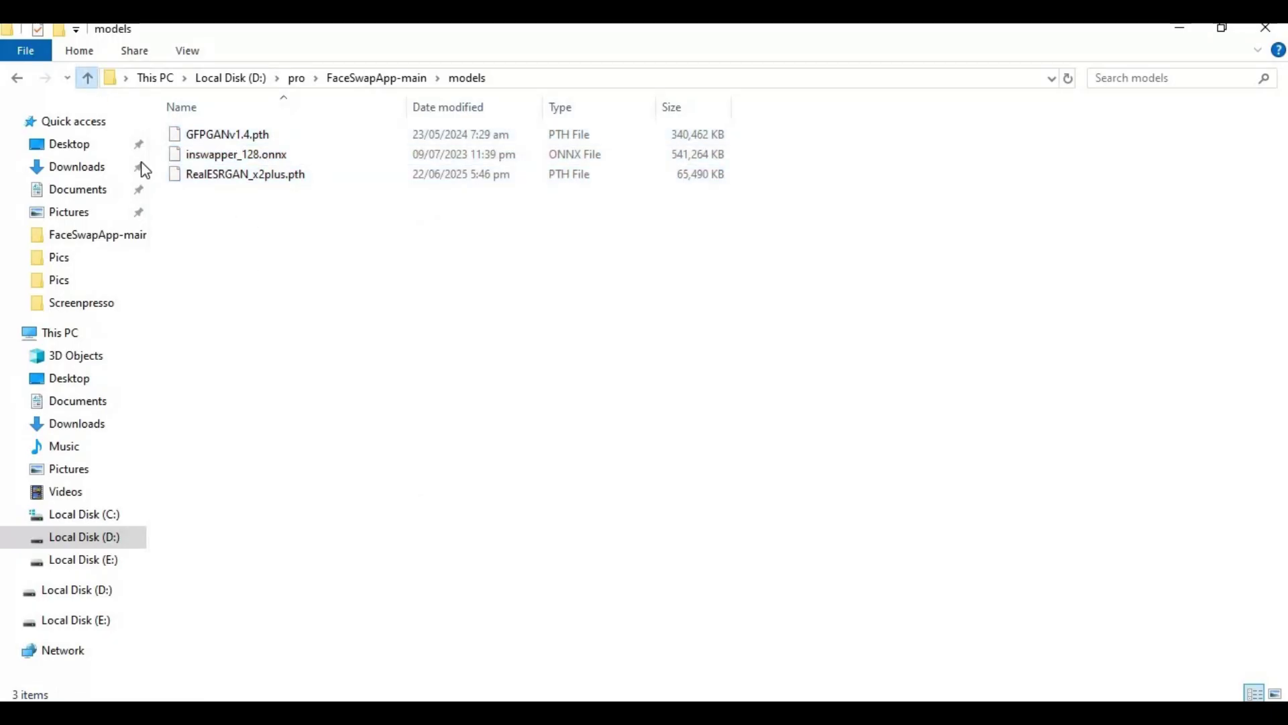
key(alt+Up)
Rerun Perform Face Swap with the models in place and reselect the portrait's face #1 as destination.
click(654, 711)
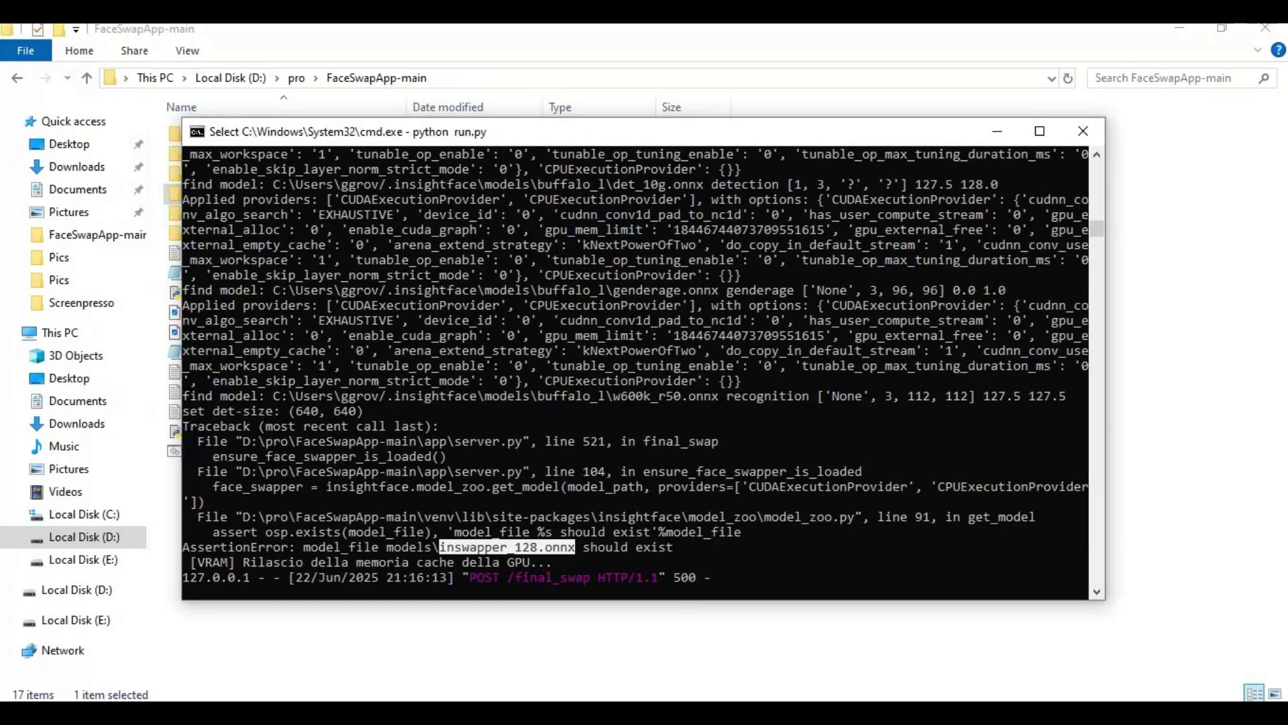
click(654, 711)
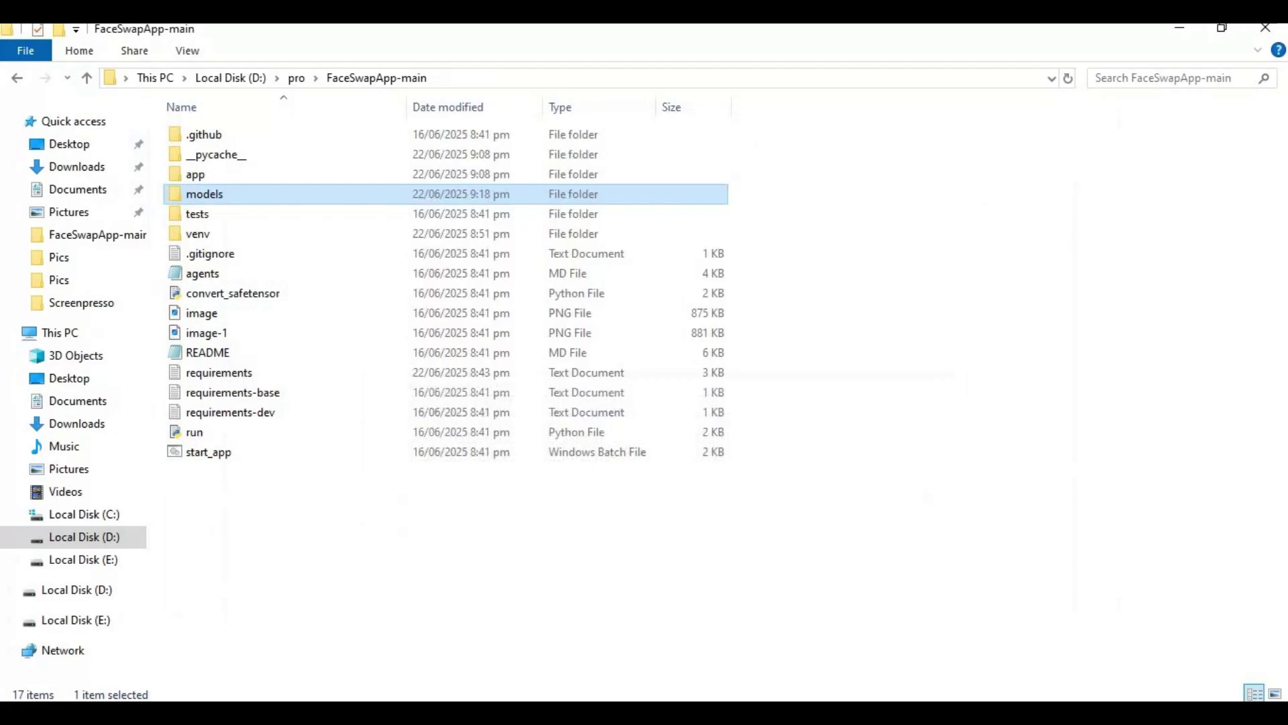
click(617, 711)
click(421, 498)
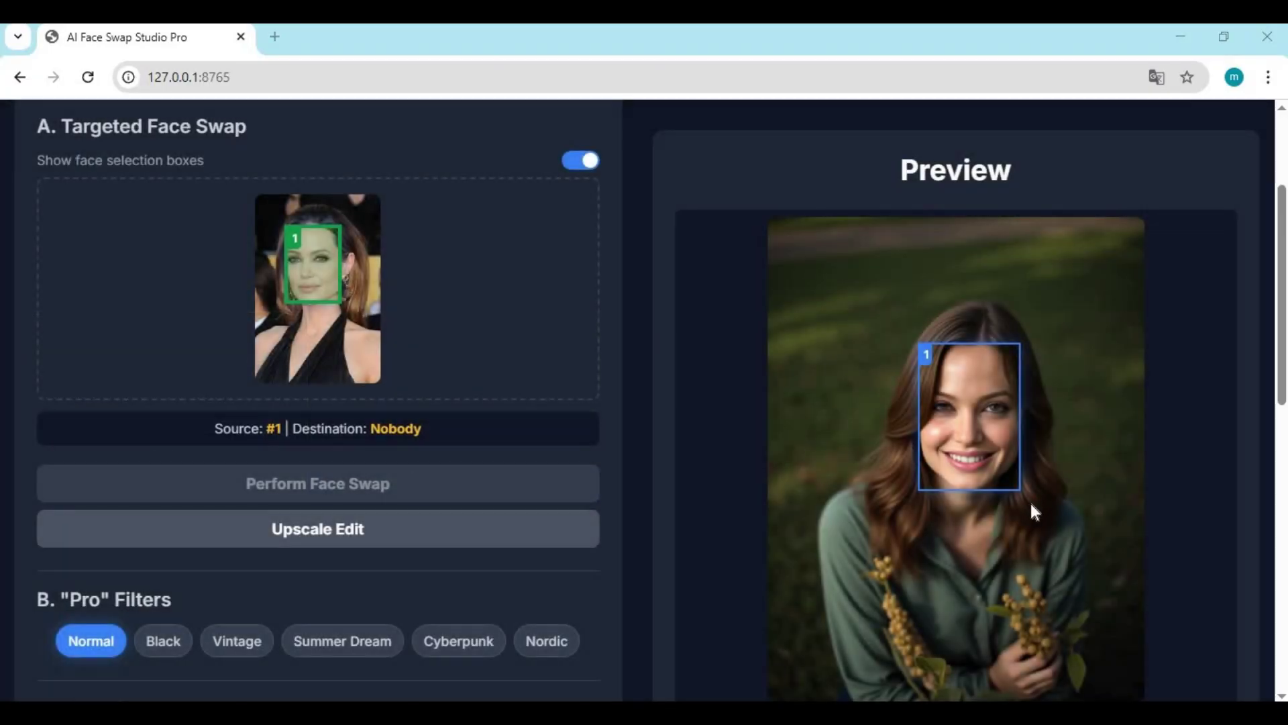
scroll(1031, 510, down, 3)
scroll(1025, 502, up, 2)
scroll(231, 631, down, 1)
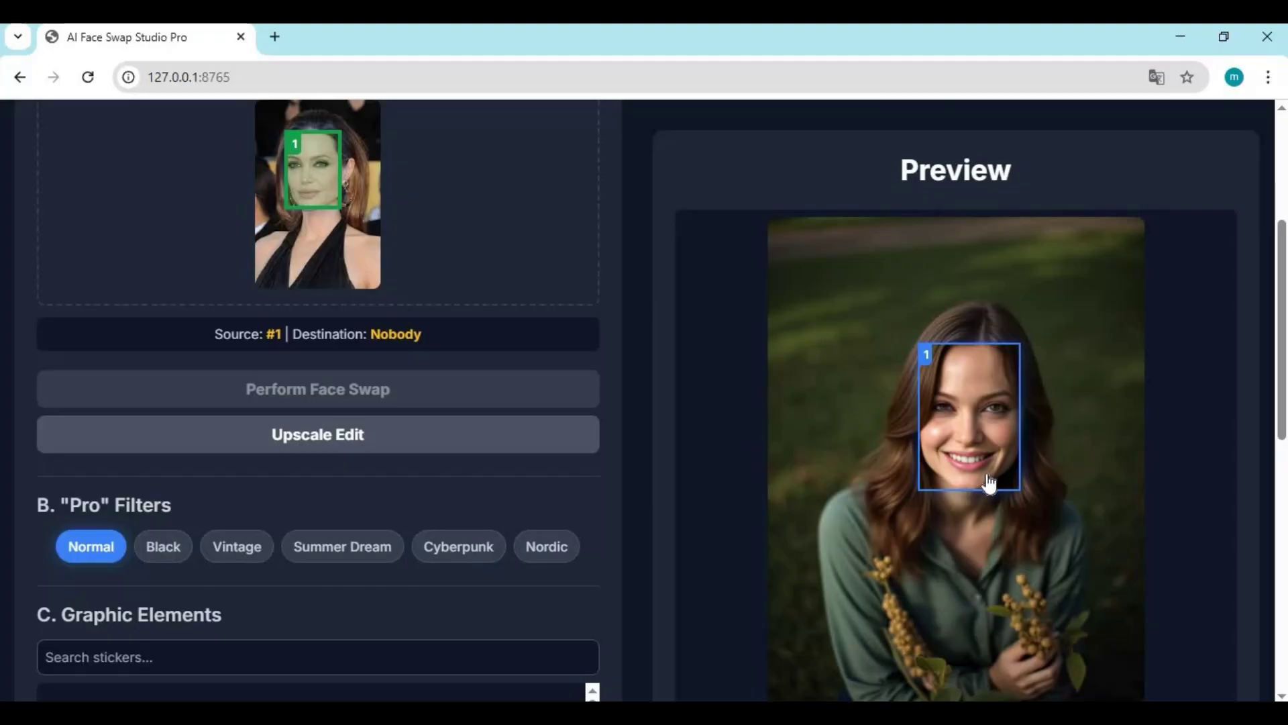
click(988, 482)
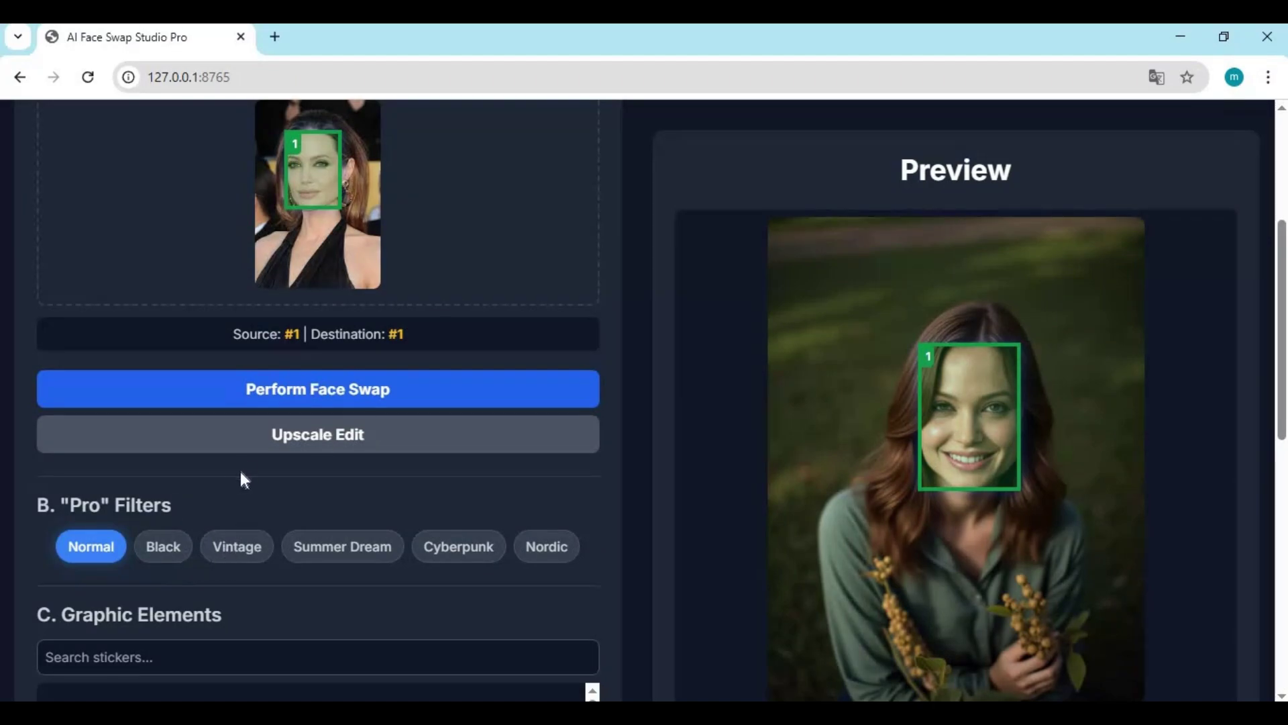
click(380, 441)
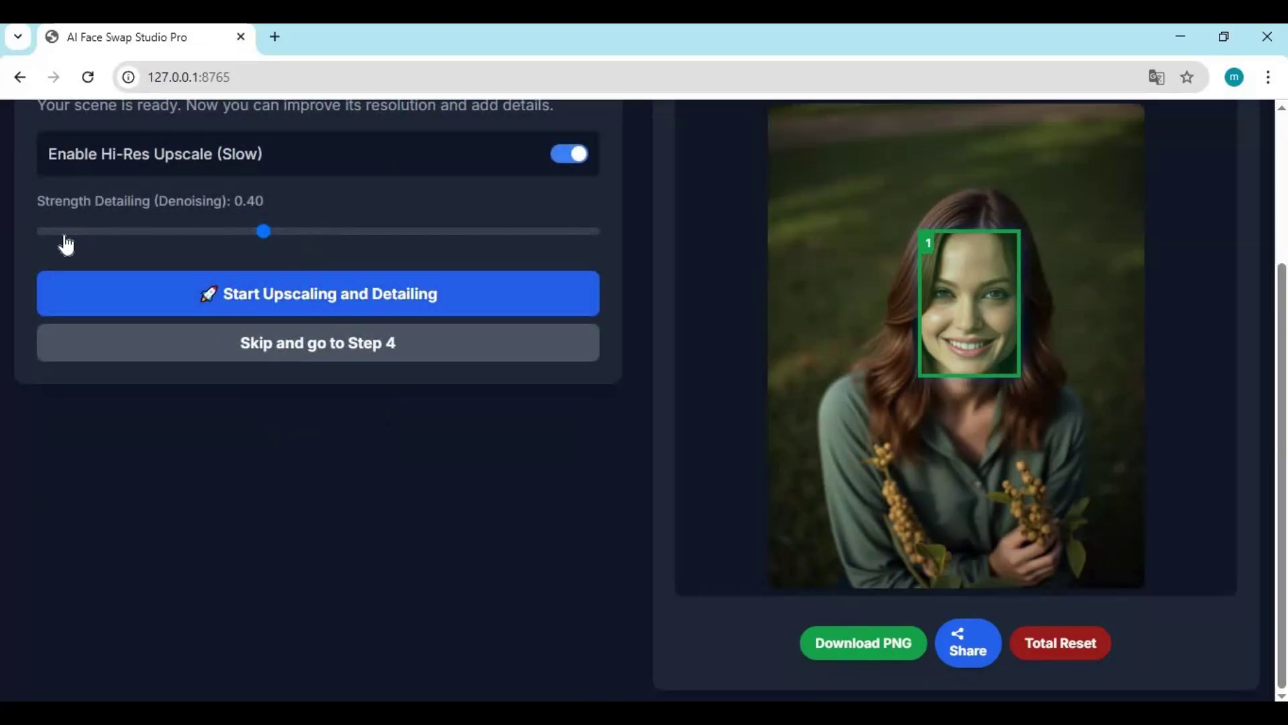